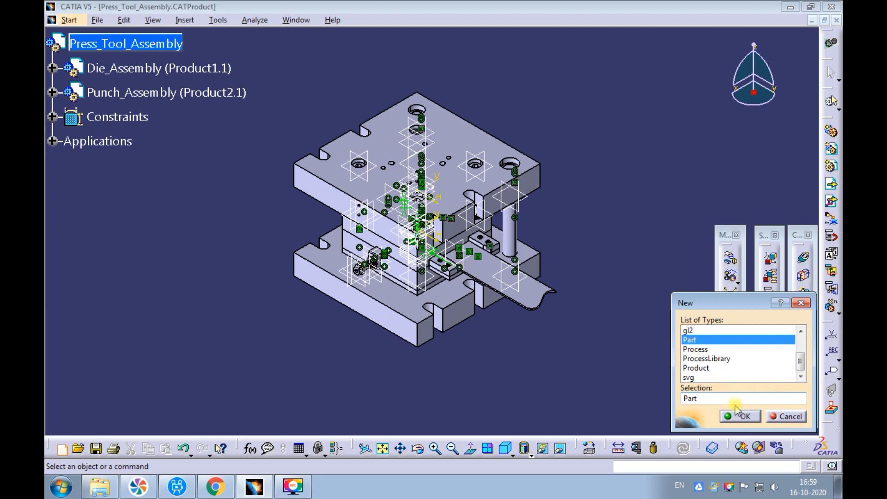
Create a new part named stroke_end_block
{"action": "left_click", "coordinate": [740, 416]}
{"action": "type", "text": "str"}
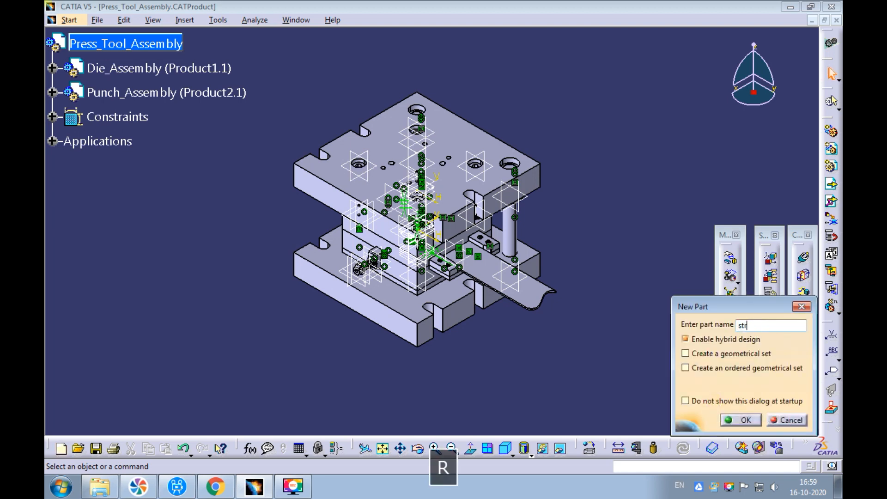
{"action": "type", "text": "oke_"}
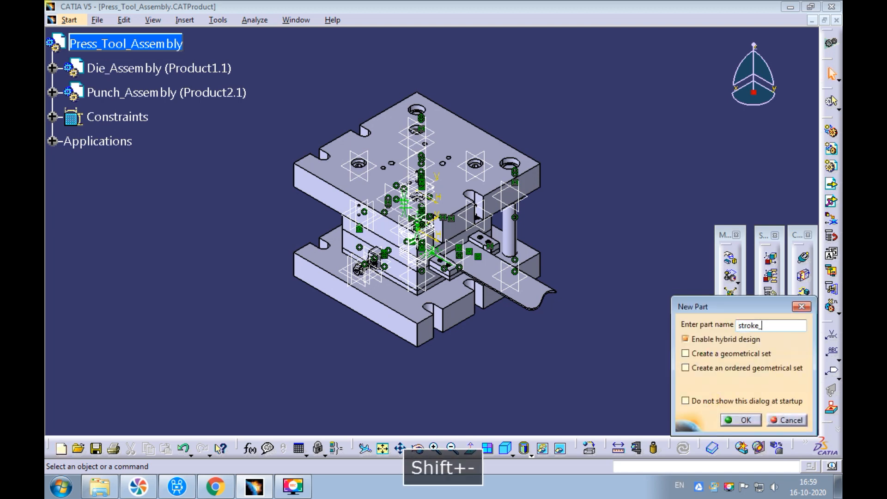
{"action": "type", "text": "end_block"}
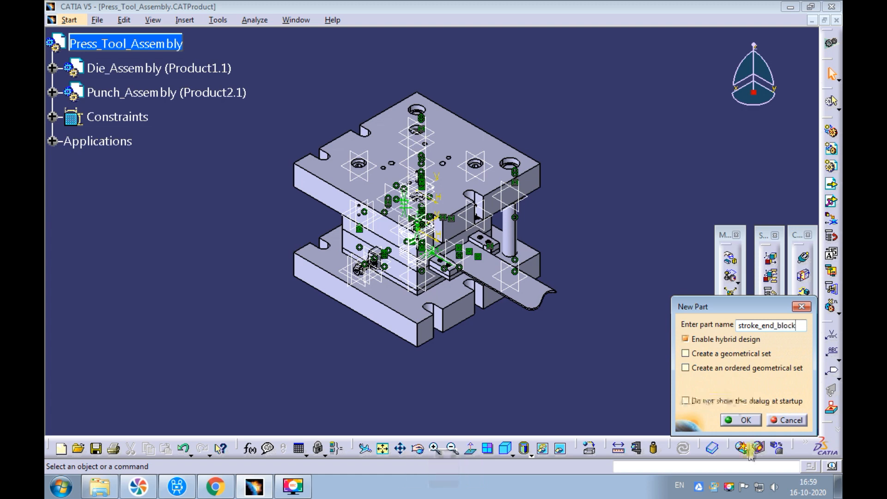
{"action": "left_click", "coordinate": [740, 420]}
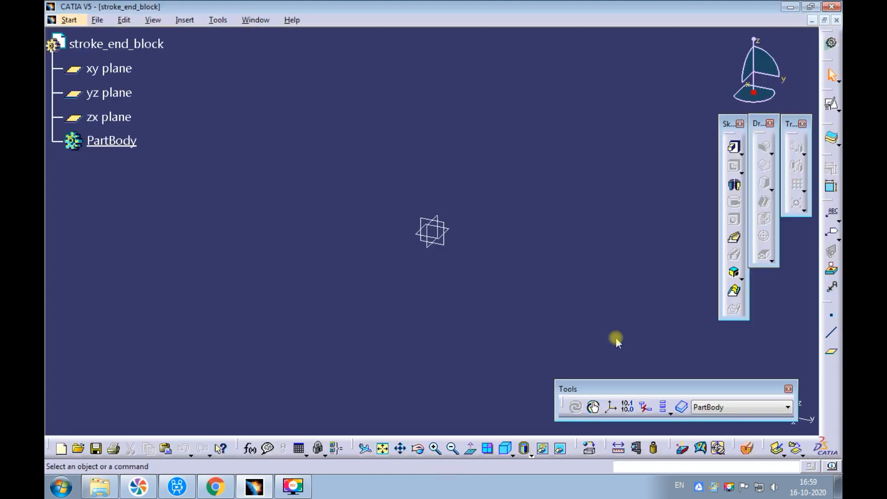
Create a positioned sketch on the xy plane with its H and V directions swapped
{"action": "left_click", "coordinate": [839, 110]}
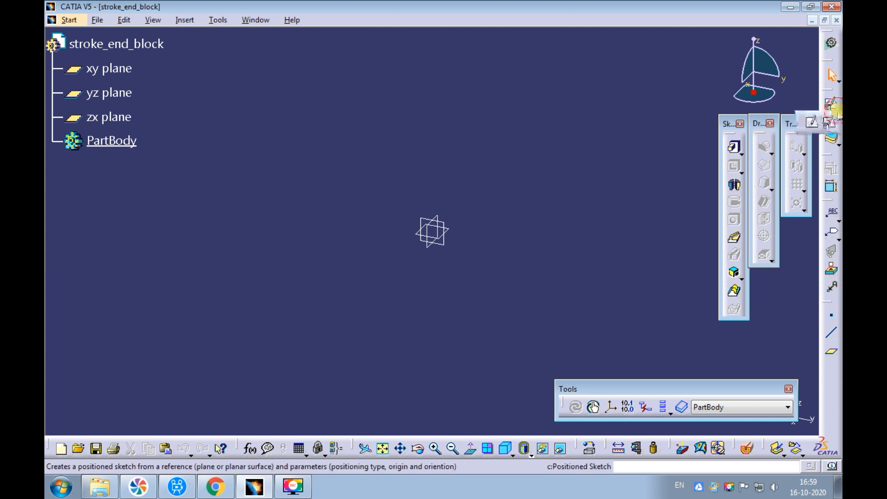
{"action": "left_click", "coordinate": [831, 123]}
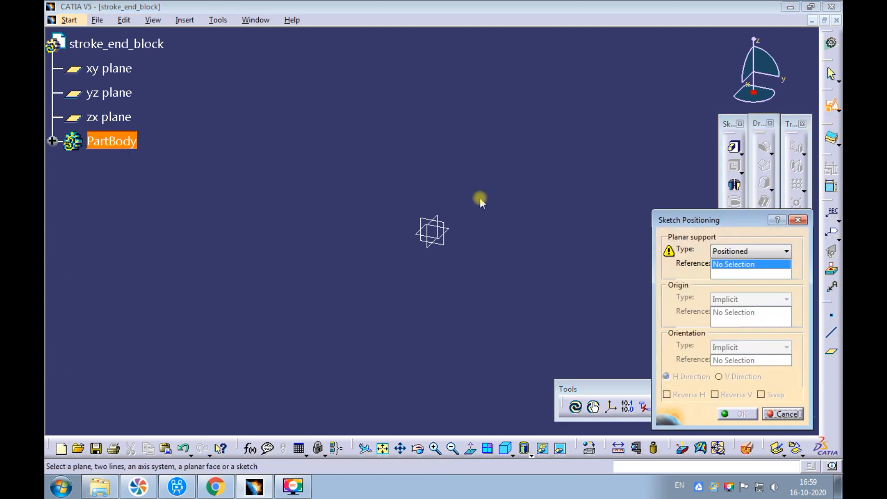
{"action": "left_click", "coordinate": [457, 234]}
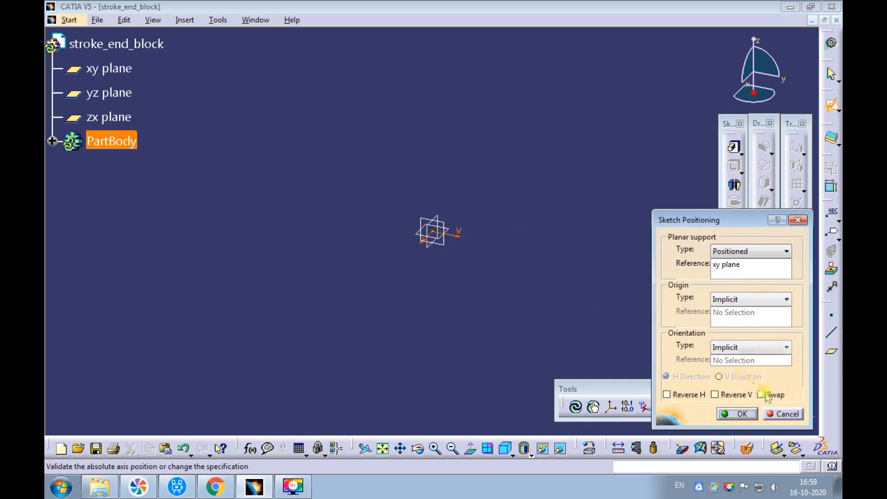
{"action": "left_click", "coordinate": [738, 414]}
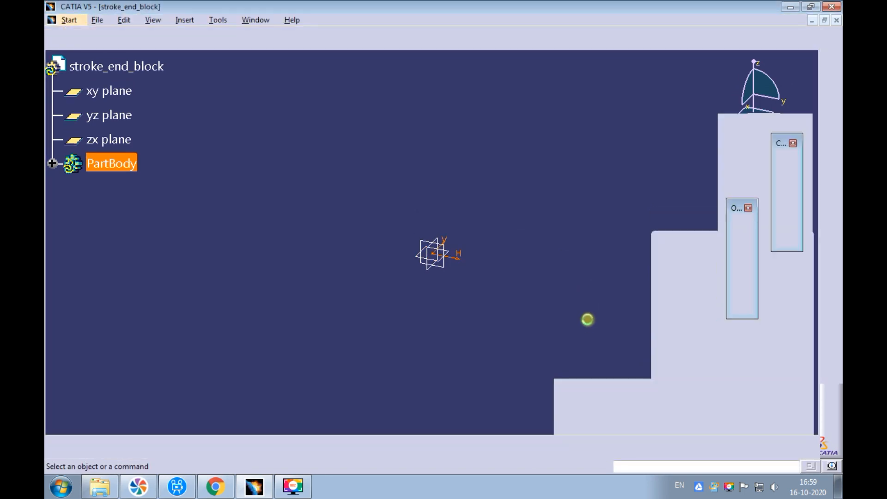
Sketch a circle centred on the origin, set its diameter to 30 mm, and exit the sketch
{"action": "left_click", "coordinate": [831, 225]}
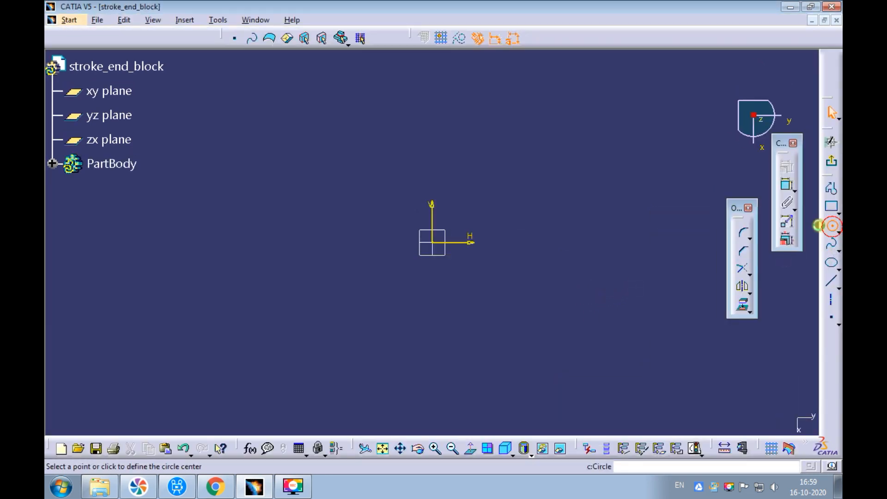
{"action": "left_click", "coordinate": [432, 242]}
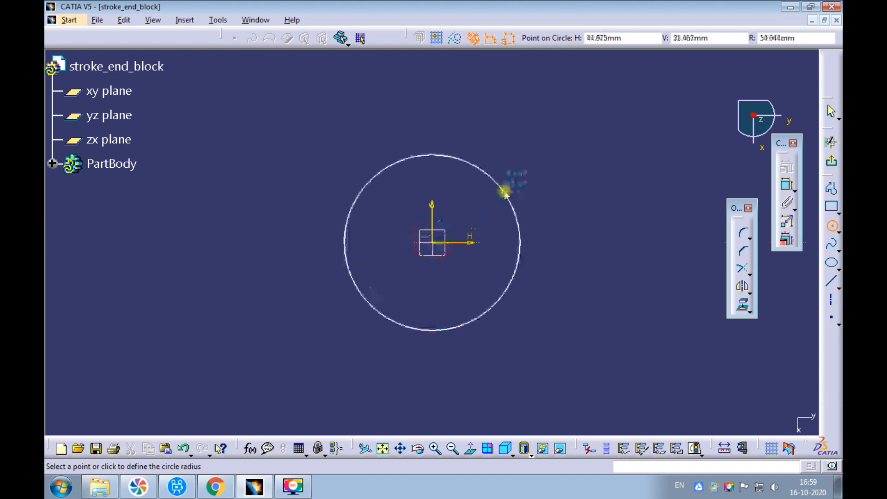
{"action": "left_click", "coordinate": [505, 189]}
{"action": "key", "text": "Escape"}
{"action": "double_click", "coordinate": [544, 240]}
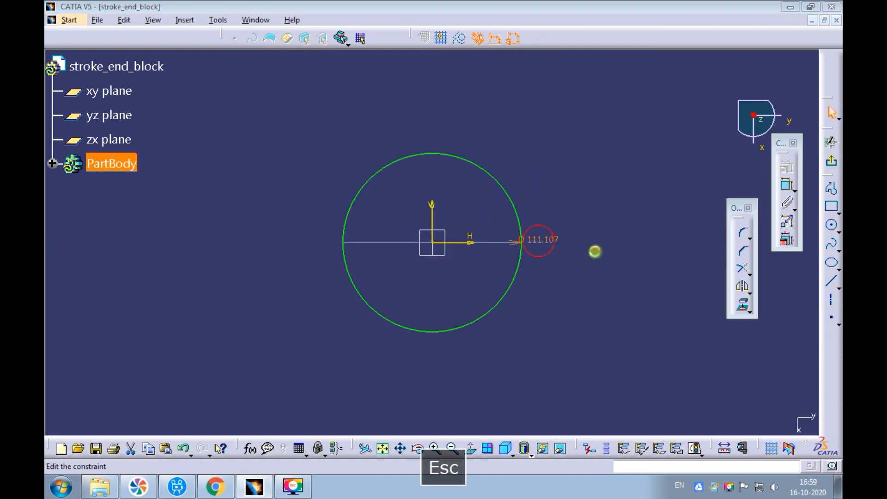
{"action": "type", "text": "30"}
{"action": "key", "text": "Return"}
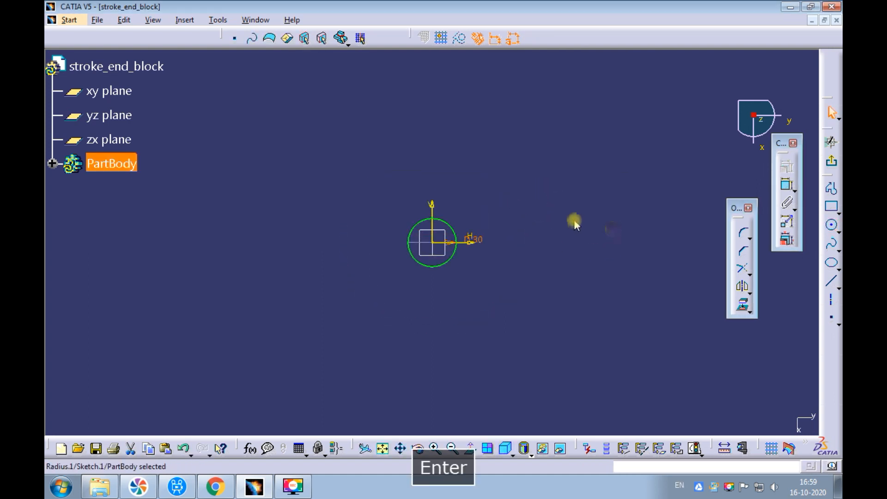
{"action": "left_click", "coordinate": [832, 161]}
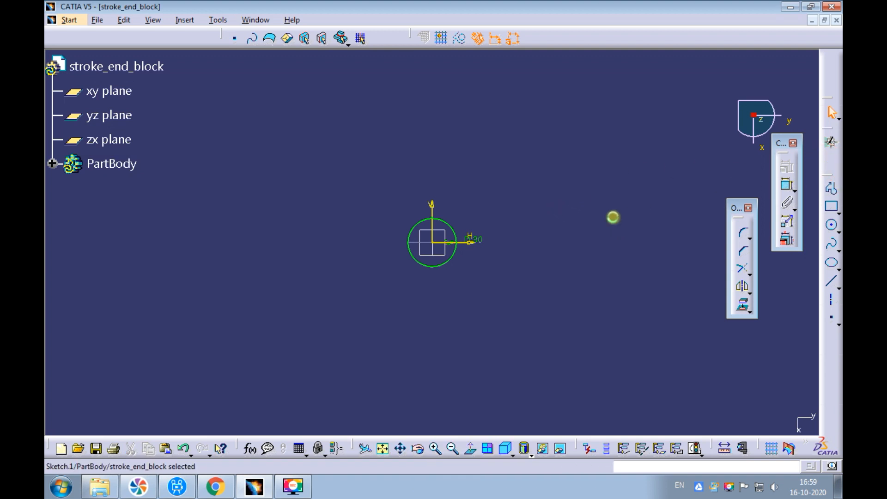
Pad the circle sketch to a length of 140 mm
{"action": "left_click", "coordinate": [735, 146]}
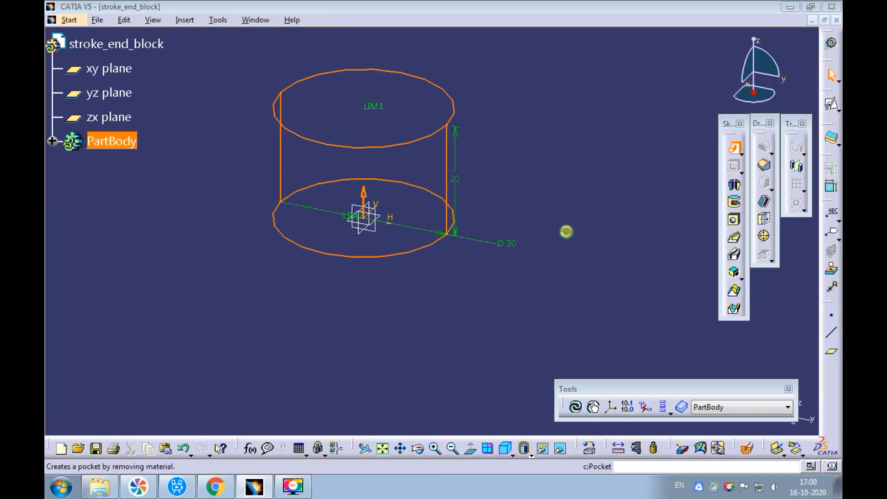
{"action": "type", "text": "140"}
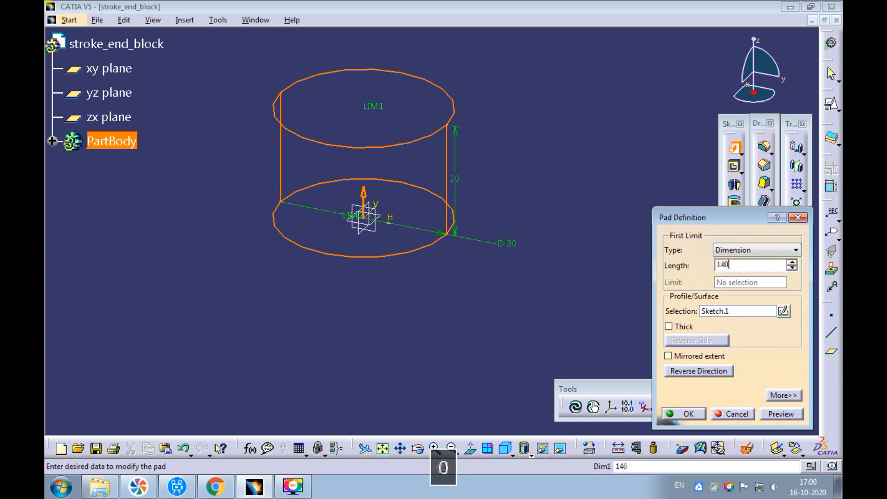
{"action": "left_click", "coordinate": [781, 413]}
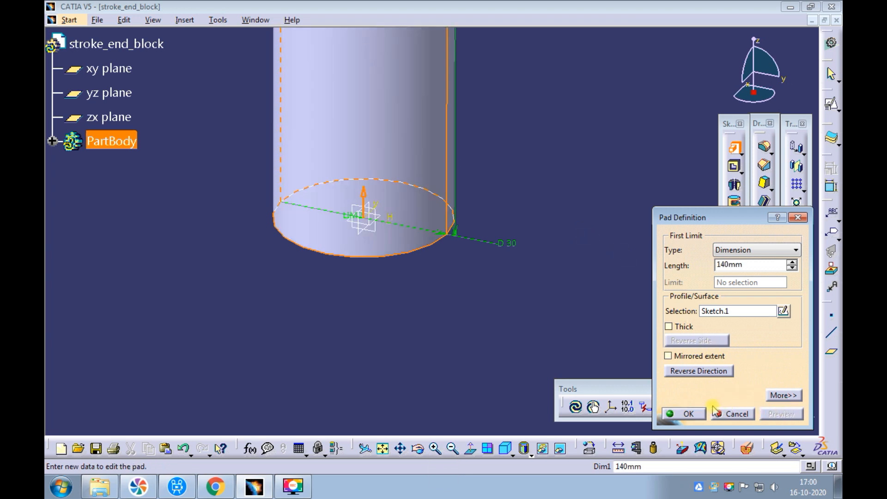
{"action": "left_click", "coordinate": [689, 414]}
{"action": "left_click", "coordinate": [601, 319]}
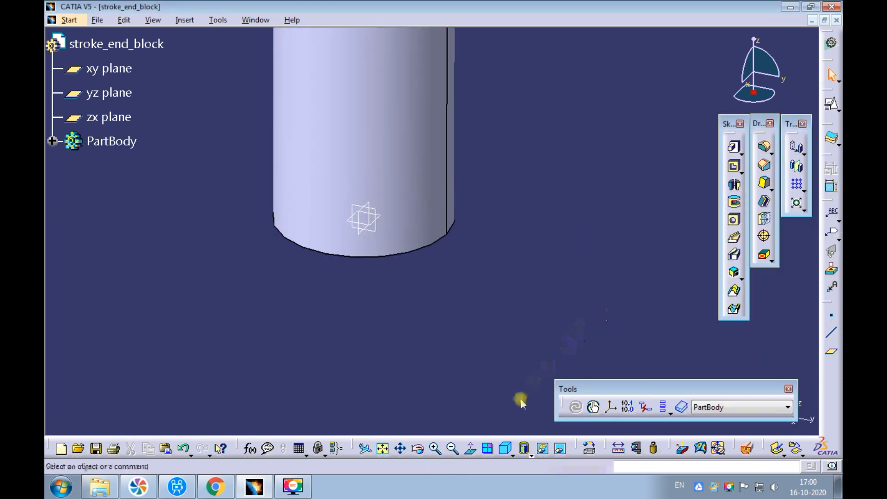
Place a hole centred on the cylinder's top face and set its extension to Up To Last
{"action": "left_click", "coordinate": [505, 448]}
{"action": "left_click", "coordinate": [385, 449]}
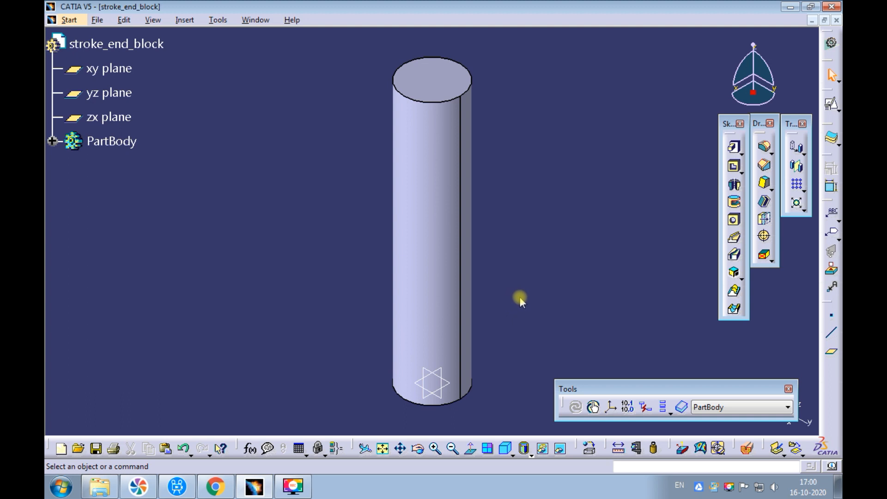
{"action": "left_click", "coordinate": [734, 220]}
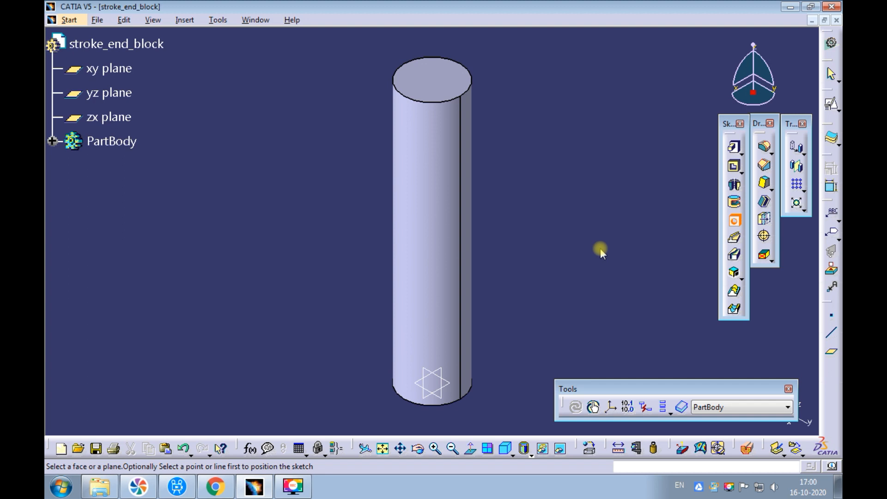
{"action": "left_click", "coordinate": [440, 87]}
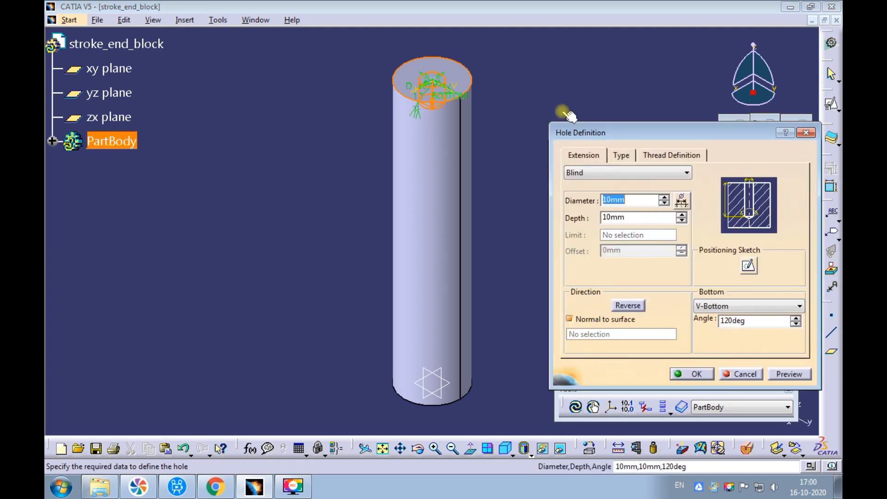
{"action": "left_click", "coordinate": [749, 266]}
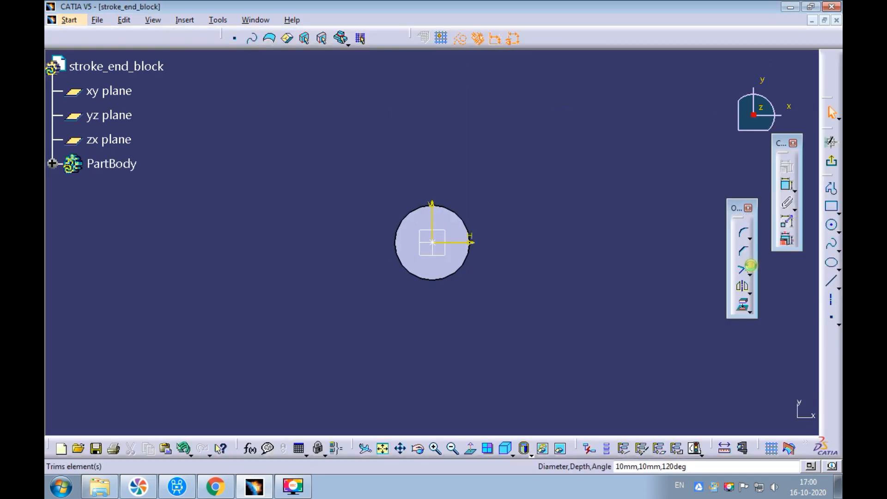
{"action": "mouse_move", "coordinate": [489, 204]}
{"action": "middle_mouse_down", "text": "ctrl"}
{"action": "mouse_move", "coordinate": [515, 113]}
{"action": "mouse_move", "coordinate": [516, 124]}
{"action": "middle_mouse_up", "text": "ctrl"}
{"action": "left_click", "coordinate": [832, 160]}
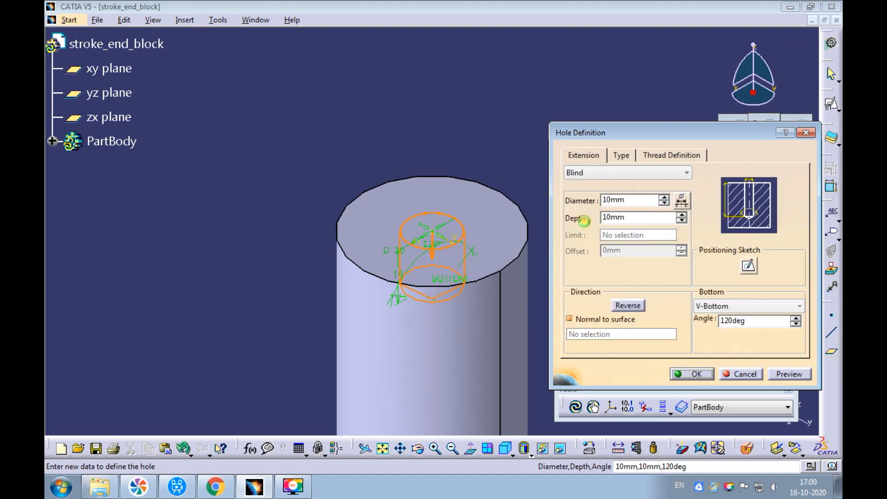
{"action": "left_click", "coordinate": [596, 174]}
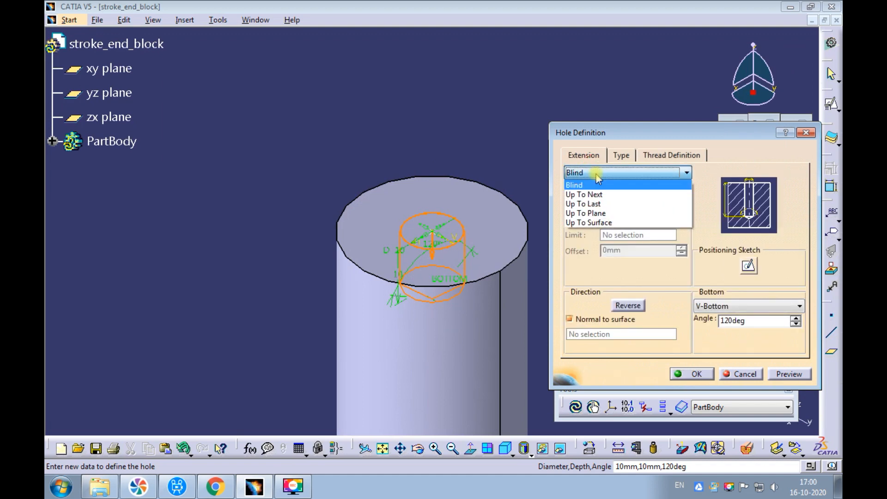
{"action": "left_click", "coordinate": [591, 204]}
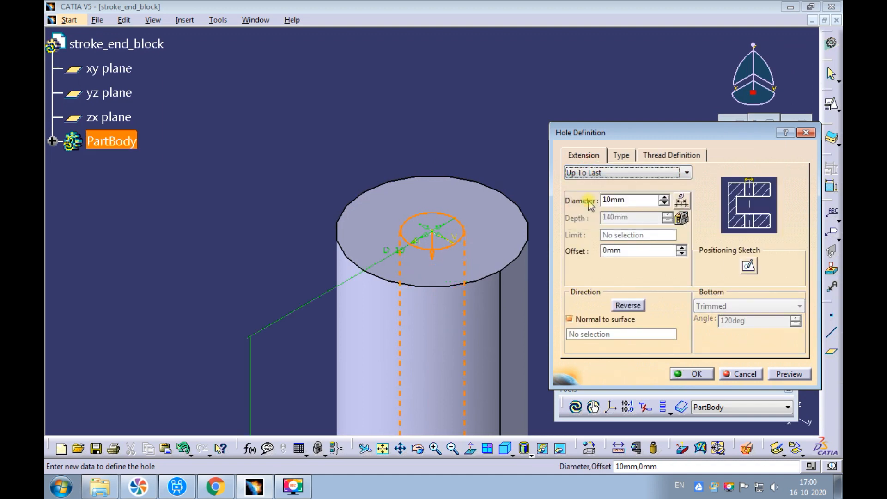
Make the hole Counterbored using the Metric_Cap_Screws standard in size M10-Normal and preview it
{"action": "left_click", "coordinate": [620, 154]}
{"action": "left_click", "coordinate": [604, 173]}
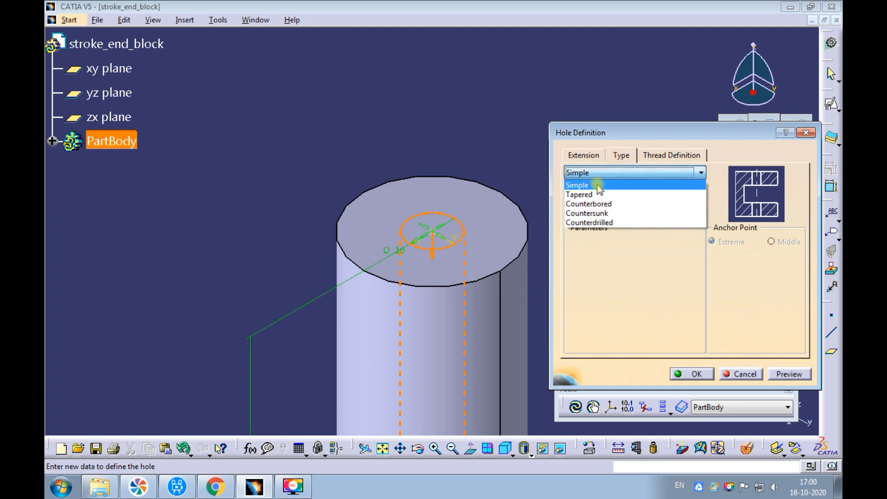
{"action": "left_click", "coordinate": [591, 204]}
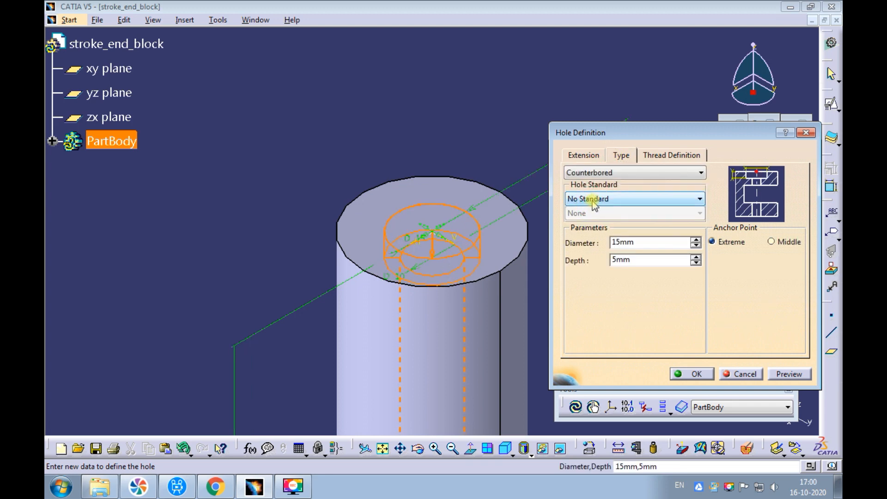
{"action": "left_click", "coordinate": [592, 203]}
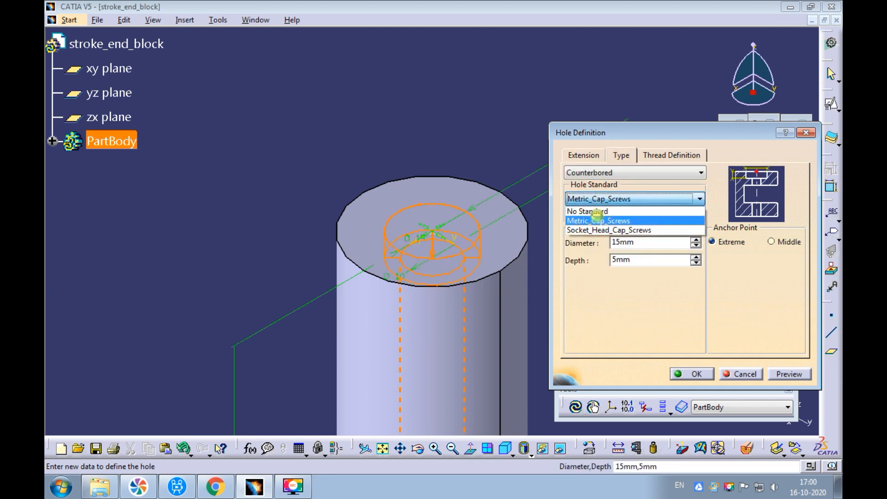
{"action": "left_click", "coordinate": [597, 219]}
{"action": "left_click", "coordinate": [622, 221]}
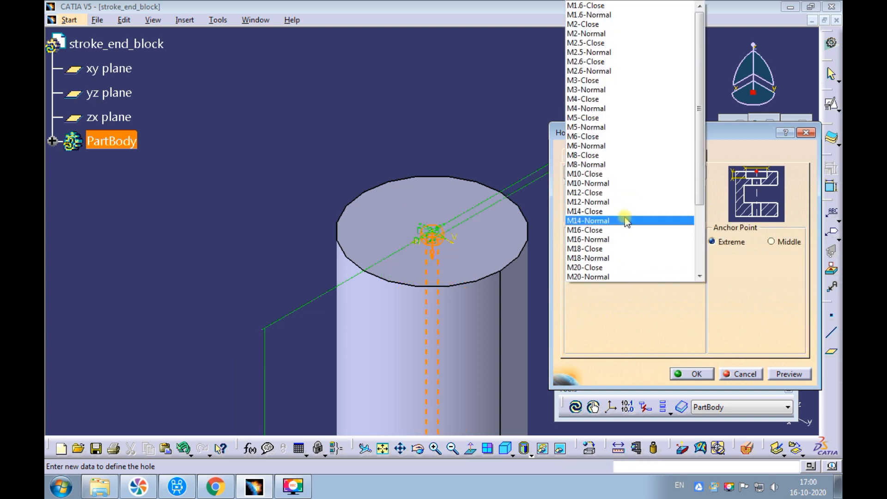
{"action": "left_click", "coordinate": [599, 183]}
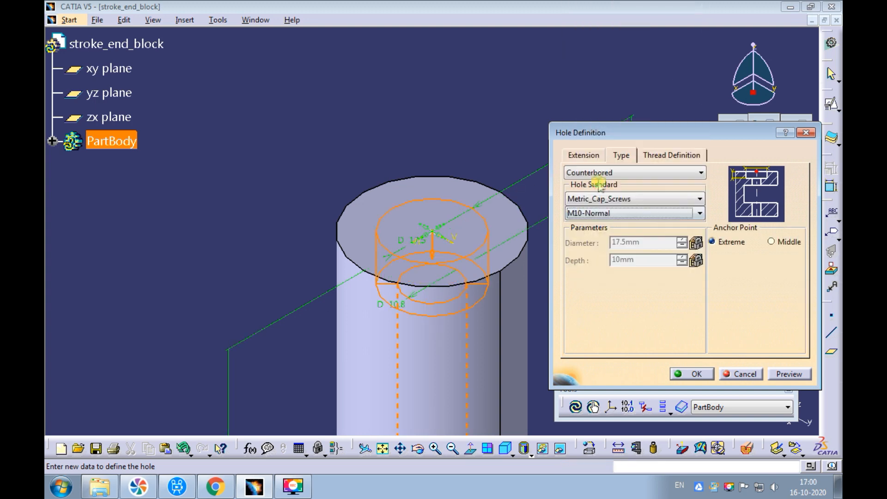
{"action": "left_click", "coordinate": [584, 156]}
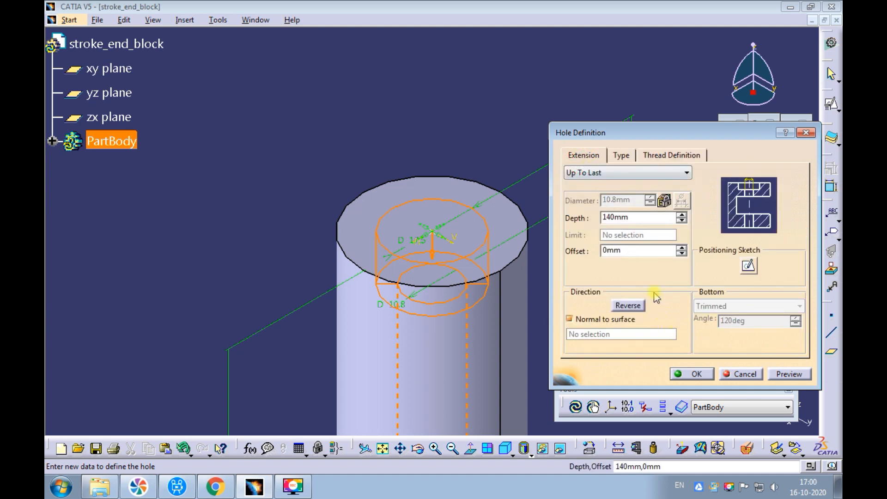
{"action": "left_click", "coordinate": [789, 374]}
{"action": "middle_click_drag", "start_coordinate": [456, 183], "coordinate": [465, 200], "text": "ctrl"}
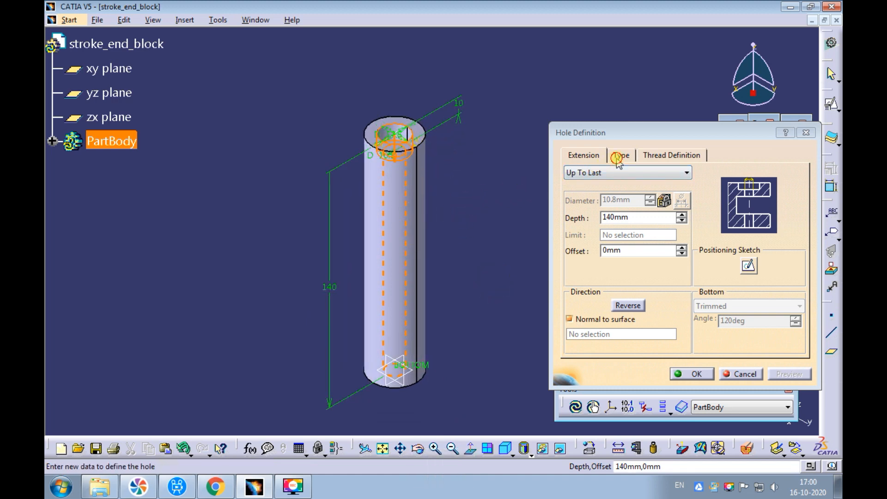
Switch the counterbored hole to No Standard, set its counterbore depth to 25 mm, and apply the hole
{"action": "left_click", "coordinate": [618, 158]}
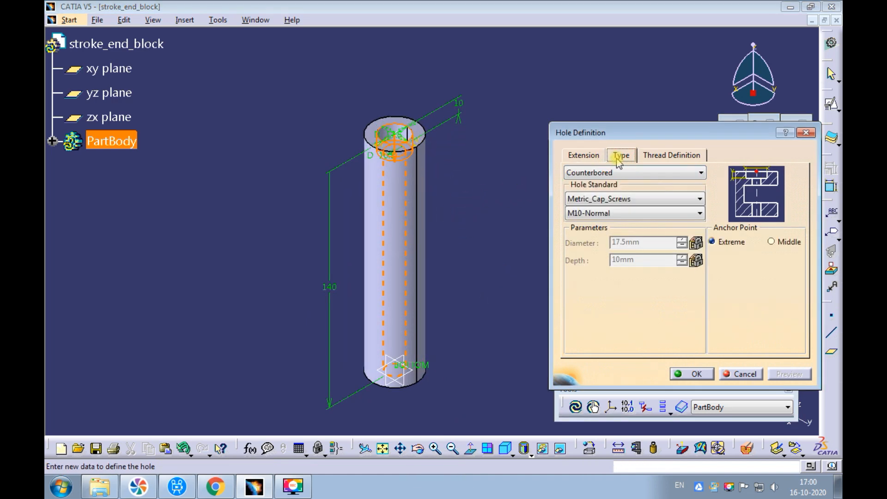
{"action": "left_click", "coordinate": [592, 199]}
{"action": "left_click", "coordinate": [592, 208]}
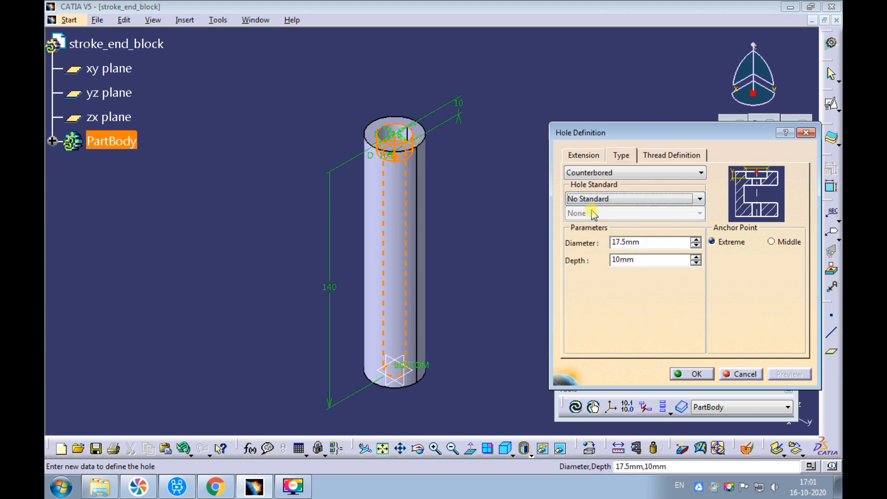
{"action": "double_click", "coordinate": [645, 259]}
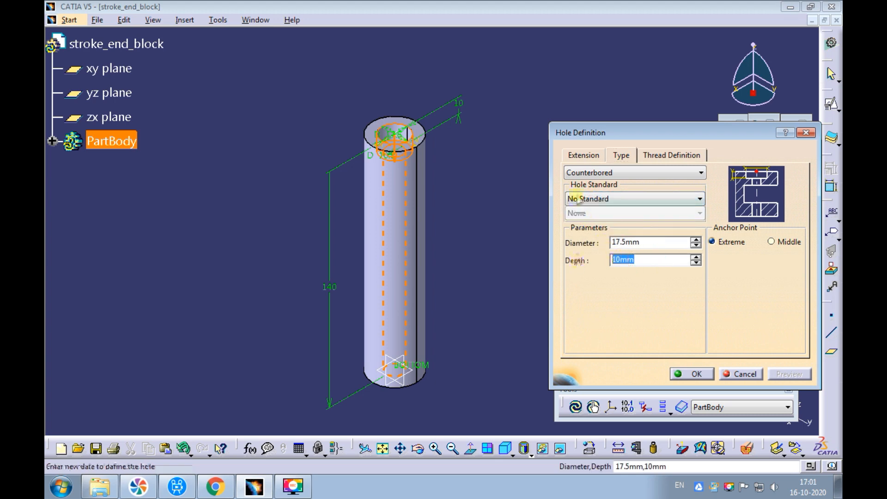
{"action": "type", "text": "25"}
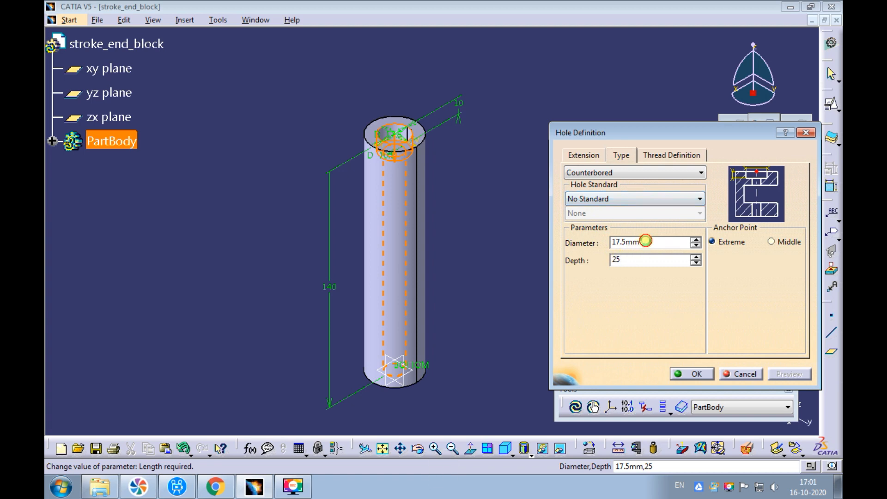
{"action": "left_click", "coordinate": [645, 241]}
{"action": "left_click", "coordinate": [789, 375]}
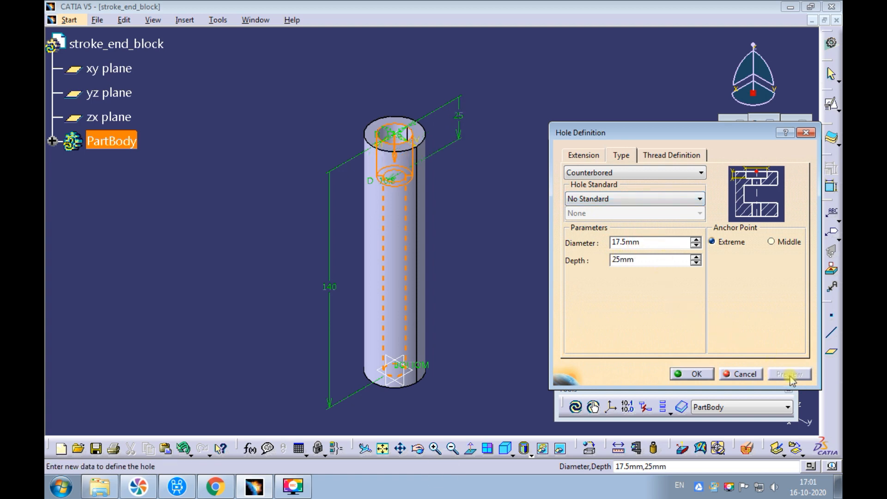
{"action": "left_click", "coordinate": [695, 374]}
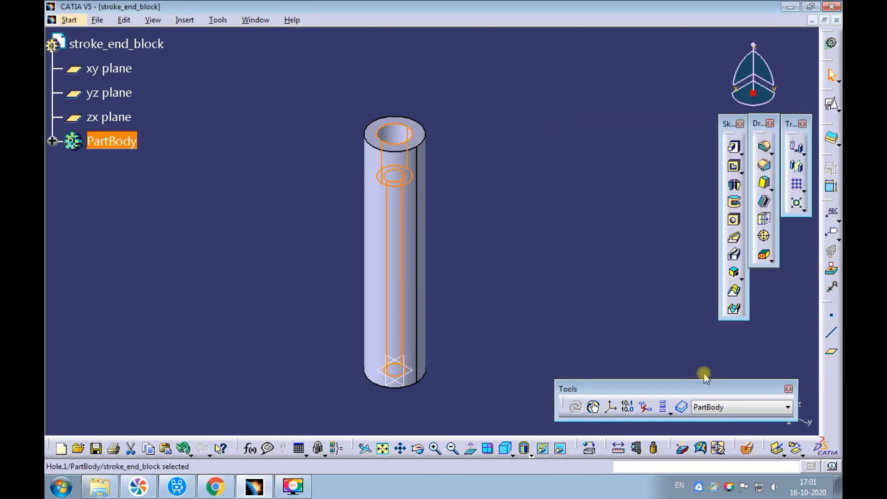
{"action": "left_click", "coordinate": [474, 285]}
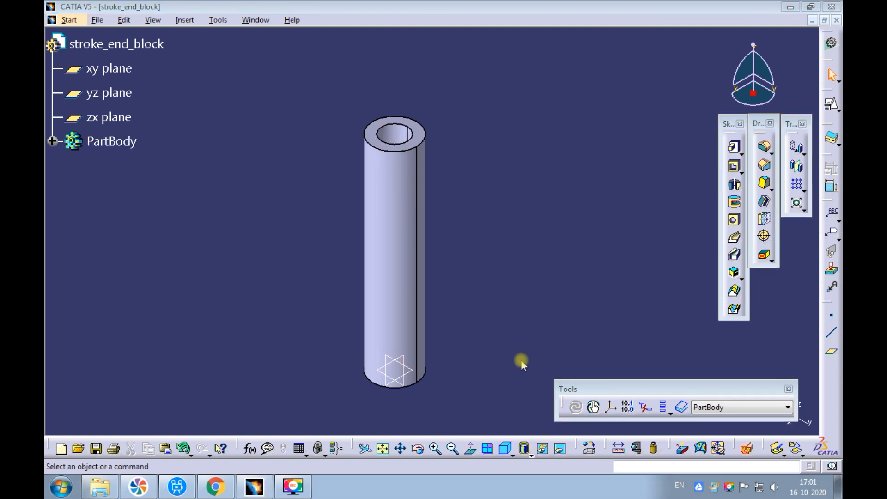
Switch to Press_Tool_Assembly and browse the ISO Standards screws catalog to the ISO_4762_HEXAGON_SOCKET_HEAD_CAP_SCREW family
{"action": "left_click", "coordinate": [254, 20]}
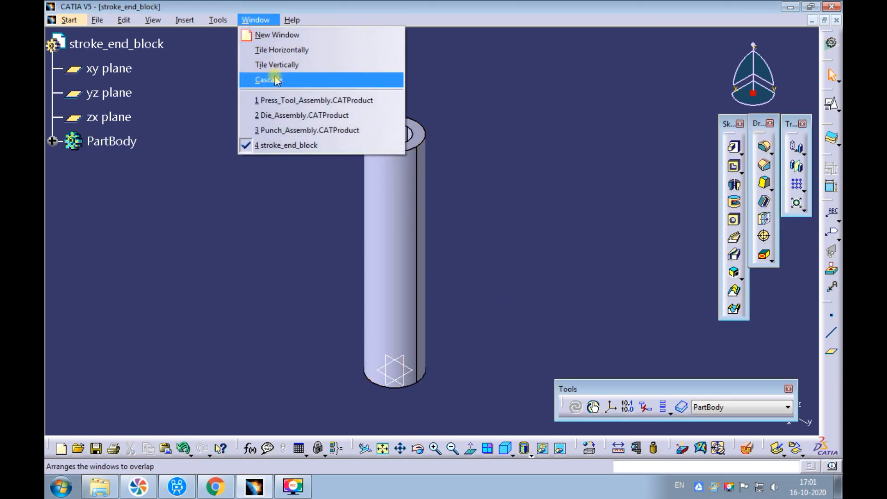
{"action": "left_click", "coordinate": [271, 100]}
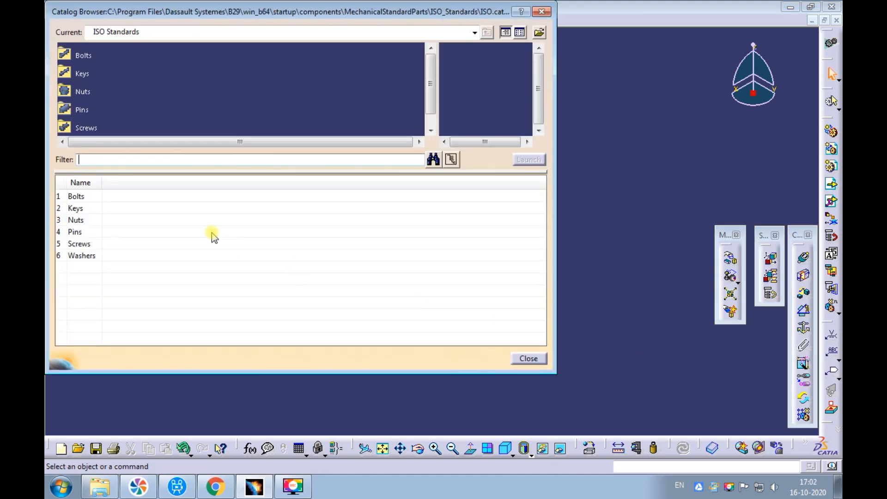
{"action": "double_click", "coordinate": [88, 128]}
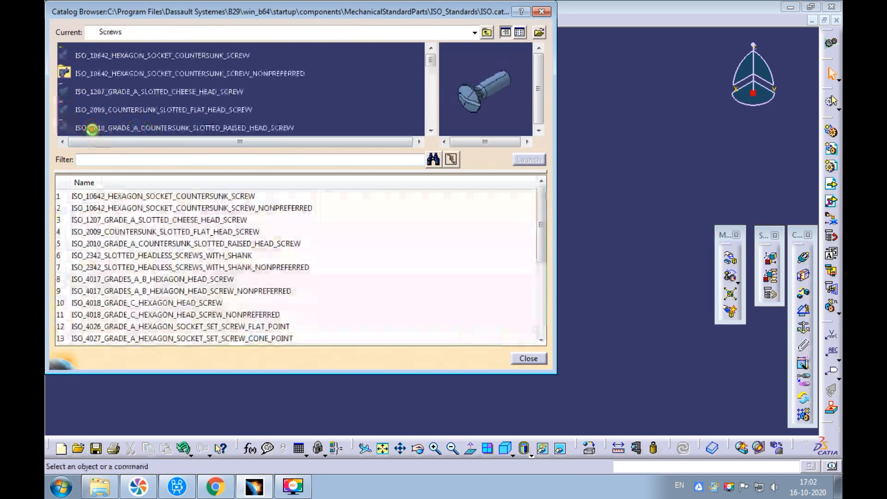
{"action": "left_click_drag", "start_coordinate": [429, 58], "coordinate": [430, 84]}
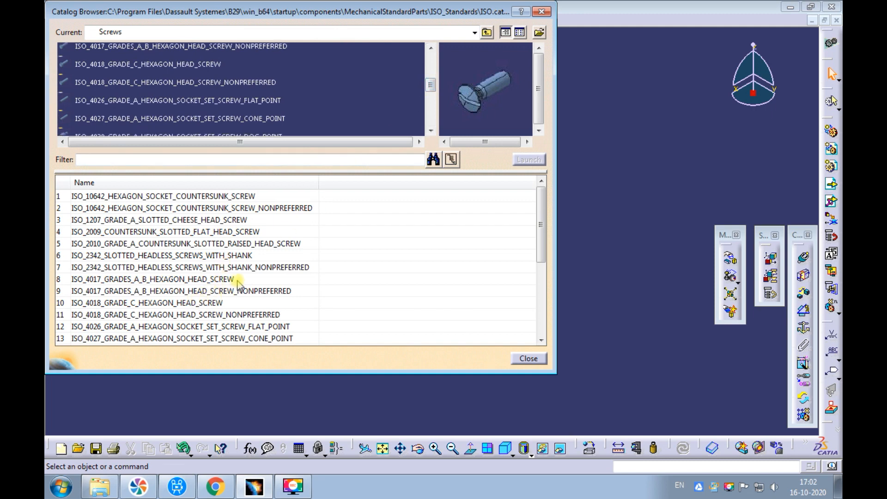
{"action": "scroll", "coordinate": [237, 281], "scroll_direction": "down", "scroll_amount": 1}
{"action": "left_click_drag", "start_coordinate": [532, 250], "coordinate": [537, 284]}
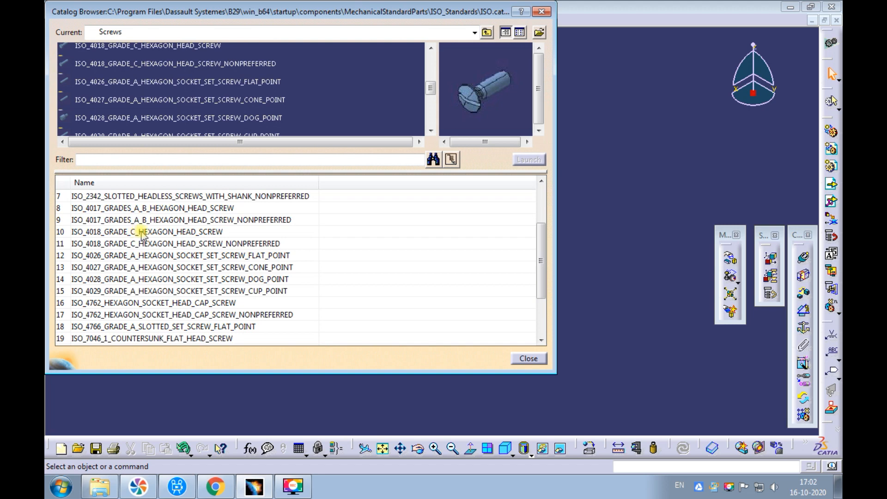
{"action": "left_click", "coordinate": [150, 303]}
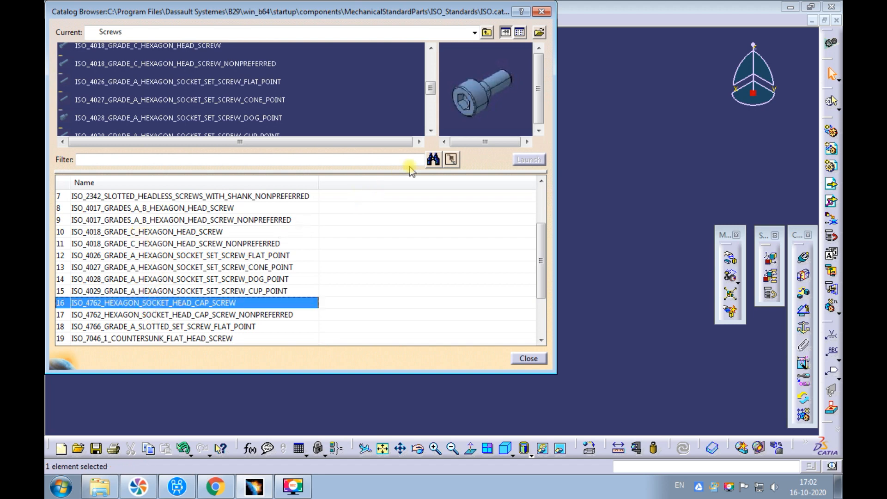
{"action": "left_click_drag", "start_coordinate": [434, 89], "coordinate": [433, 98]}
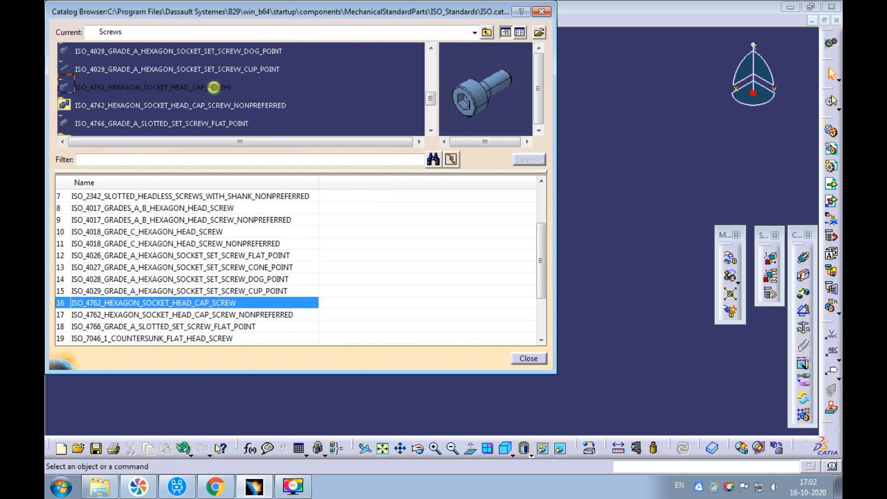
{"action": "double_click", "coordinate": [214, 87]}
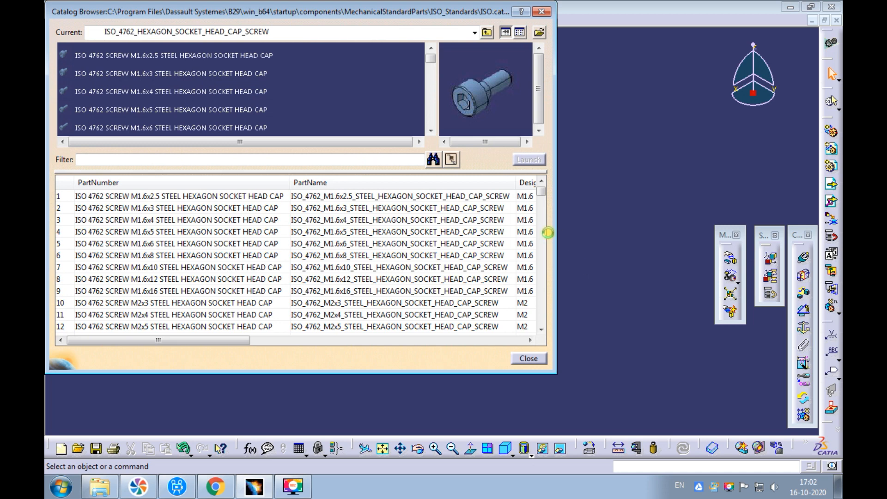
Examine the M10 cap screw sizes and the M10x100 screw's dimensions in the catalog, and close the catalog browser
{"action": "left_click", "coordinate": [542, 283]}
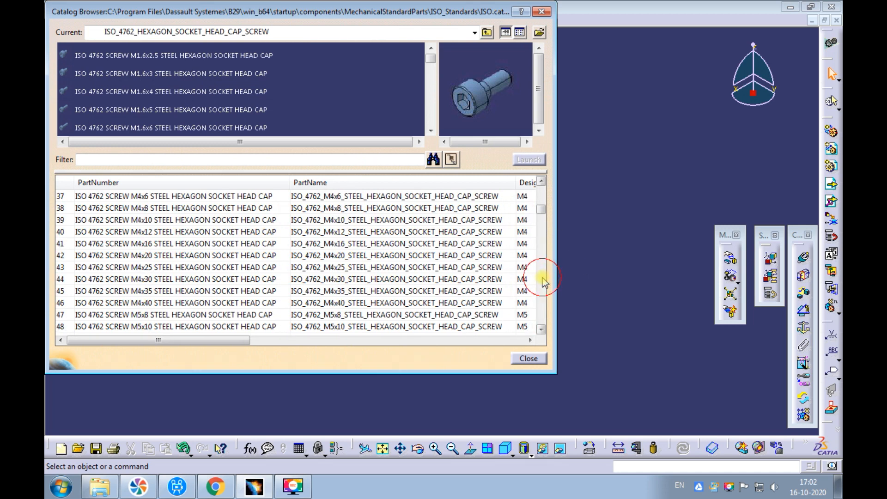
{"action": "left_click", "coordinate": [541, 283]}
{"action": "left_click", "coordinate": [542, 283]}
{"action": "left_click", "coordinate": [527, 314]}
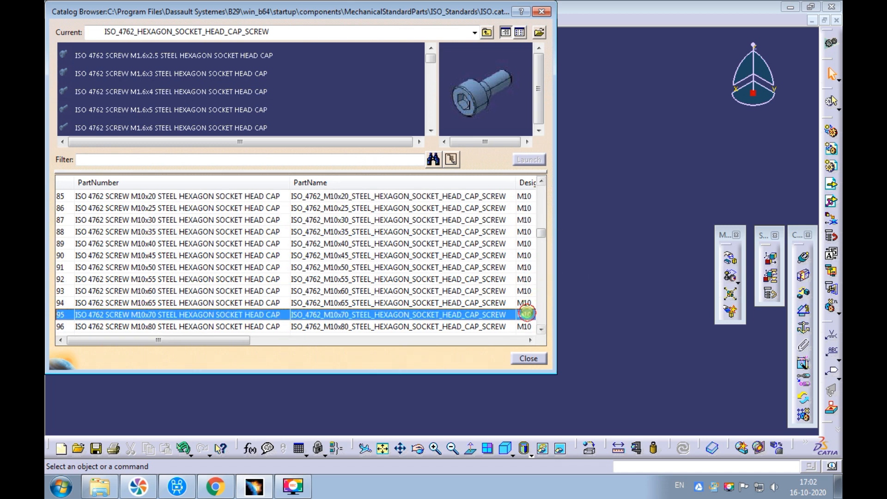
{"action": "left_click", "coordinate": [531, 340]}
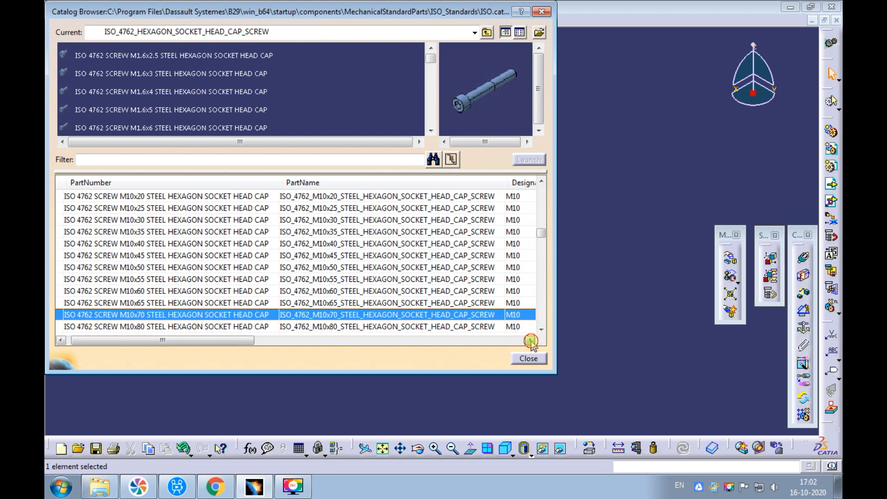
{"action": "left_click", "coordinate": [531, 340]}
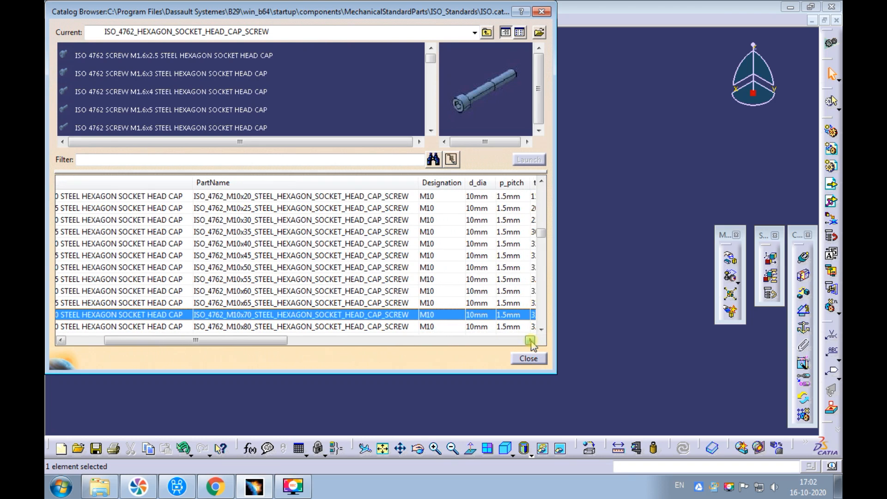
{"action": "left_click", "coordinate": [541, 329]}
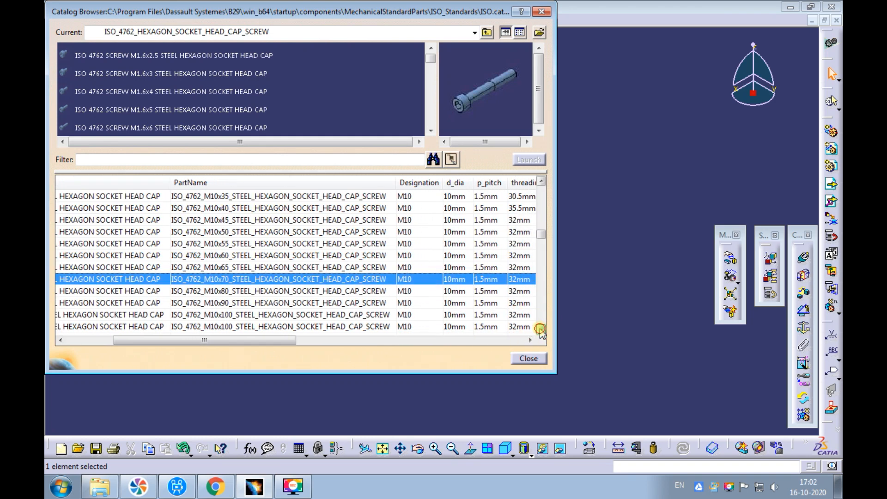
{"action": "left_click", "coordinate": [423, 304]}
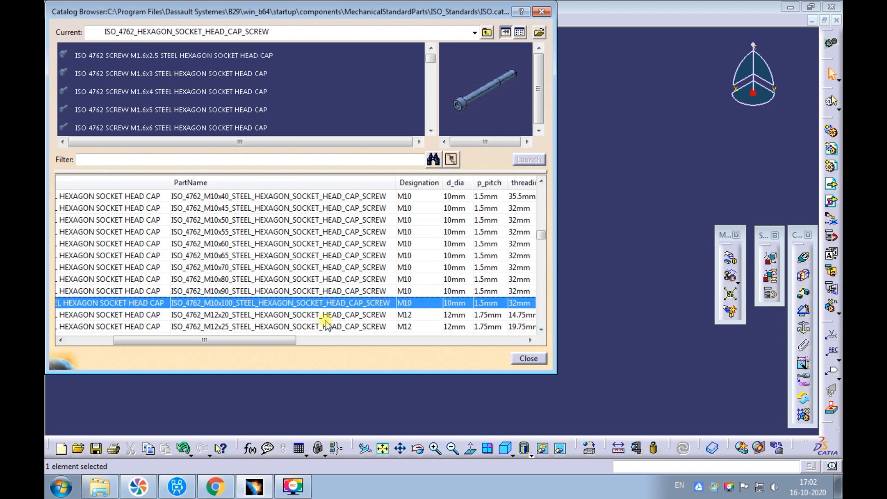
{"action": "left_click_drag", "start_coordinate": [261, 345], "coordinate": [318, 343]}
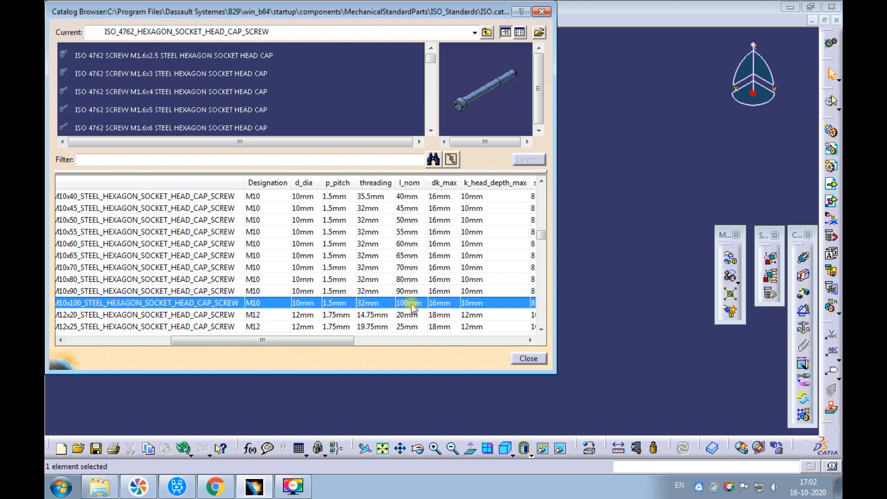
{"action": "left_click", "coordinate": [522, 359]}
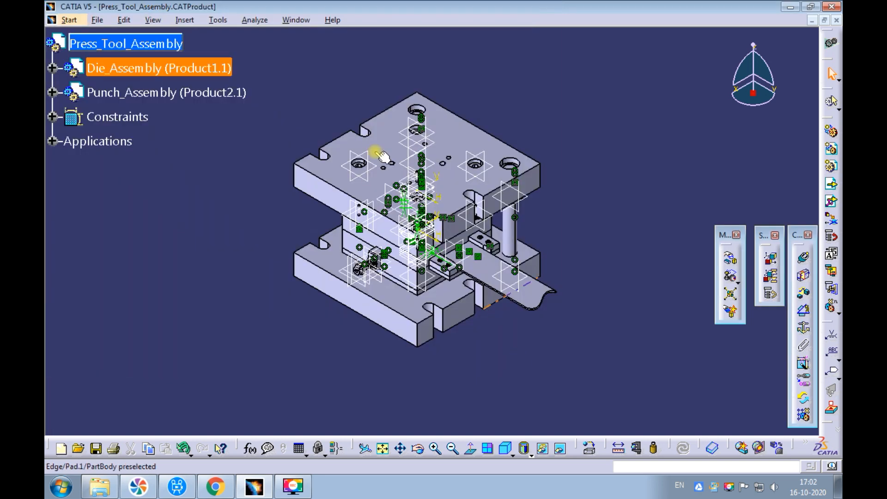
{"action": "left_click", "coordinate": [295, 20]}
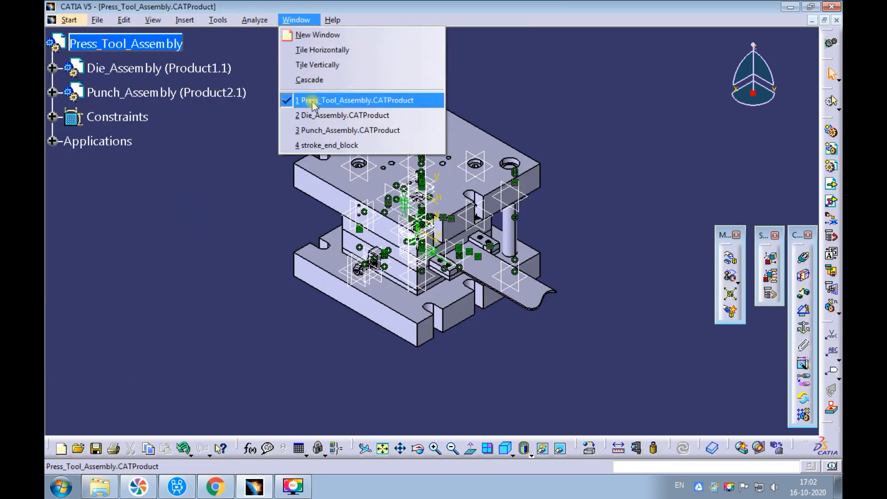
{"action": "left_click", "coordinate": [308, 146]}
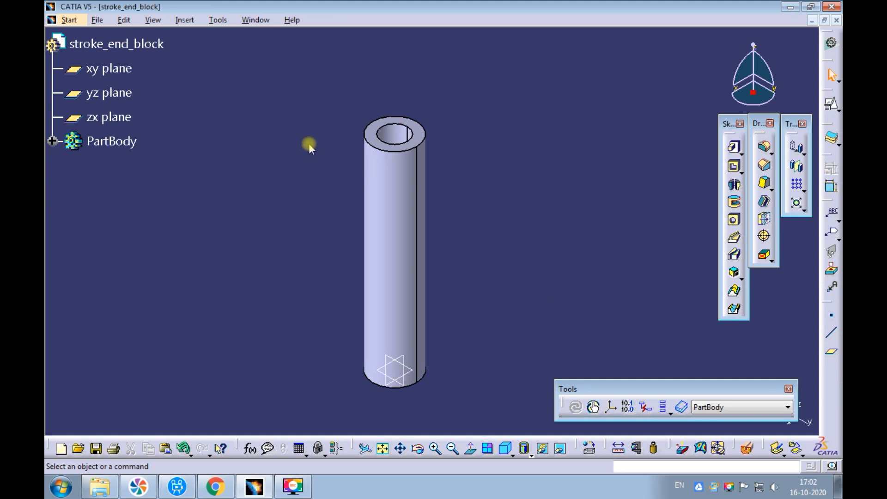
{"action": "double_click", "coordinate": [392, 136]}
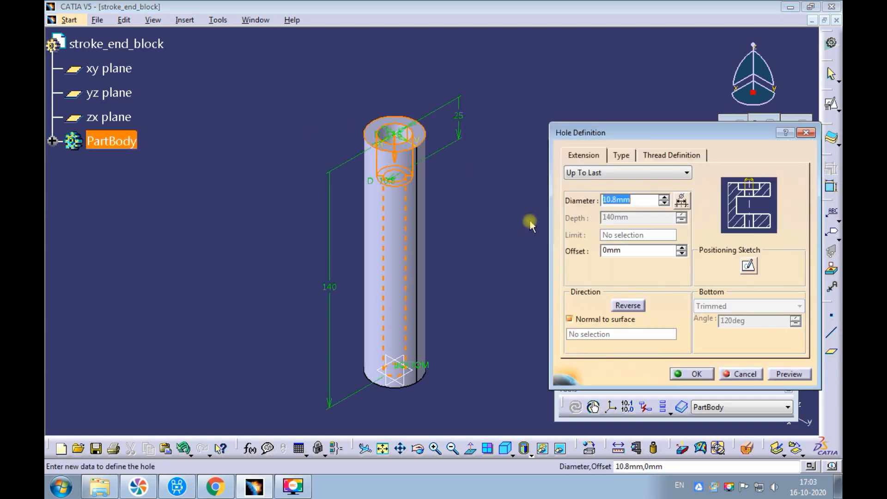
{"action": "left_click", "coordinate": [617, 155]}
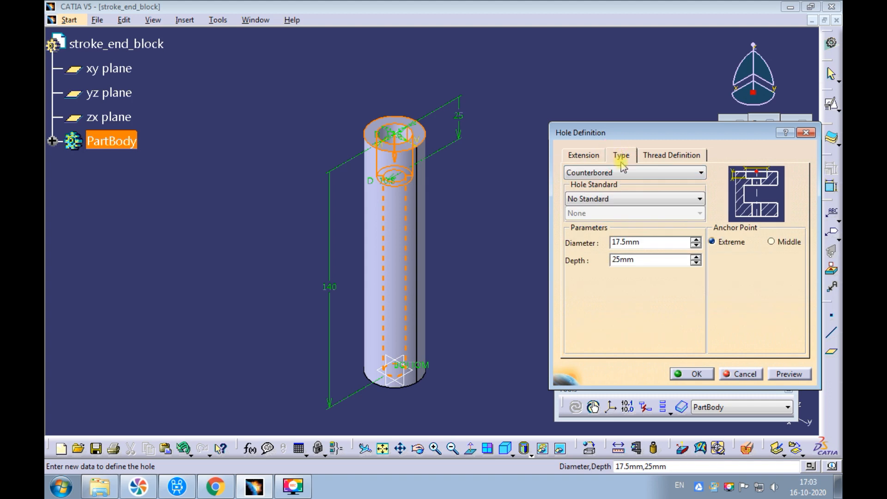
{"action": "double_click", "coordinate": [644, 259]}
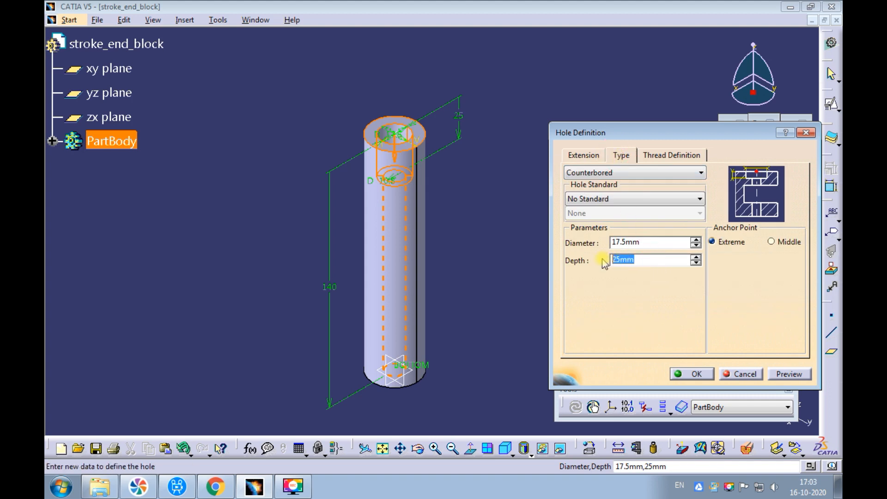
{"action": "type", "text": "1"}
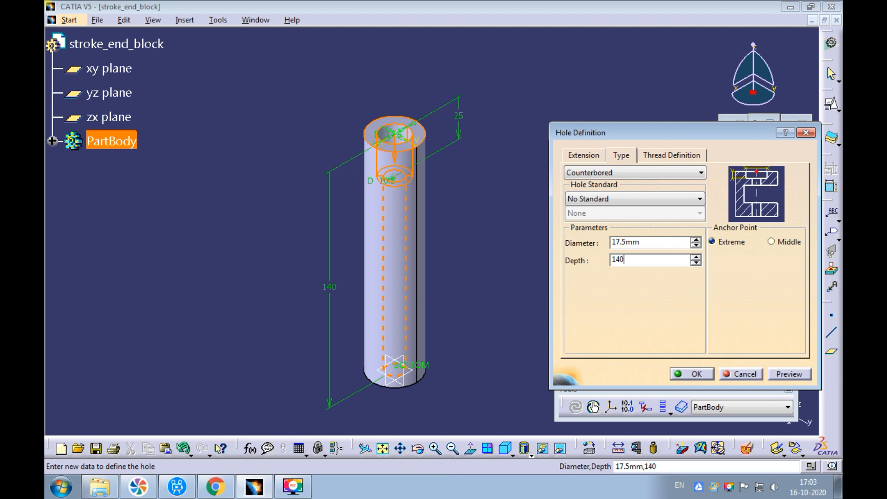
{"action": "type", "text": "40-100-20"}
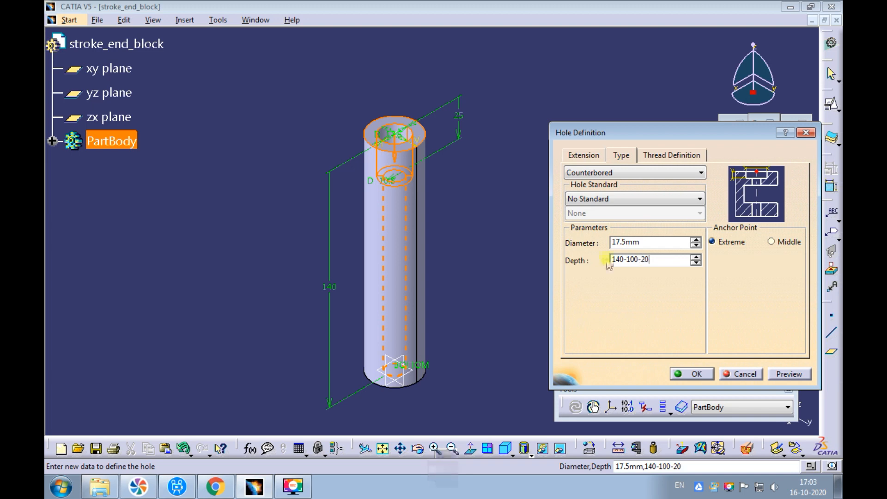
{"action": "left_click", "coordinate": [647, 245]}
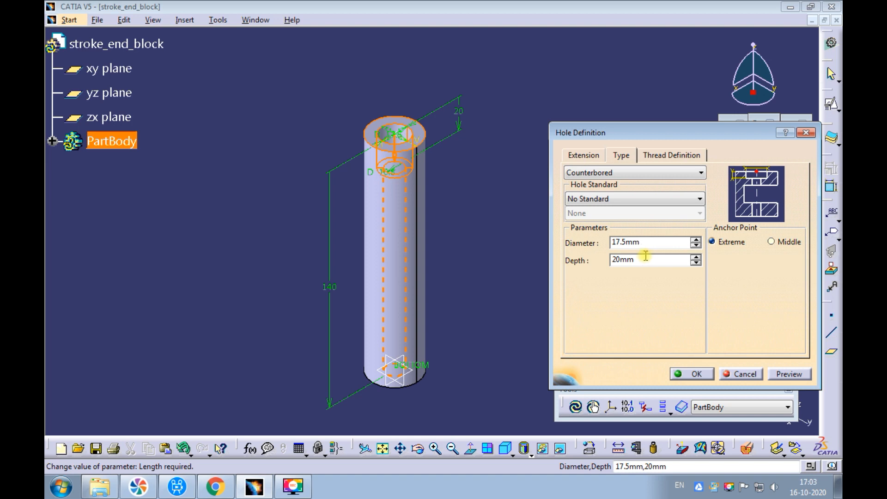
{"action": "left_click", "coordinate": [779, 377]}
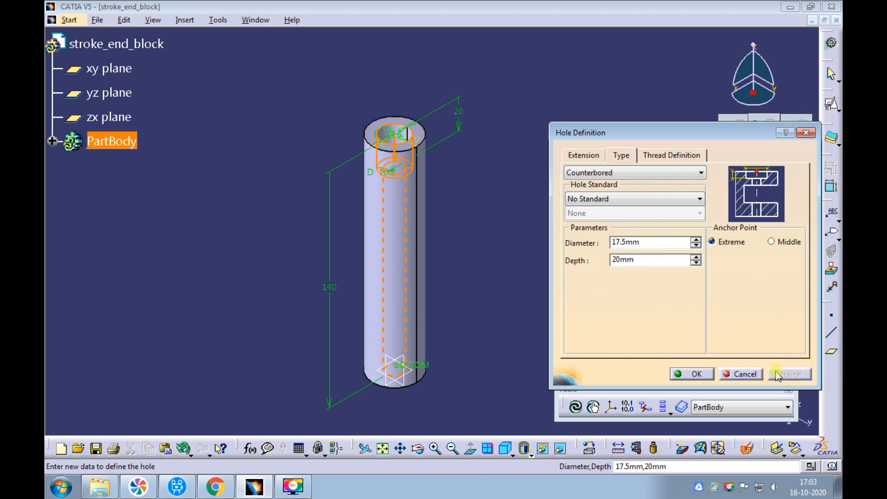
{"action": "left_click", "coordinate": [695, 374]}
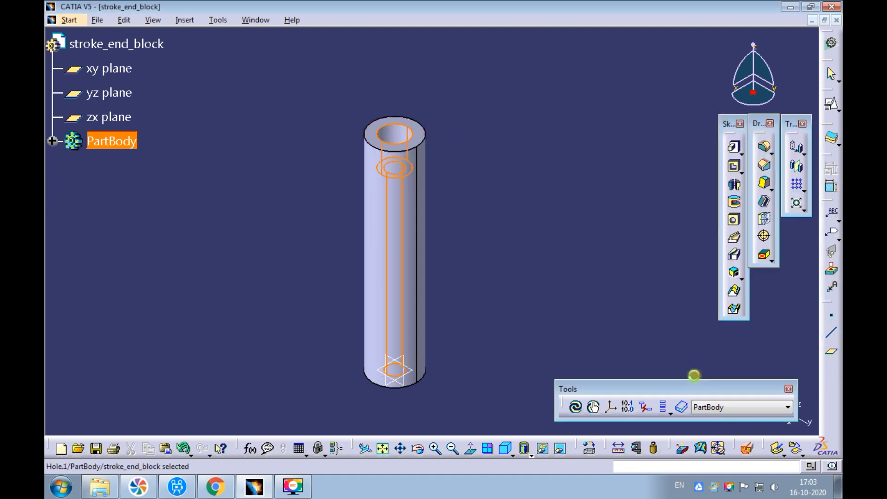
{"action": "left_click", "coordinate": [565, 320]}
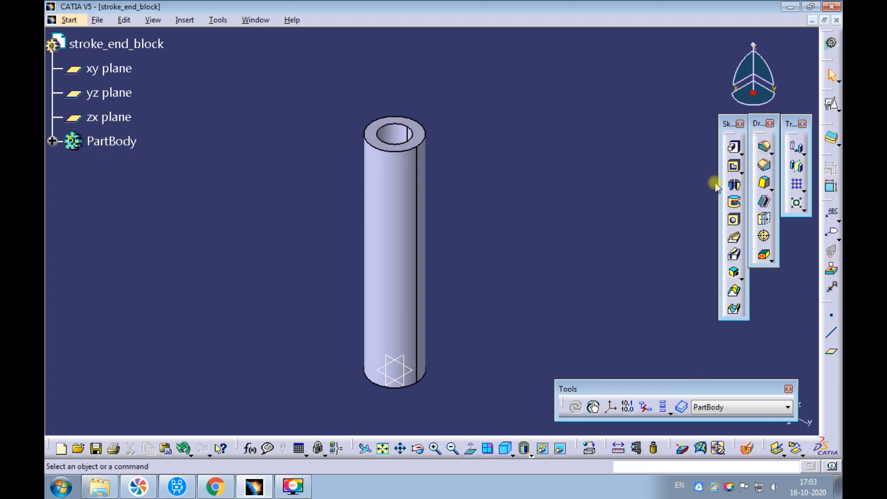
Chamfer the outer edge of the block's counterbored end with a 1 mm length at 45 degrees
{"action": "left_click", "coordinate": [765, 165]}
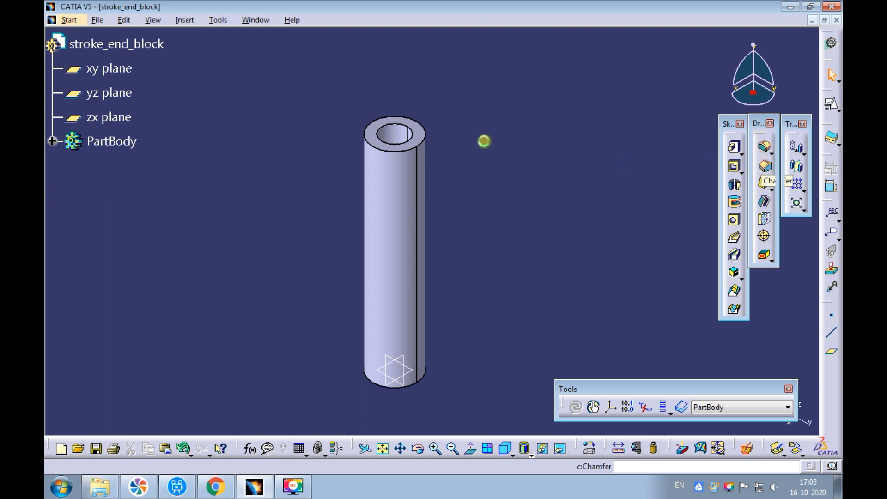
{"action": "left_click", "coordinate": [469, 130]}
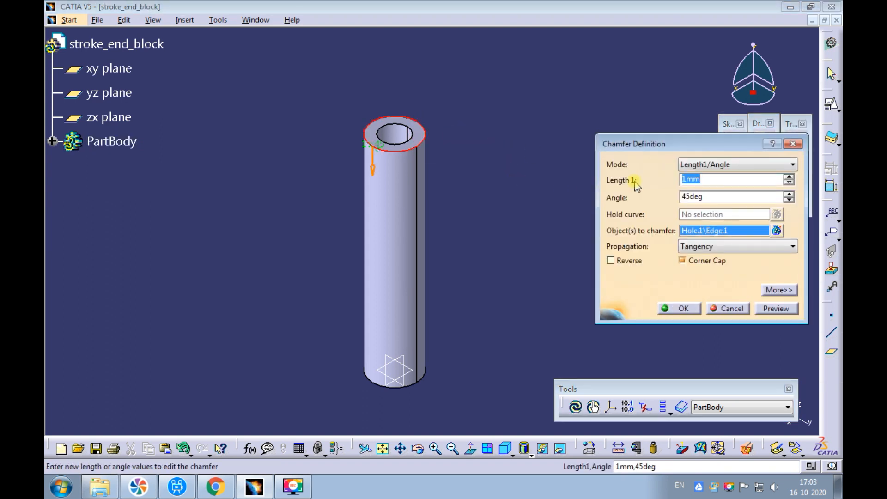
{"action": "left_click", "coordinate": [762, 306]}
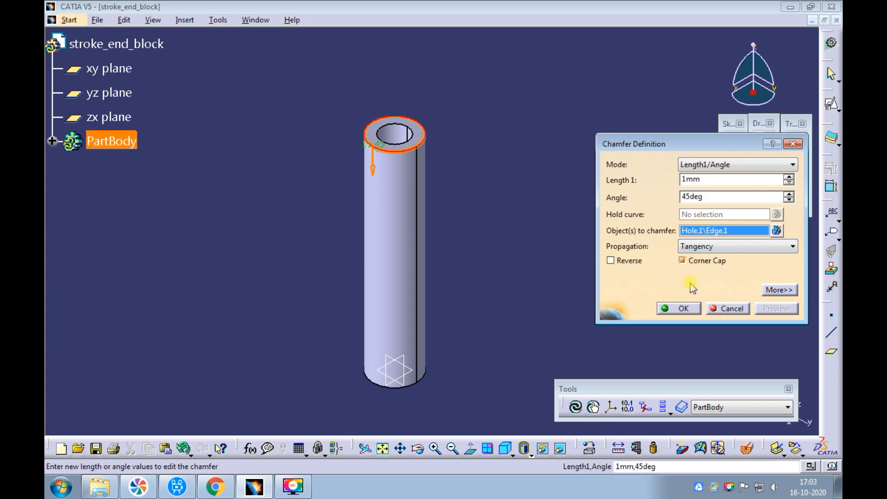
{"action": "left_click", "coordinate": [681, 307]}
{"action": "left_click", "coordinate": [555, 269]}
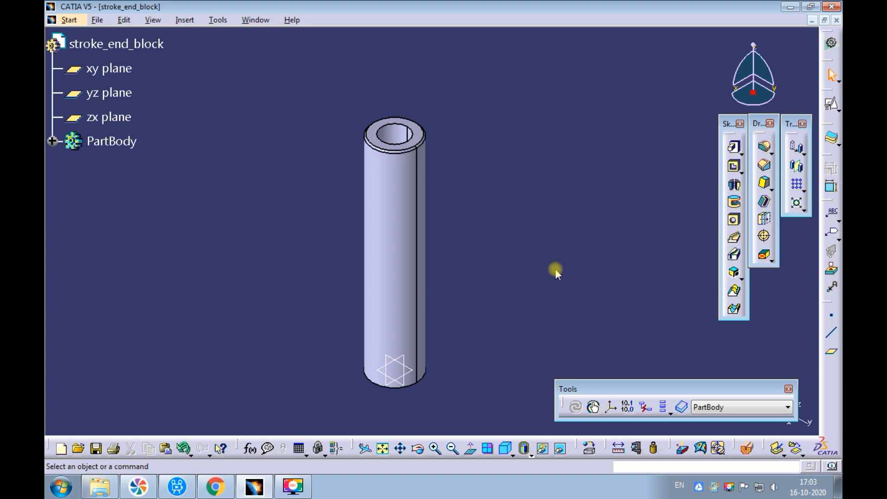
Switch to Die_Assembly.CATProduct and open its die_shoe part in its own window
{"action": "left_click", "coordinate": [265, 19]}
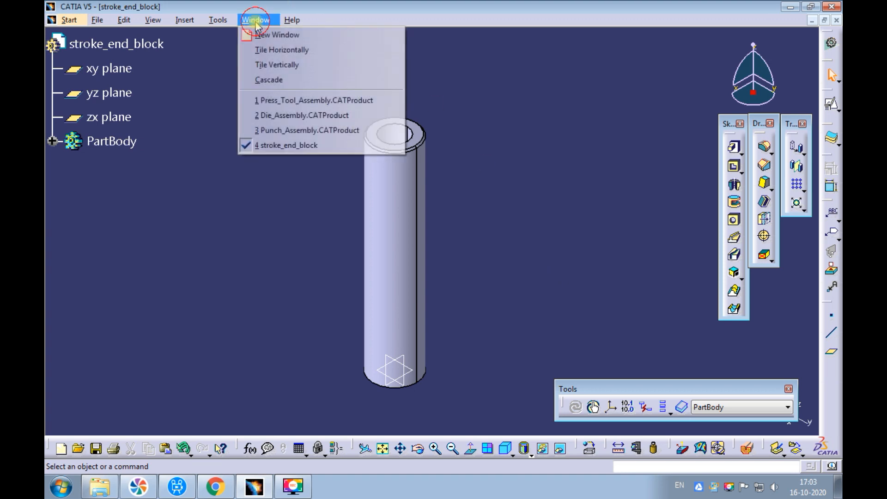
{"action": "left_click", "coordinate": [278, 115]}
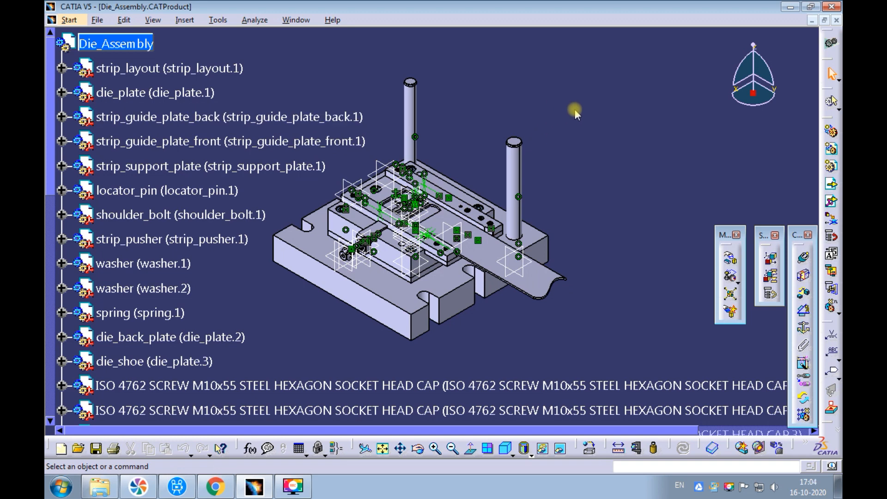
{"action": "right_click", "coordinate": [537, 237]}
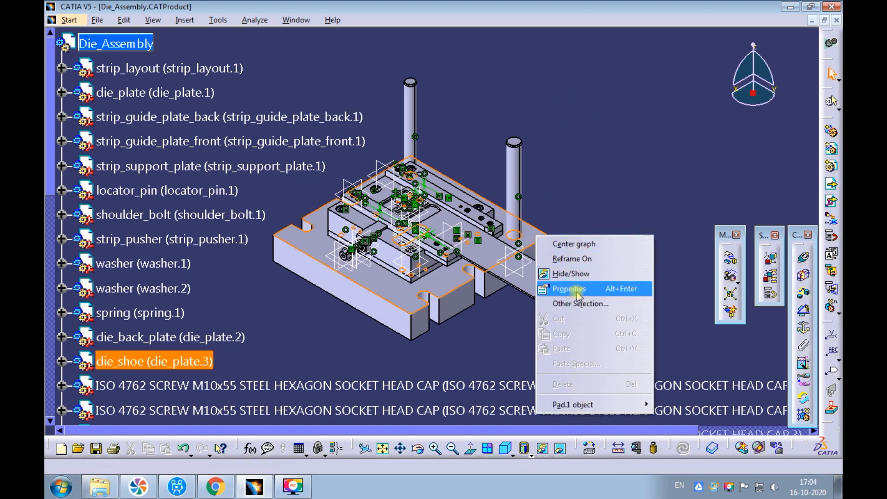
{"action": "mouse_move", "coordinate": [574, 405]}
{"action": "left_click", "coordinate": [721, 415]}
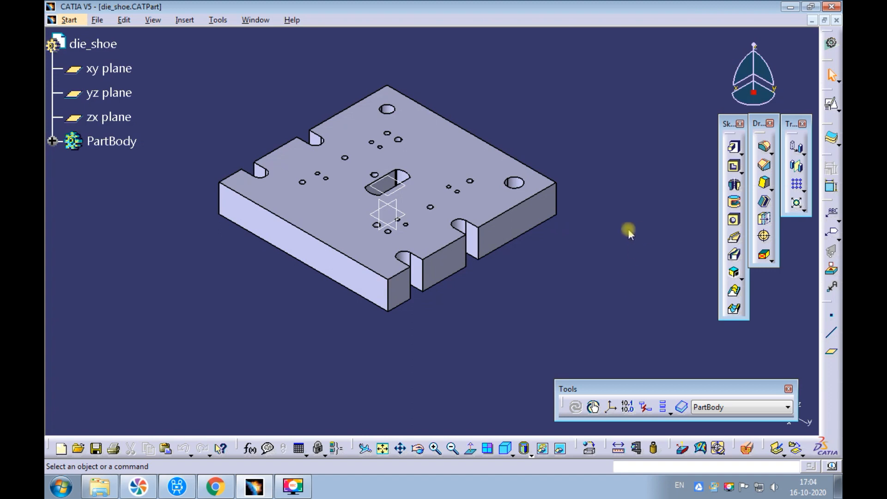
Start a positioned sketch on the upper face of the die shoe, with implicit origin and orientation
{"action": "left_click", "coordinate": [832, 104]}
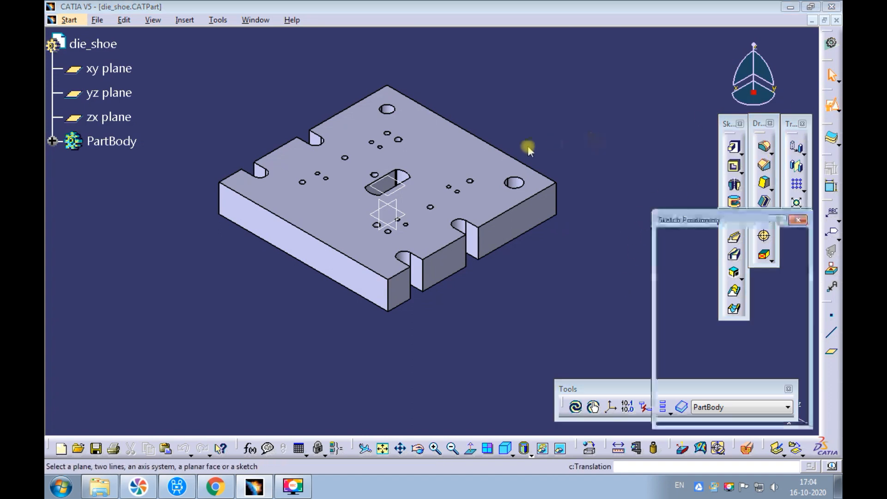
{"action": "left_click", "coordinate": [445, 149]}
{"action": "left_click", "coordinate": [771, 400]}
{"action": "left_click", "coordinate": [737, 414]}
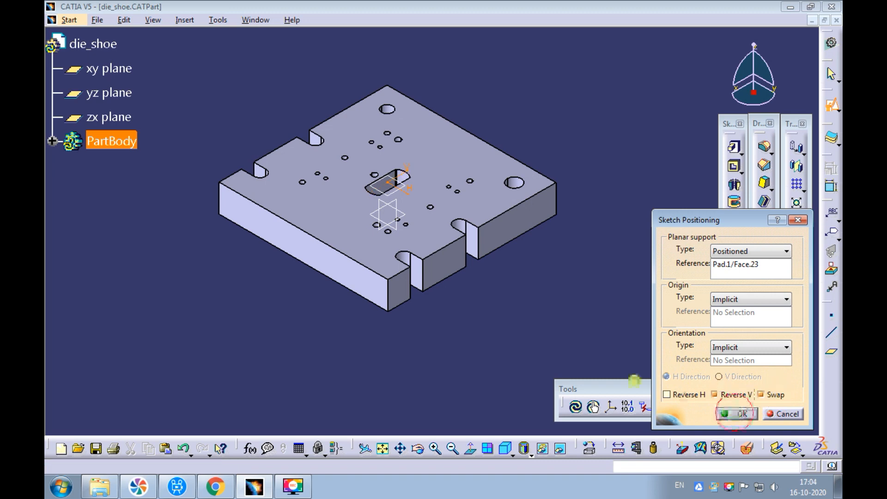
{"action": "middle_click_drag", "start_coordinate": [606, 151], "coordinate": [597, 207]}
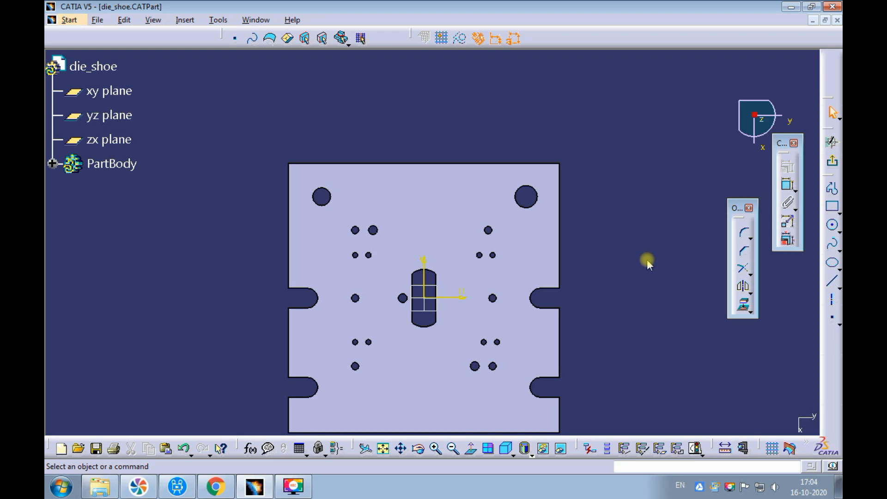
Place two sketch points between the corner guide holes, the first at about H -57 mm, V 127 mm and the second across the vertical axis
{"action": "left_click", "coordinate": [832, 317]}
{"action": "left_click", "coordinate": [372, 185]}
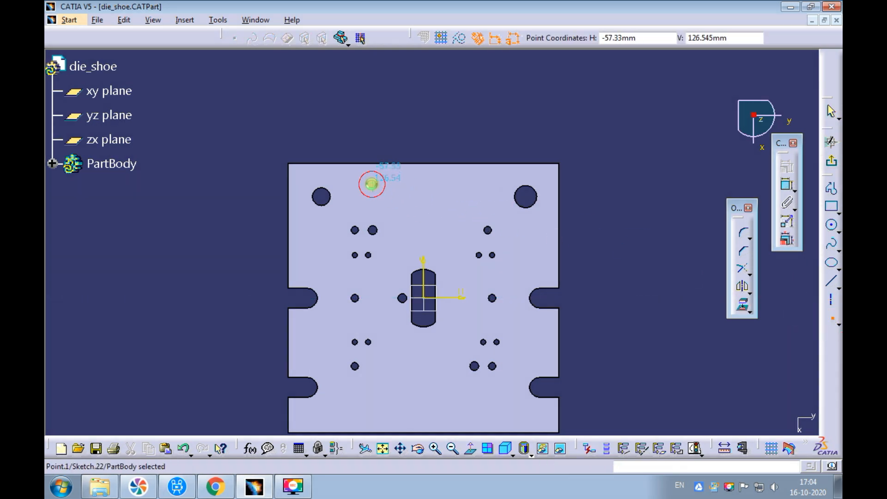
{"action": "left_click", "coordinate": [832, 317]}
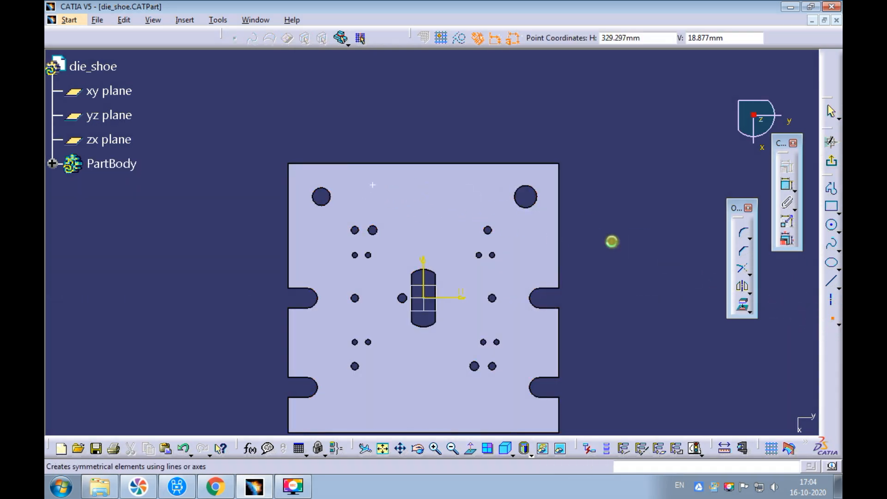
{"action": "left_click", "coordinate": [458, 185]}
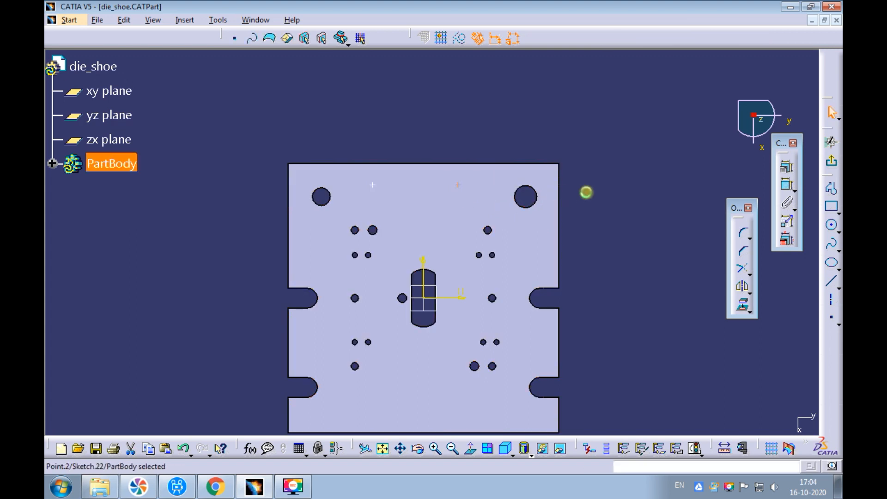
Constrain the two sketch points to be symmetric about the sketch's vertical axis
{"action": "middle_click_drag", "start_coordinate": [601, 215], "coordinate": [644, 148], "text": "ctrl"}
{"action": "left_click", "coordinate": [426, 122]}
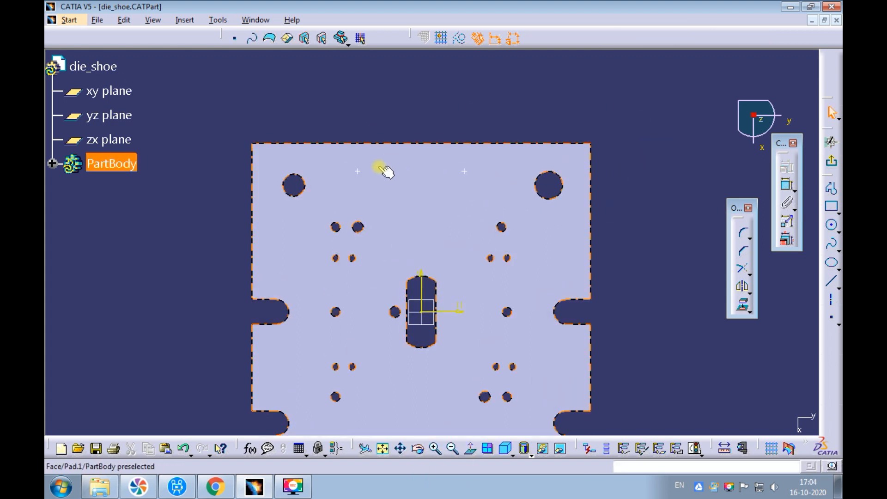
{"action": "left_click", "coordinate": [358, 172]}
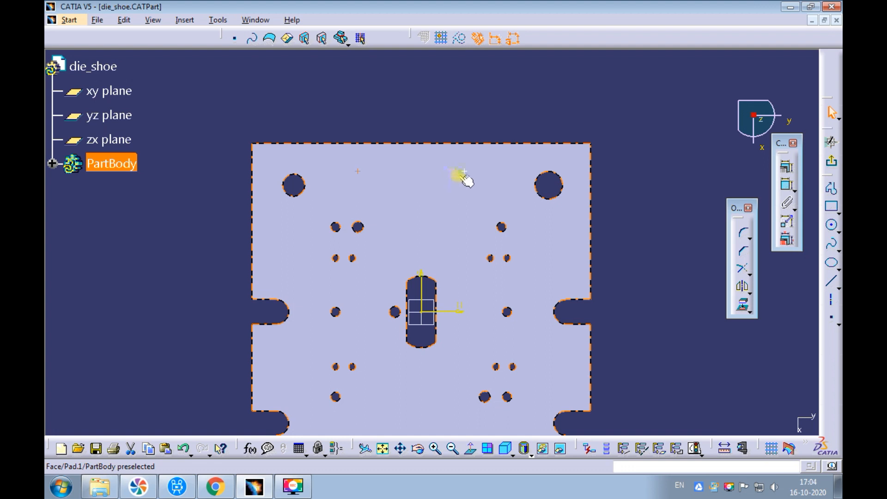
{"action": "left_click", "coordinate": [464, 171], "text": "ctrl"}
{"action": "left_click", "coordinate": [422, 283], "text": "ctrl"}
{"action": "left_click", "coordinate": [787, 166]}
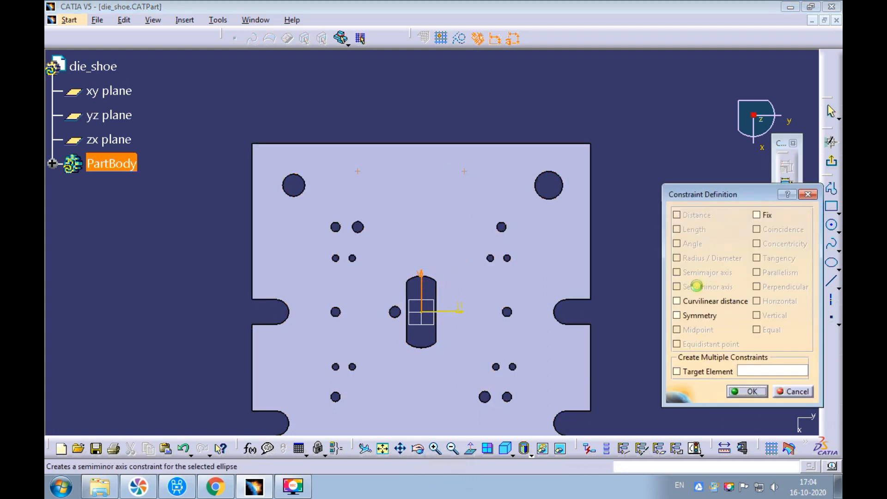
{"action": "left_click", "coordinate": [746, 391]}
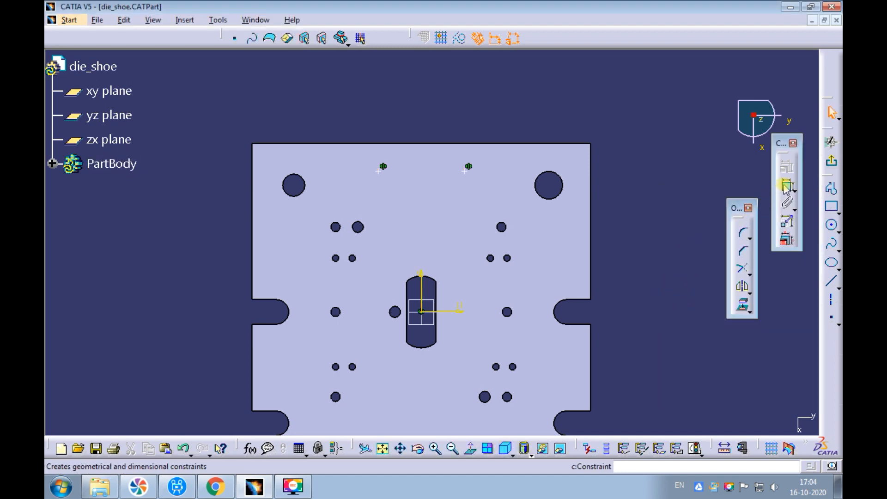
Dimension one point's distance from the plate's nearest horizontal edge and the other point's distance from the vertical axis
{"action": "left_click", "coordinate": [505, 144]}
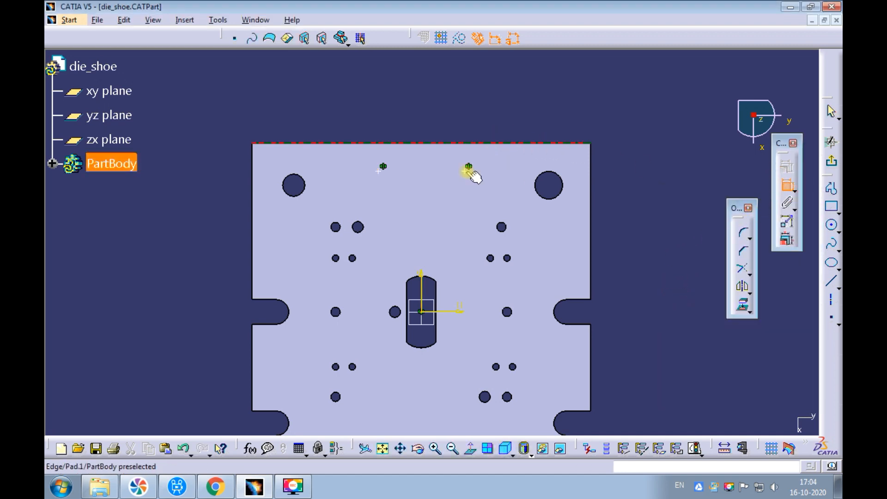
{"action": "left_click", "coordinate": [469, 170]}
{"action": "left_click", "coordinate": [646, 94]}
{"action": "left_click", "coordinate": [421, 287]}
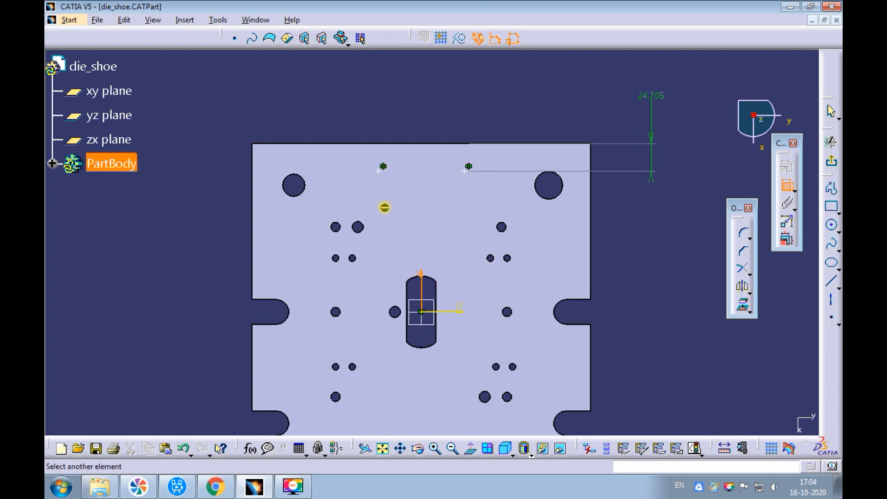
{"action": "left_click", "coordinate": [380, 173]}
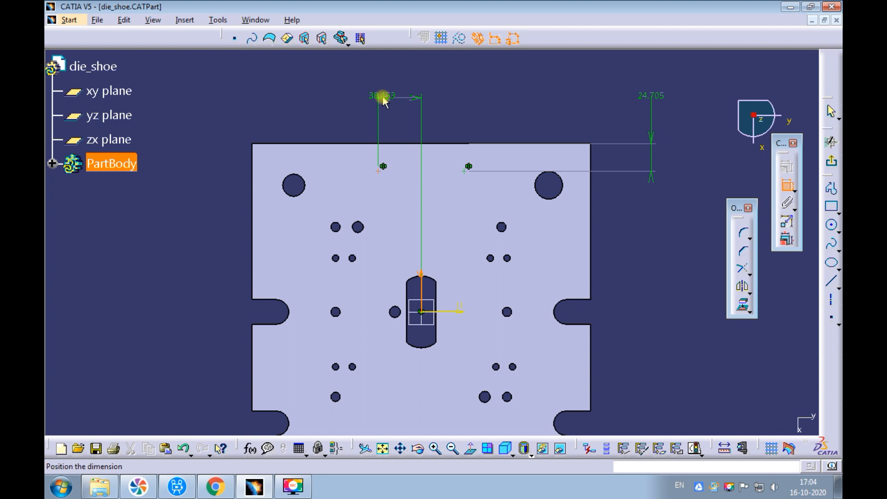
{"action": "left_click", "coordinate": [382, 100]}
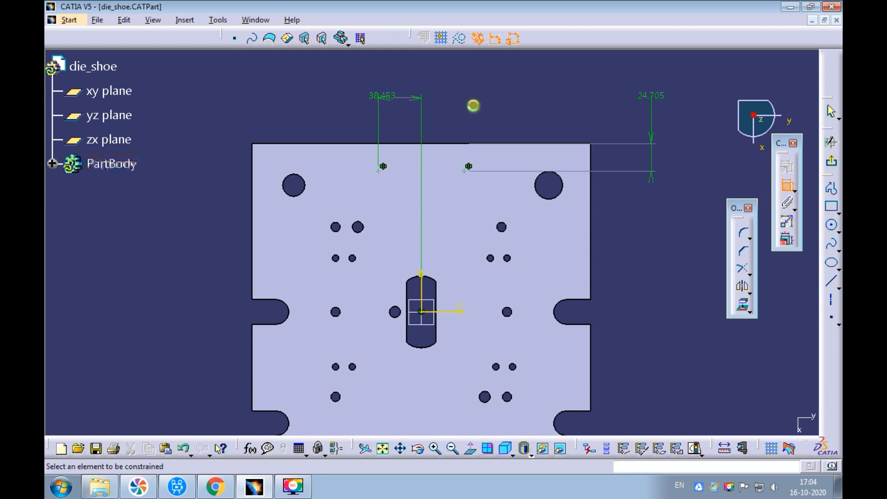
Set the points' edge distance to 30 mm and their distance from the vertical axis to 50 mm, and exit the sketch
{"action": "double_click", "coordinate": [640, 93]}
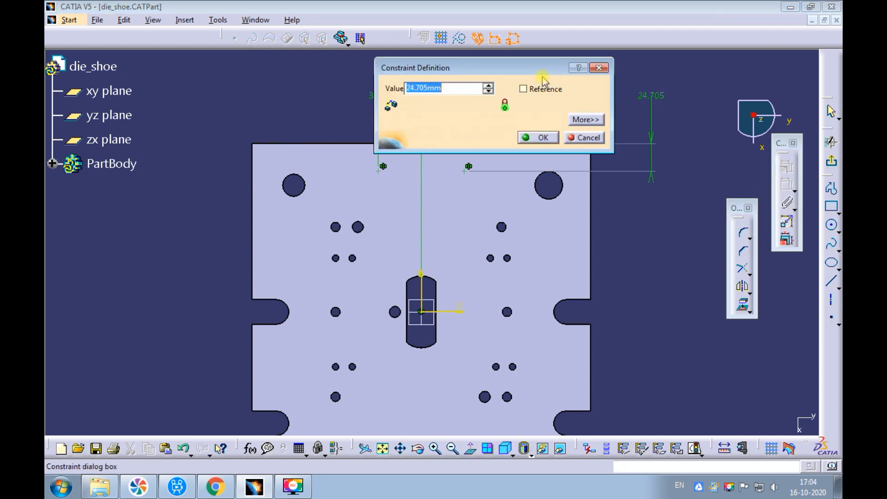
{"action": "type", "text": "30"}
{"action": "key", "text": "Return"}
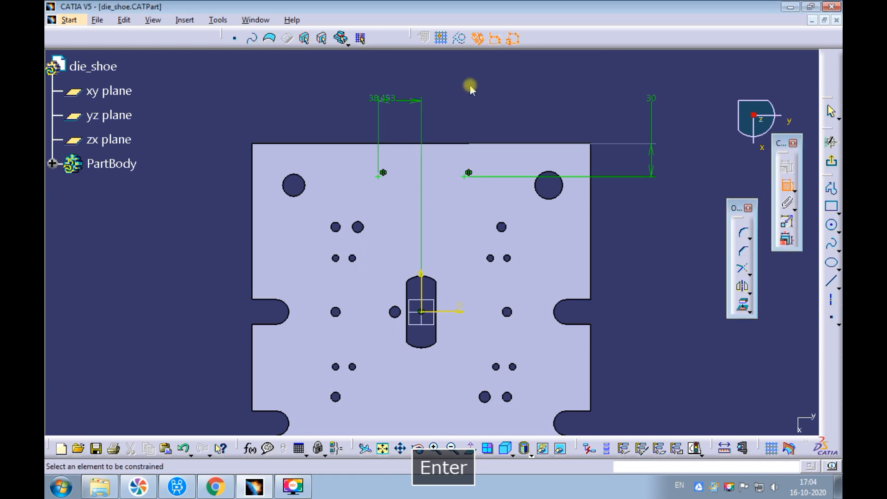
{"action": "double_click", "coordinate": [383, 100]}
{"action": "type", "text": "50"}
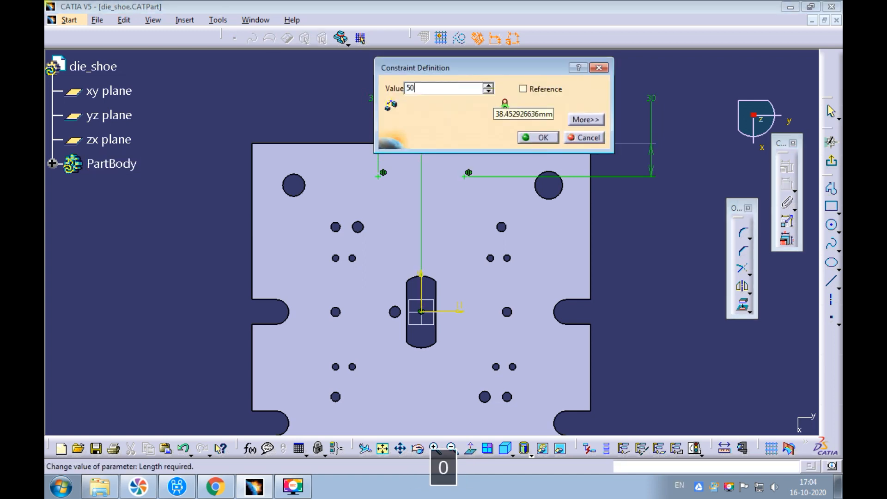
{"action": "key", "text": "Return"}
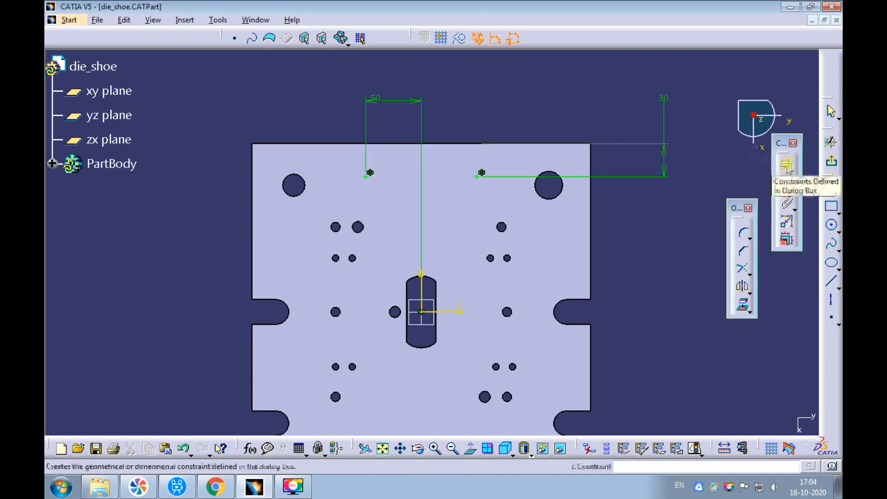
{"action": "left_click", "coordinate": [831, 161]}
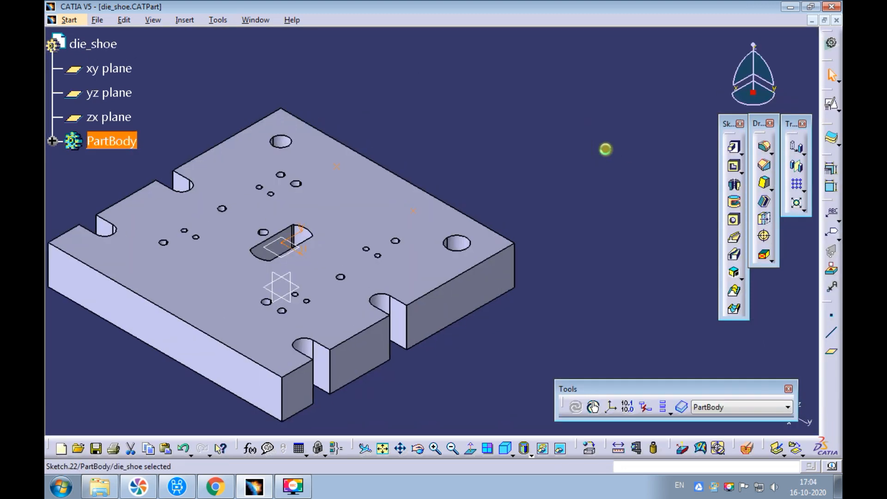
Start a Simple, Up To Last hole on the die shoe's upper face at the sketch point nearer the smaller corner guide hole
{"action": "left_click", "coordinate": [341, 168]}
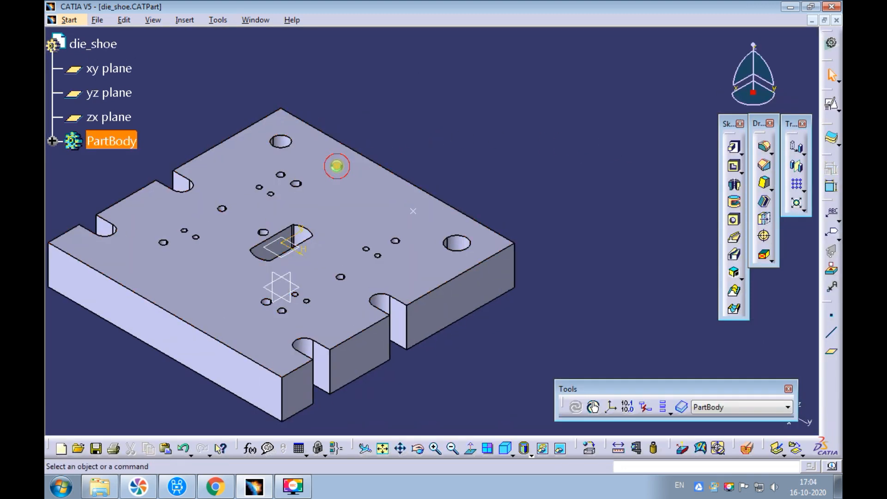
{"action": "left_click", "coordinate": [359, 170], "text": "ctrl"}
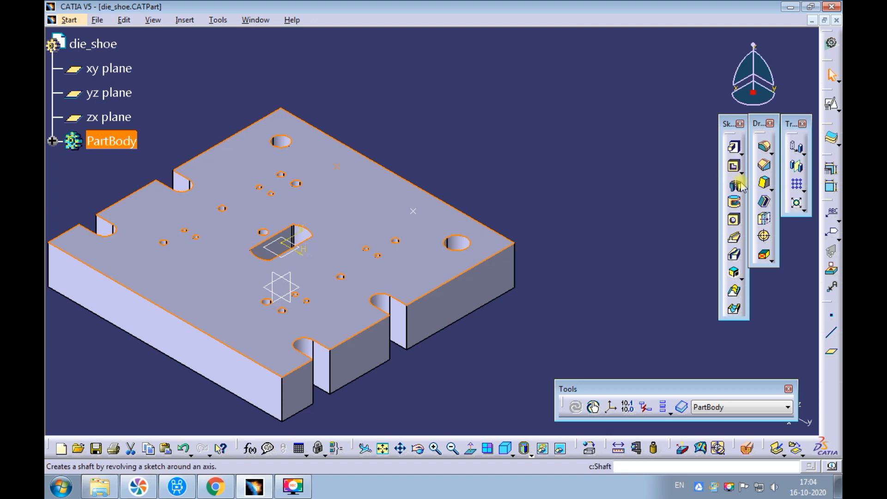
{"action": "left_click", "coordinate": [735, 202]}
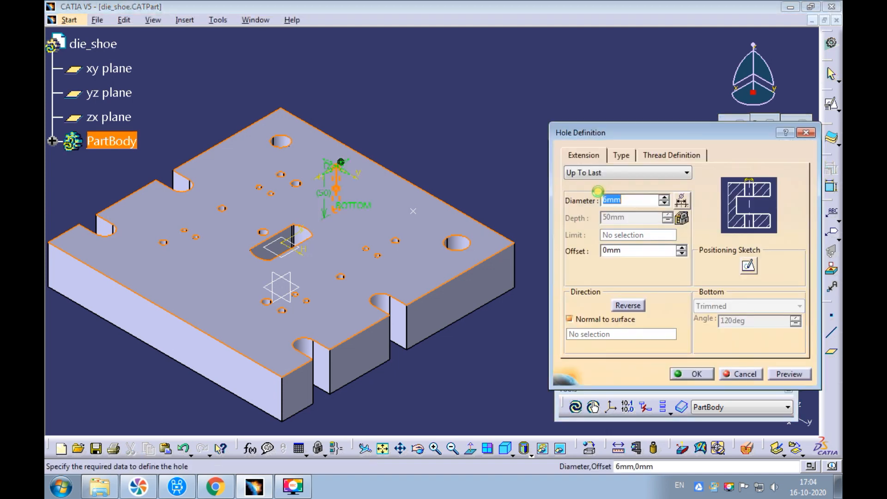
{"action": "left_click", "coordinate": [620, 157]}
{"action": "left_click", "coordinate": [604, 174]}
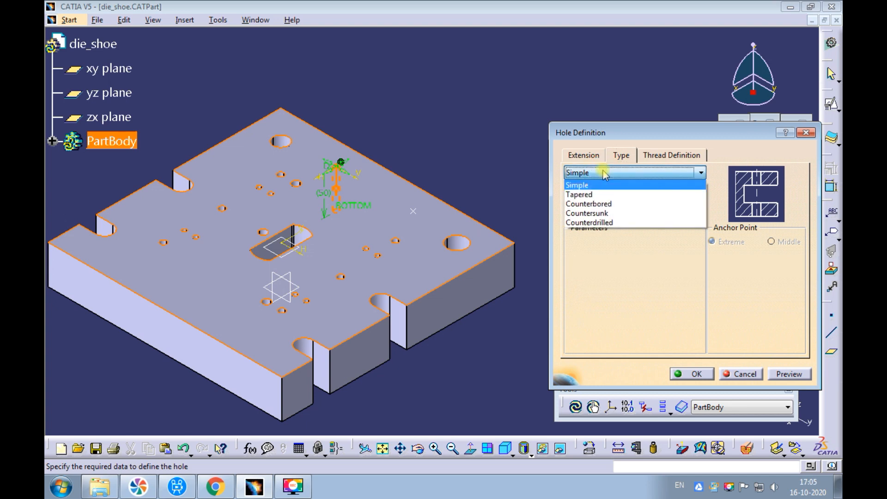
{"action": "left_click", "coordinate": [602, 172]}
Make the hole threaded with the Metric Thick Pitch standard and an M10 thread description
{"action": "left_click", "coordinate": [649, 157]}
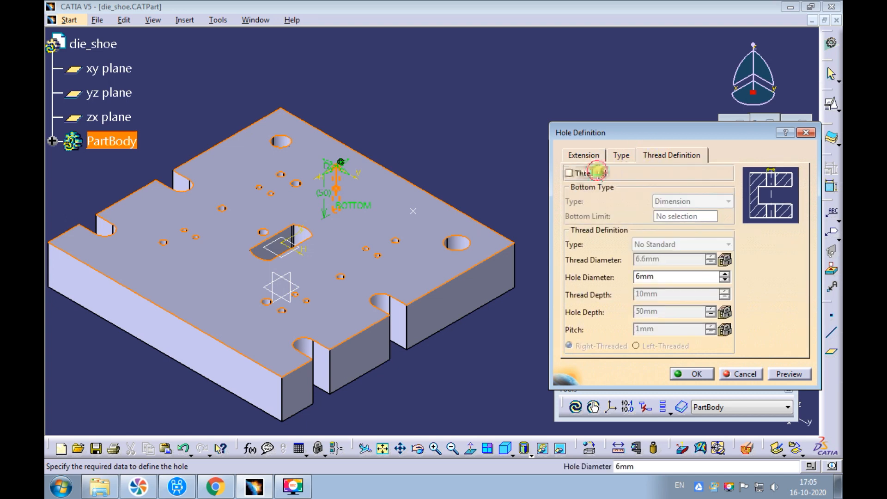
{"action": "left_click", "coordinate": [596, 173]}
{"action": "left_click", "coordinate": [647, 245]}
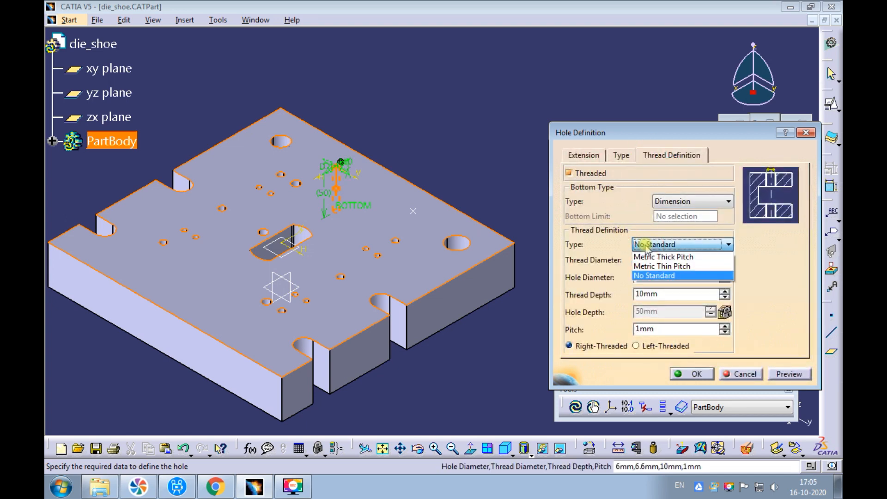
{"action": "left_click", "coordinate": [653, 256]}
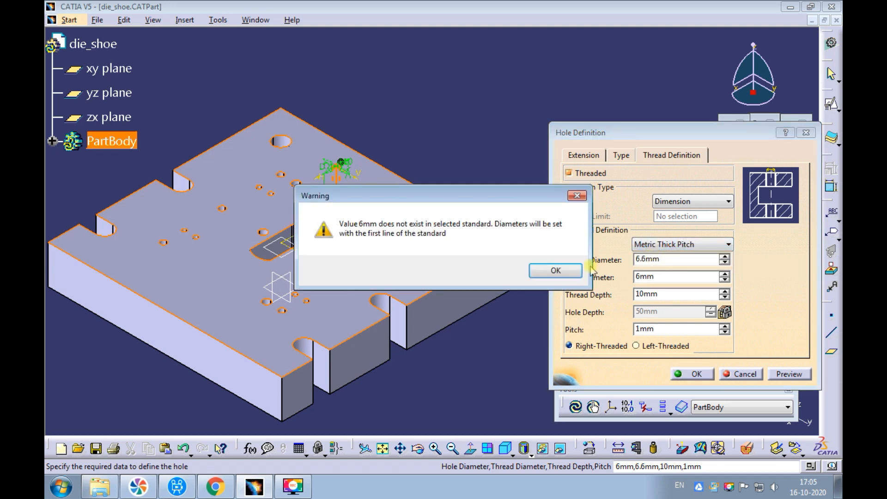
{"action": "left_click", "coordinate": [566, 272]}
{"action": "left_click", "coordinate": [647, 260]}
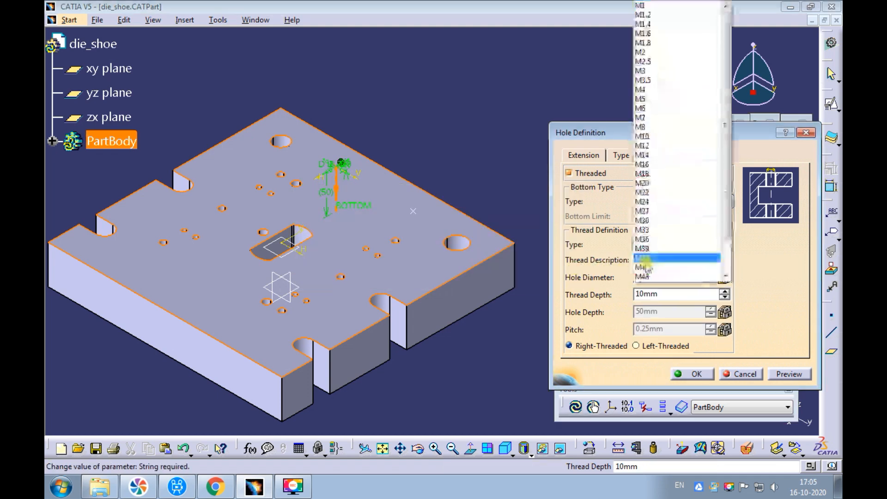
{"action": "left_click", "coordinate": [642, 136]}
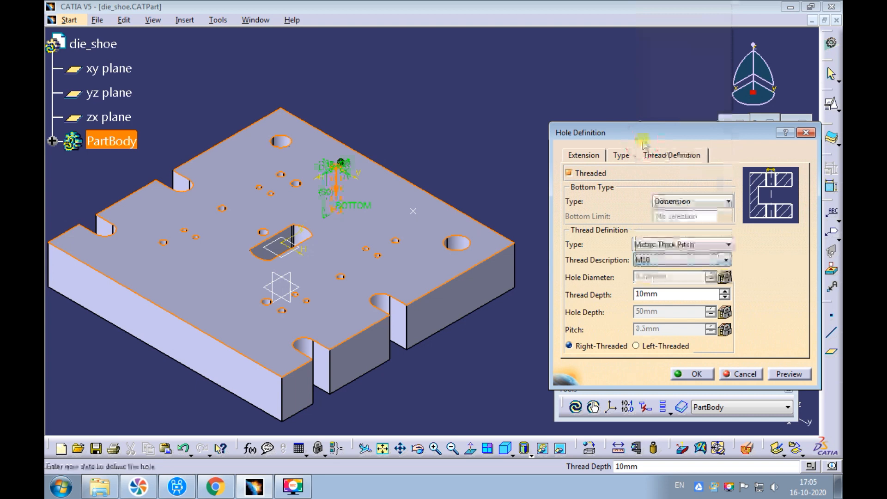
Set the hole's thread depth to 25 mm and create the Up To Last hole
{"action": "double_click", "coordinate": [656, 294]}
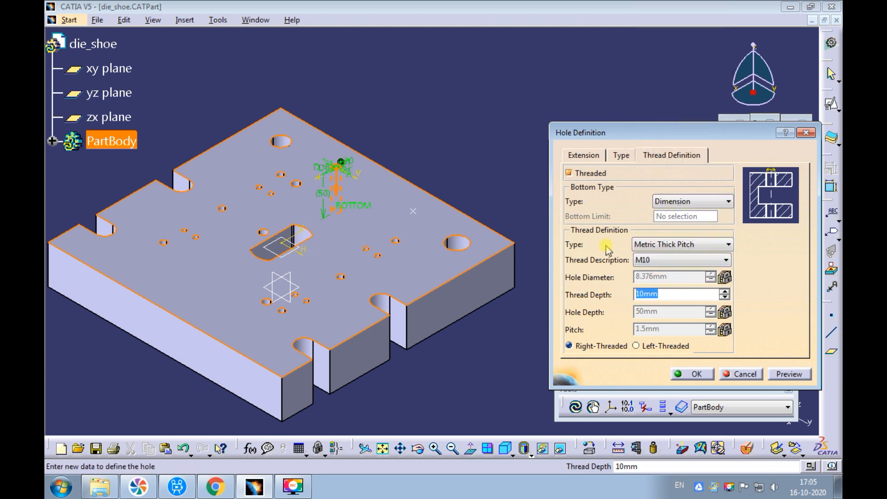
{"action": "type", "text": "25"}
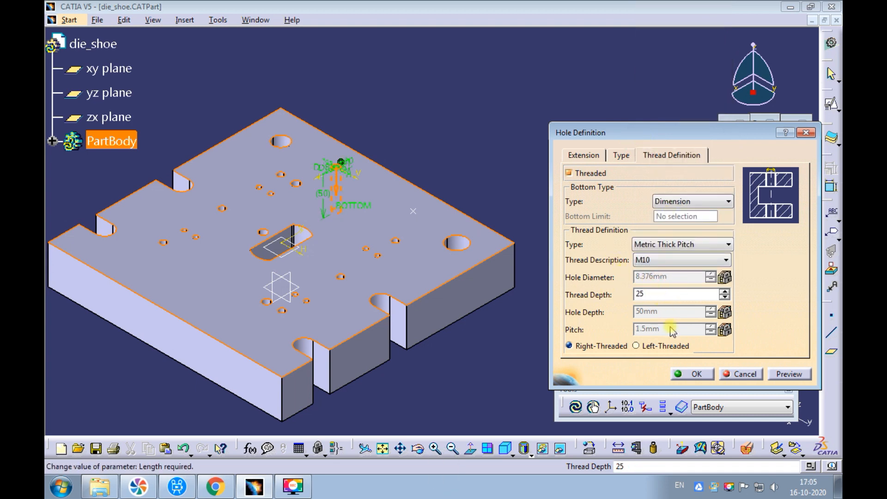
{"action": "left_click", "coordinate": [780, 375]}
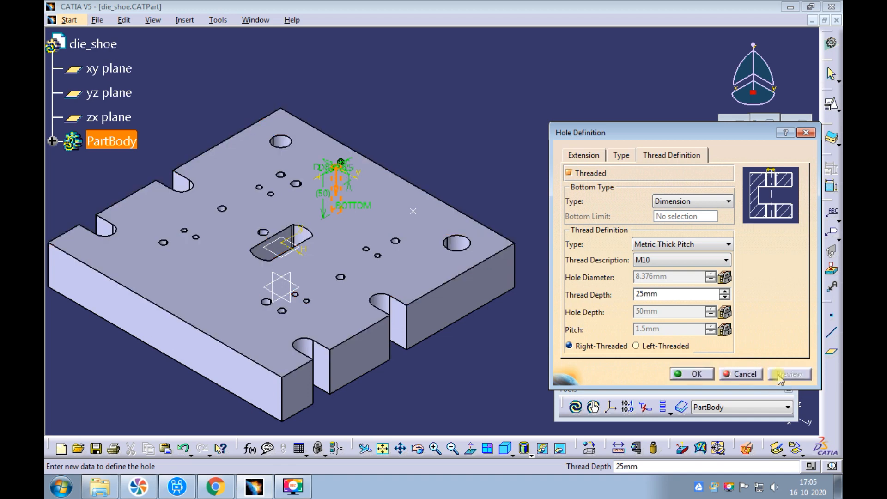
{"action": "left_click", "coordinate": [588, 156]}
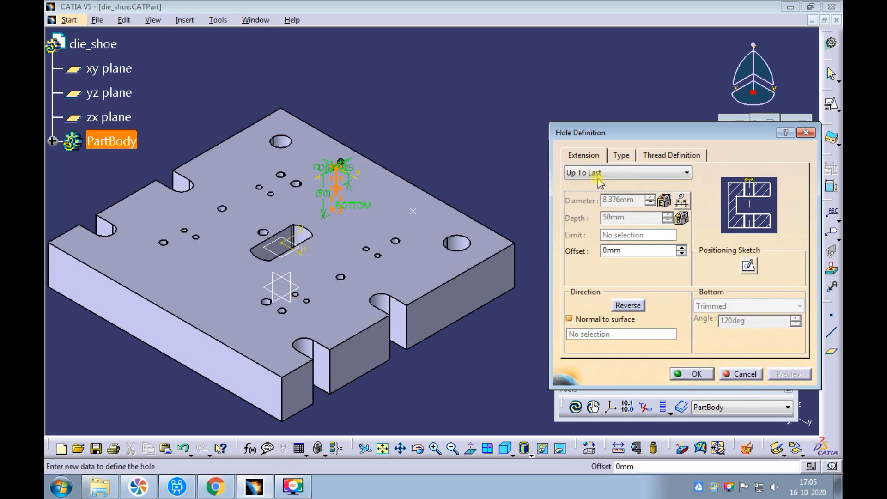
{"action": "left_click", "coordinate": [682, 376]}
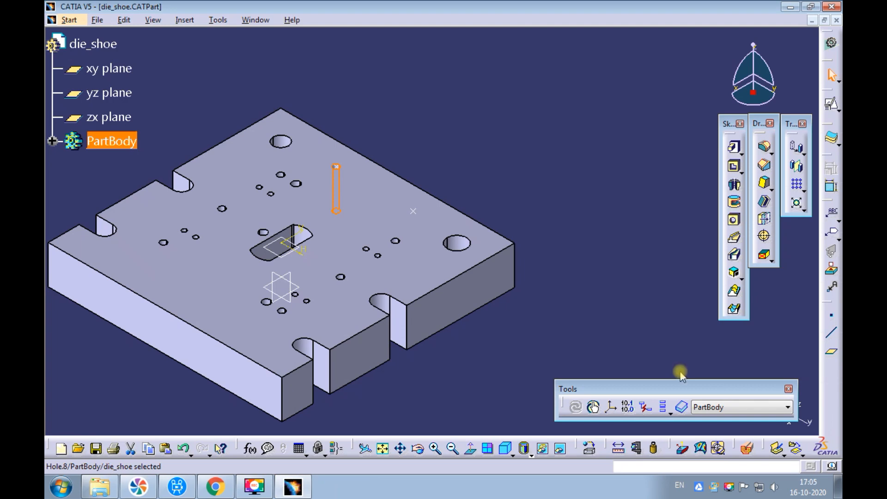
Repeat the M10 threaded hole at the sketch's other point with a user pattern positioned by the two-point sketch
{"action": "middle_click_drag", "start_coordinate": [399, 131], "coordinate": [364, 69]}
{"action": "middle_click_drag", "start_coordinate": [303, 60], "coordinate": [392, 121]}
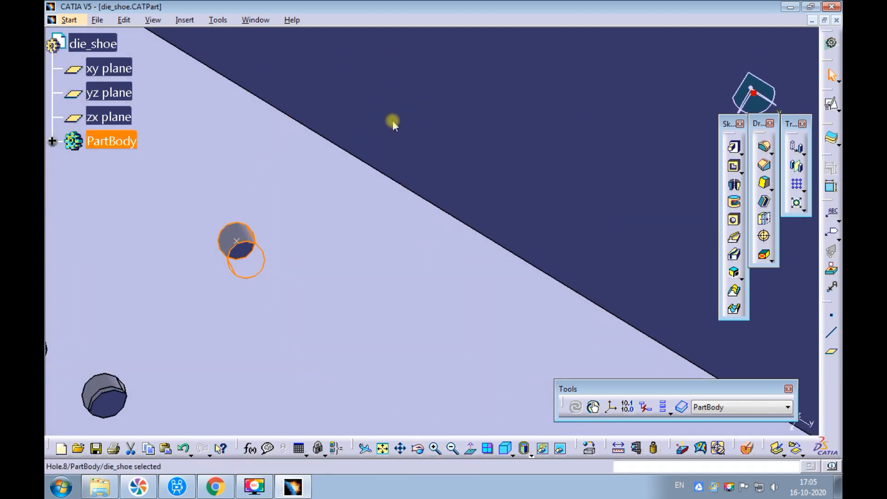
{"action": "left_click", "coordinate": [502, 448]}
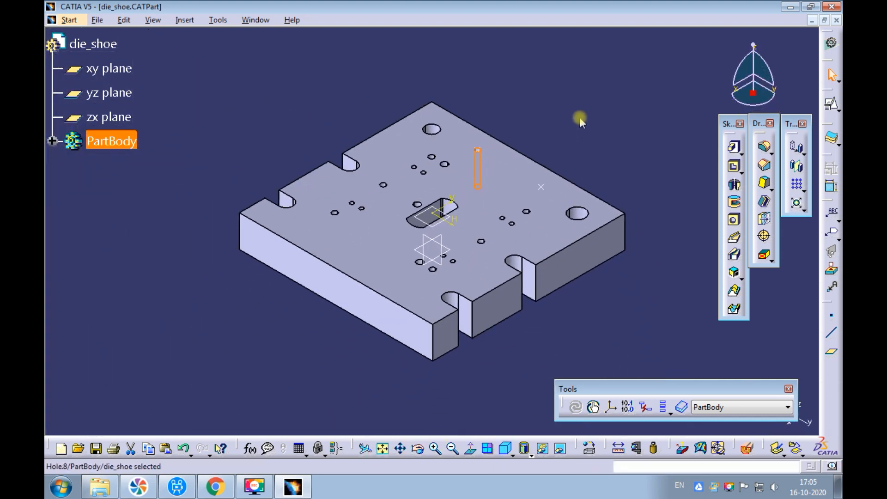
{"action": "left_click", "coordinate": [581, 114]}
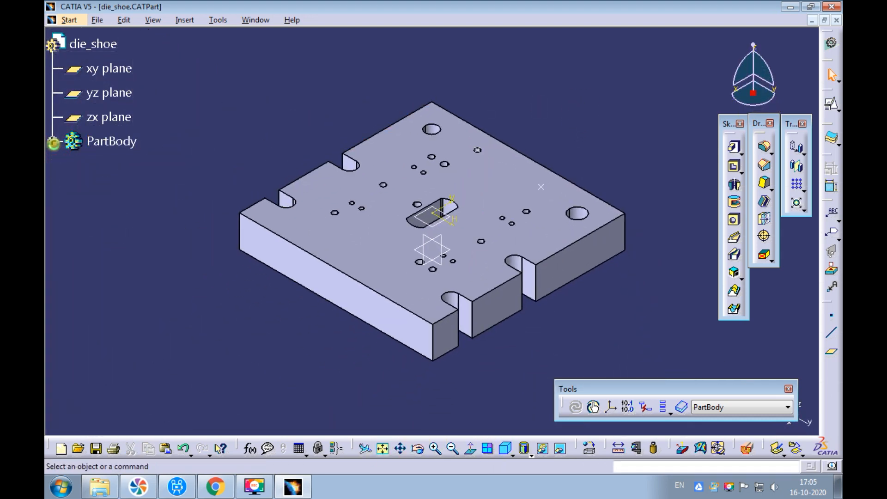
{"action": "left_click", "coordinate": [53, 143]}
{"action": "left_click", "coordinate": [48, 421]}
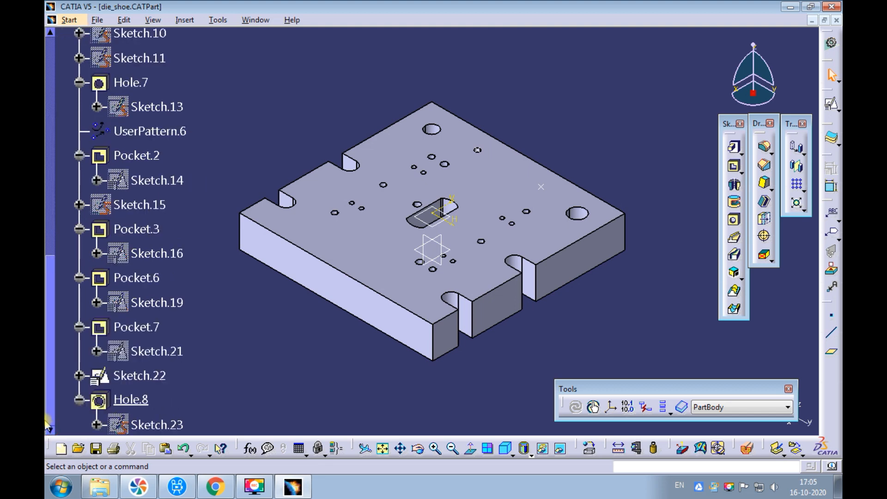
{"action": "left_click", "coordinate": [131, 399]}
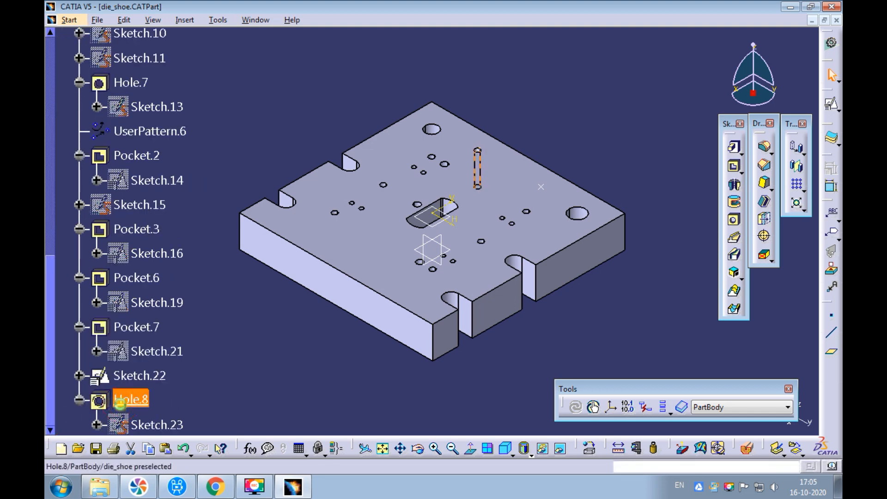
{"action": "left_click", "coordinate": [804, 192]}
{"action": "left_click", "coordinate": [830, 199]}
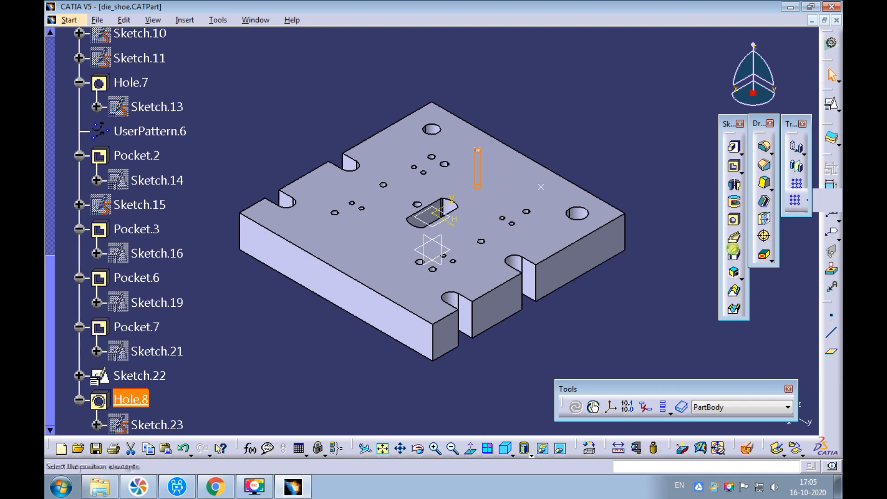
{"action": "left_click", "coordinate": [552, 195]}
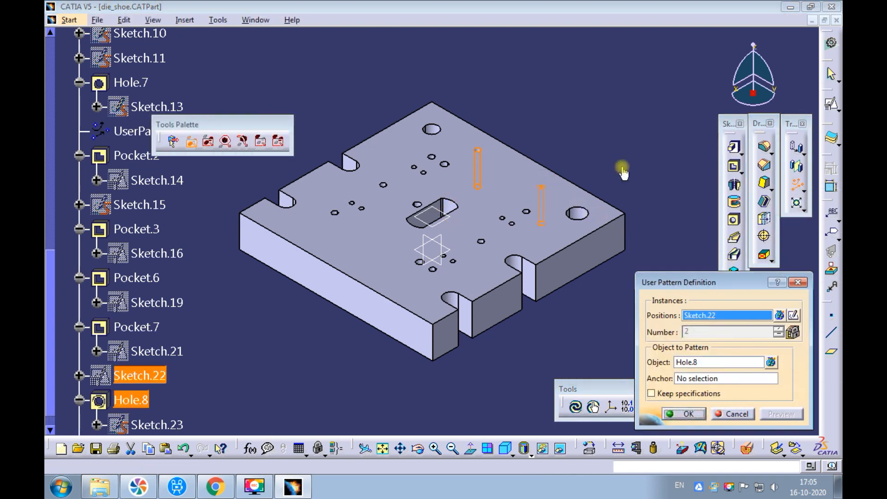
{"action": "left_click", "coordinate": [675, 414]}
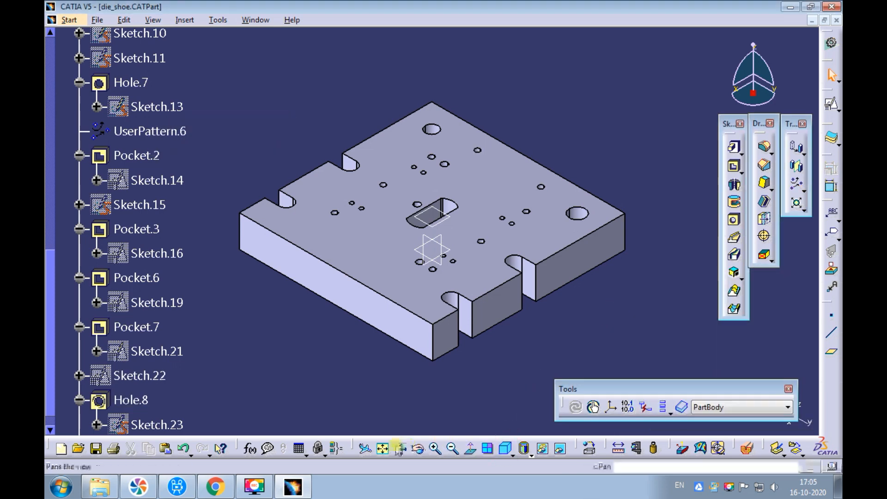
{"action": "left_click", "coordinate": [255, 28]}
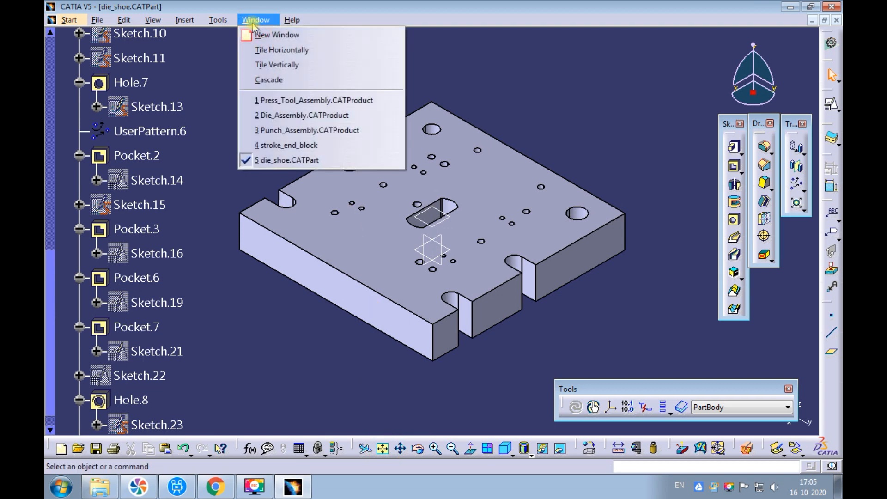
{"action": "left_click", "coordinate": [273, 116]}
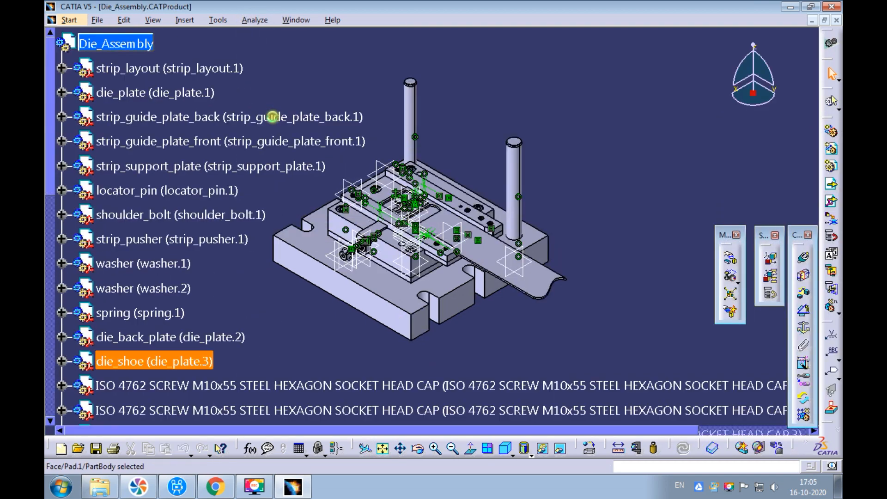
{"action": "left_click", "coordinate": [469, 110]}
{"action": "middle_click_drag", "start_coordinate": [469, 111], "coordinate": [537, 146]}
{"action": "left_click", "coordinate": [823, 185]}
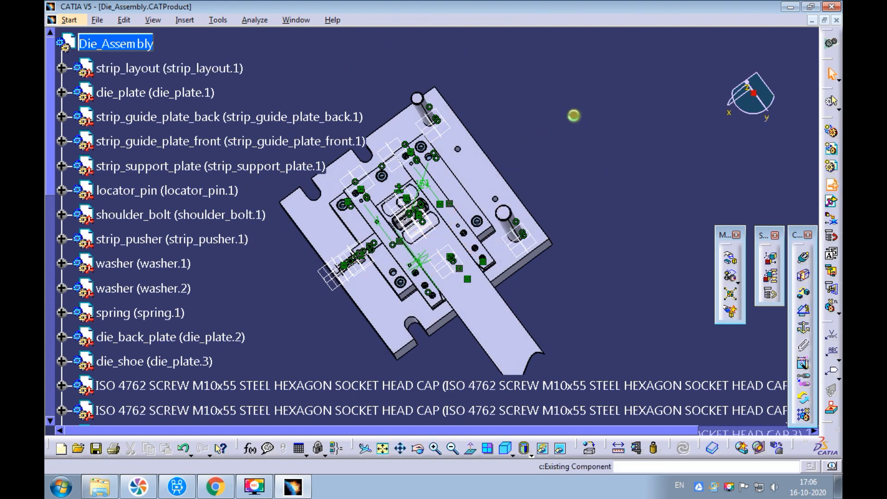
{"action": "left_click", "coordinate": [149, 45]}
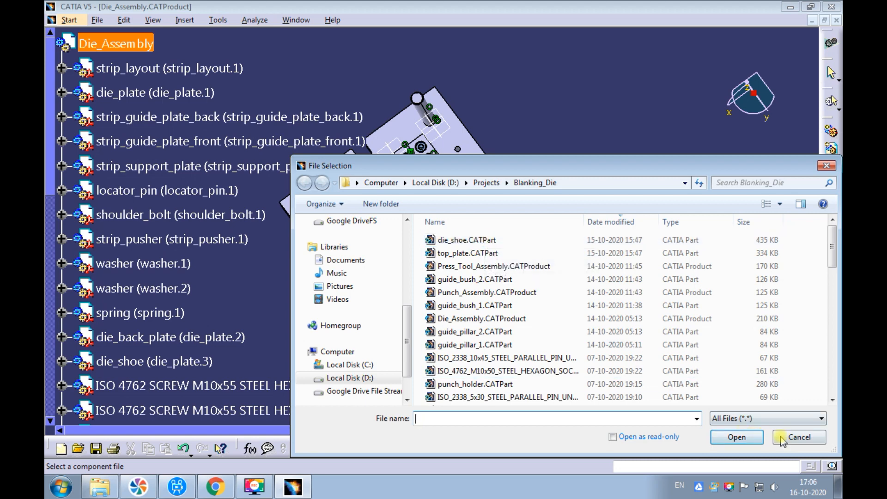
{"action": "left_click", "coordinate": [800, 437]}
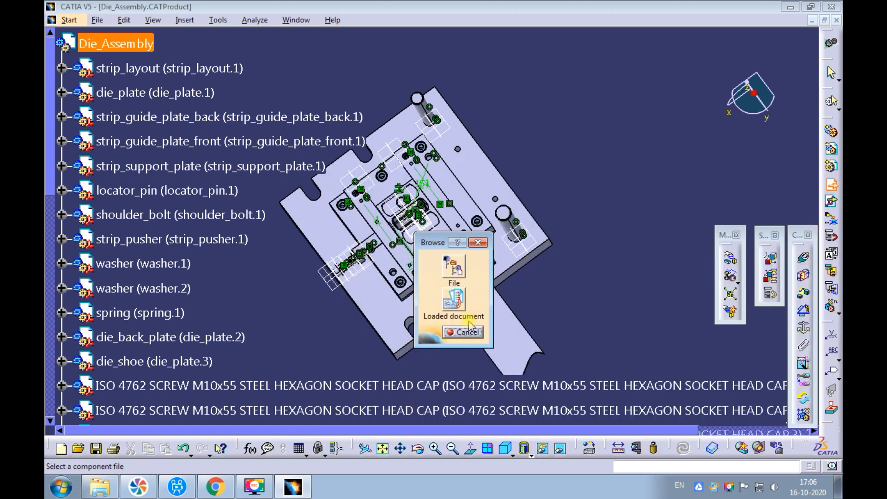
{"action": "left_click", "coordinate": [463, 332]}
Go to the stroke_end_block part and save it as stroke_end_block.CATPart in the Blanking_Die folder
{"action": "left_click", "coordinate": [298, 19]}
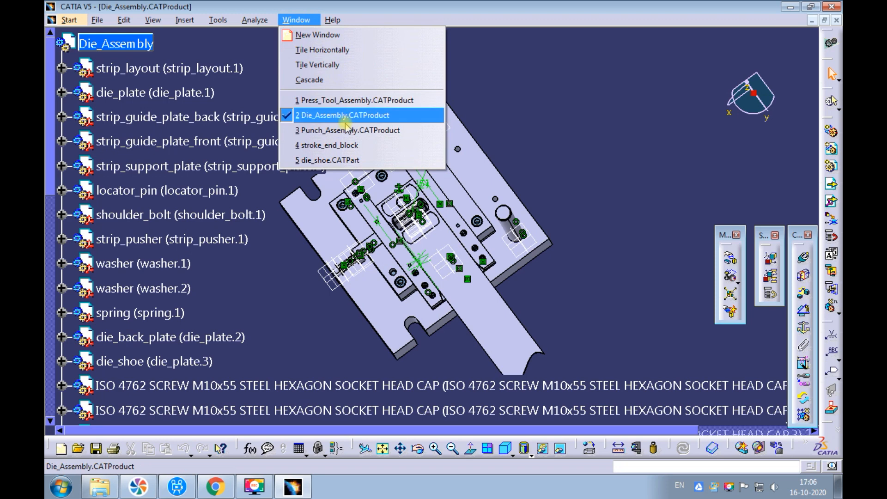
{"action": "left_click", "coordinate": [324, 145]}
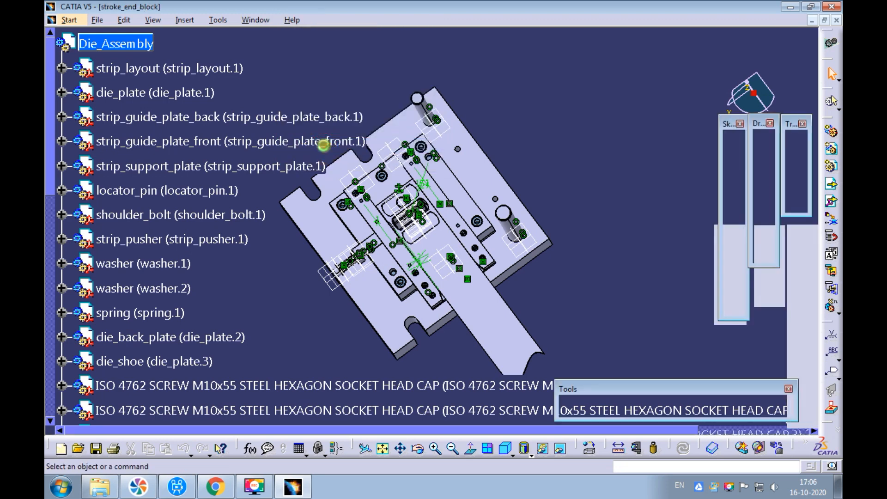
{"action": "key", "text": "ctrl+s"}
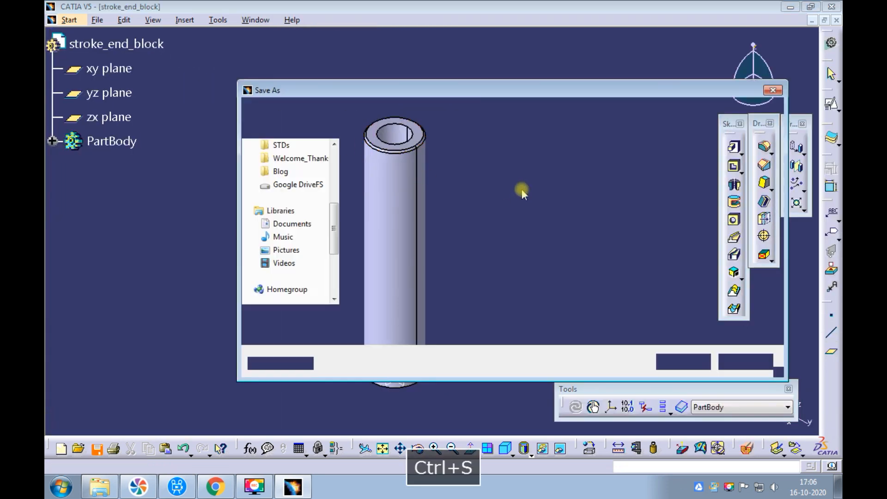
{"action": "left_click", "coordinate": [674, 364]}
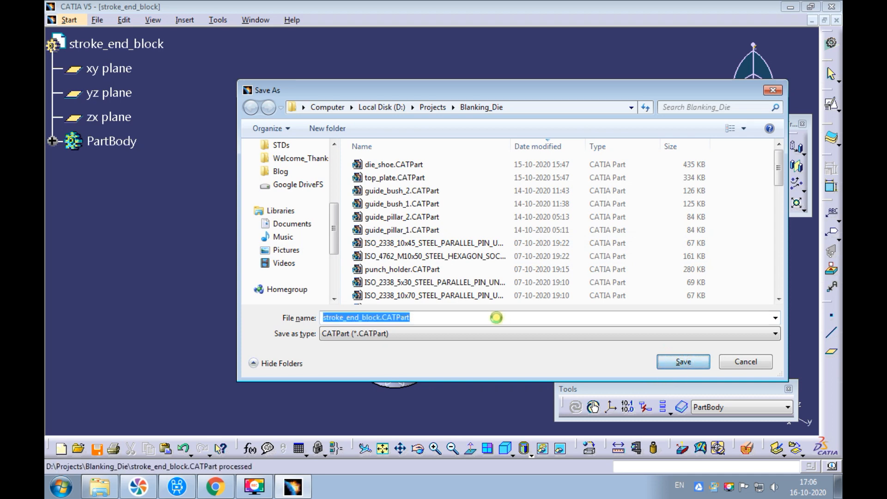
Return to Die_Assembly.CATProduct and insert stroke_end_block.CATPart as an existing component of Die_Assembly
{"action": "left_click", "coordinate": [256, 20]}
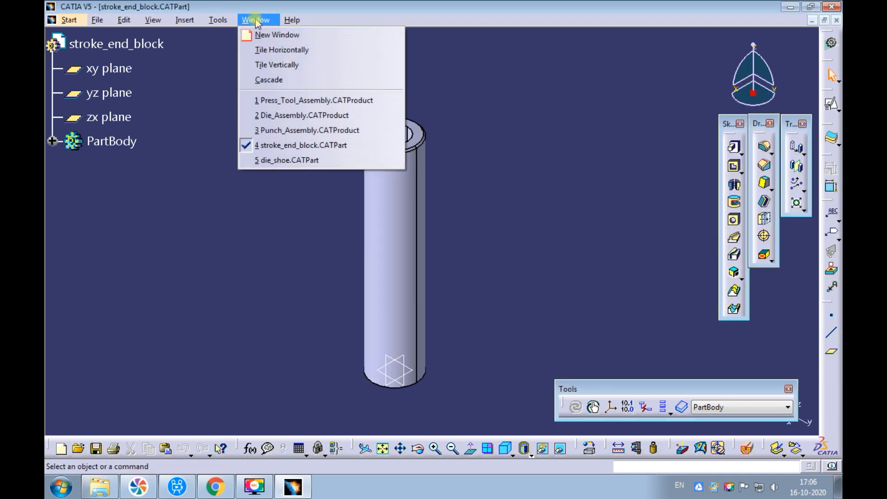
{"action": "left_click", "coordinate": [277, 113]}
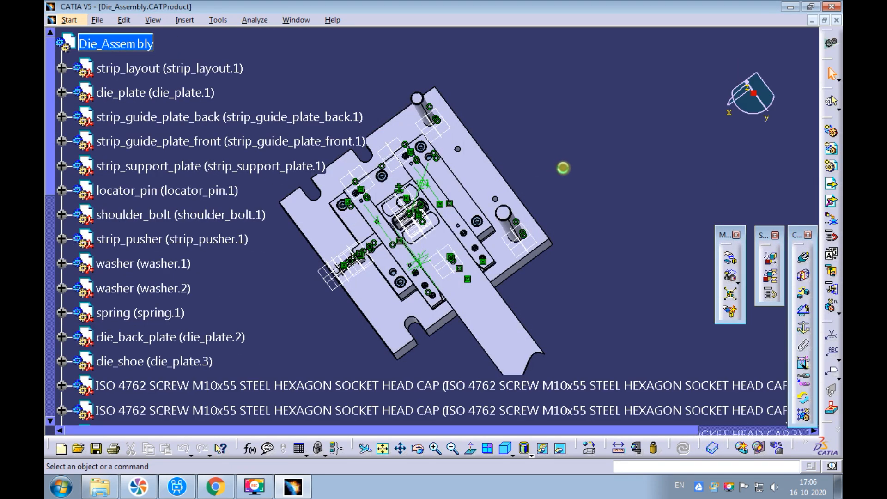
{"action": "left_click", "coordinate": [832, 184]}
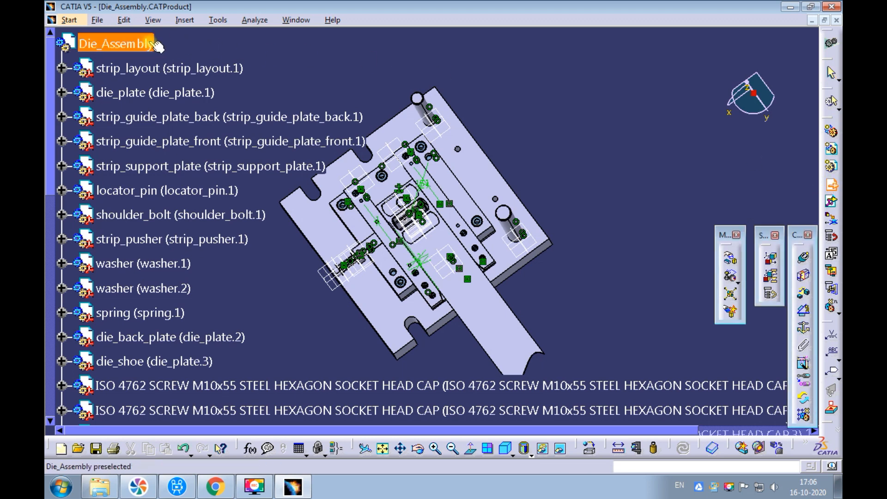
{"action": "left_click", "coordinate": [115, 44]}
{"action": "key", "text": "Return"}
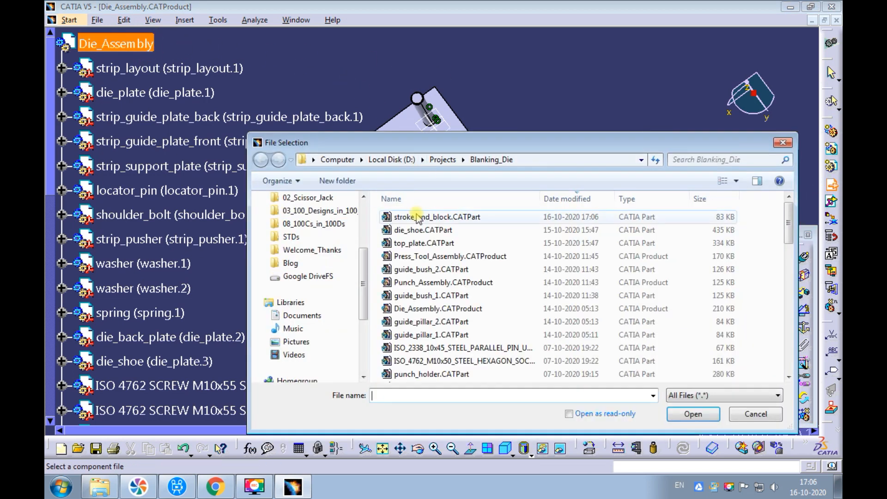
{"action": "left_click", "coordinate": [415, 213]}
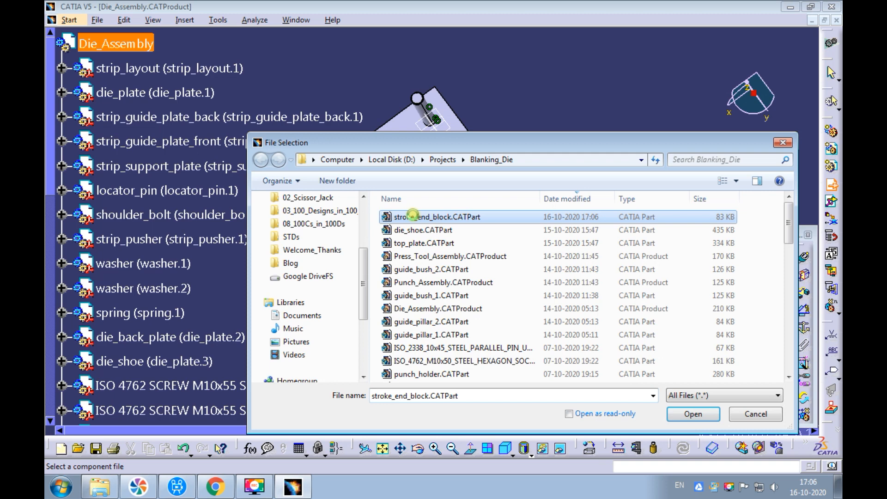
{"action": "double_click", "coordinate": [413, 215]}
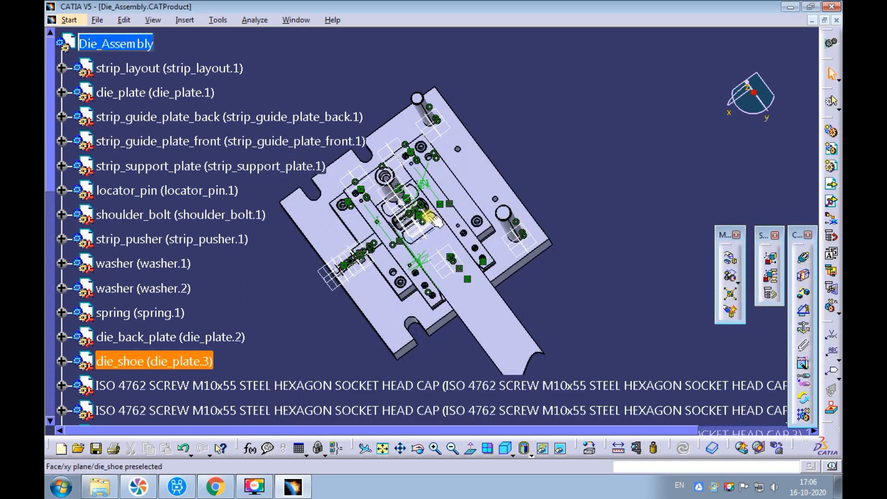
Manipulate the stroke end block away from the die's centre to a clear spot above the nearer guide pillar
{"action": "middle_click_drag", "start_coordinate": [430, 219], "coordinate": [489, 135]}
{"action": "left_click", "coordinate": [729, 257]}
{"action": "left_click_drag", "start_coordinate": [402, 185], "coordinate": [541, 180]}
{"action": "left_click", "coordinate": [634, 413]}
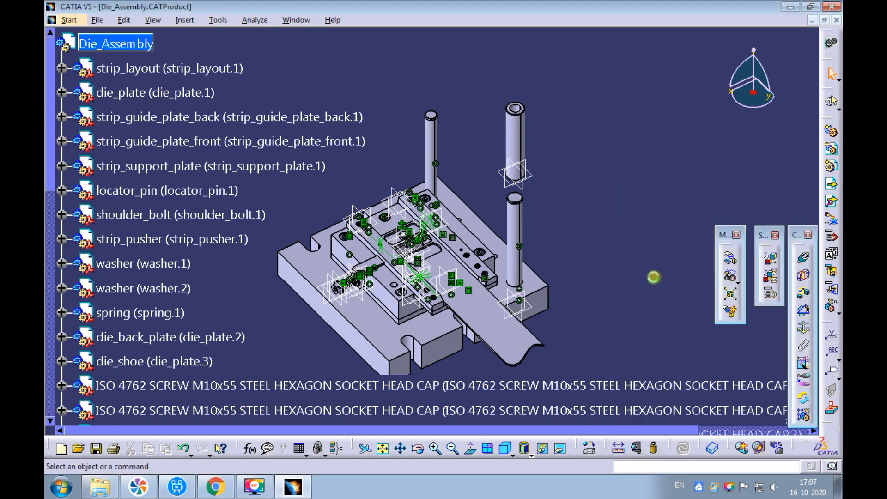
Make the stroke end block's axis coincident with the axis of the M10 threaded hole in the die shoe
{"action": "left_click", "coordinate": [804, 258]}
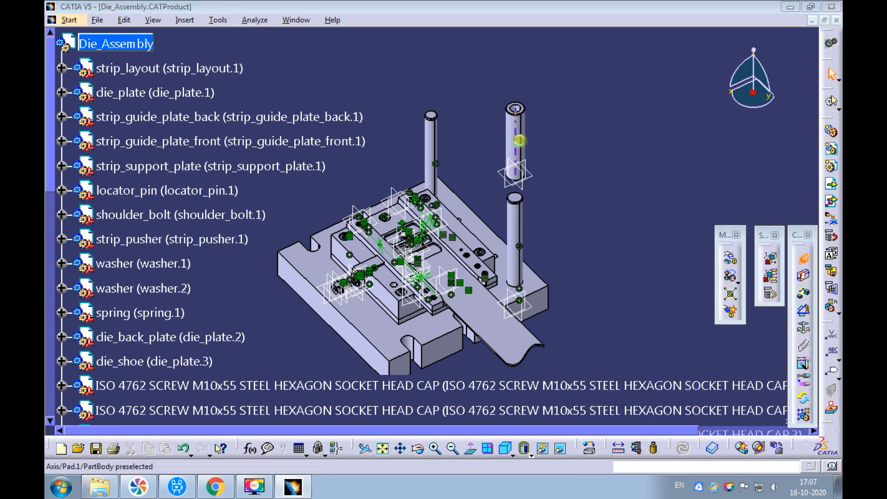
{"action": "left_click", "coordinate": [520, 140]}
{"action": "middle_click_drag", "start_coordinate": [519, 140], "coordinate": [510, 192]}
{"action": "left_click", "coordinate": [569, 162]}
Put the stroke end block's bottom face in surface contact with the die shoe's top face and update the assembly
{"action": "left_click", "coordinate": [803, 275]}
{"action": "middle_click_drag", "start_coordinate": [549, 252], "coordinate": [606, 175]}
{"action": "left_click", "coordinate": [585, 240]}
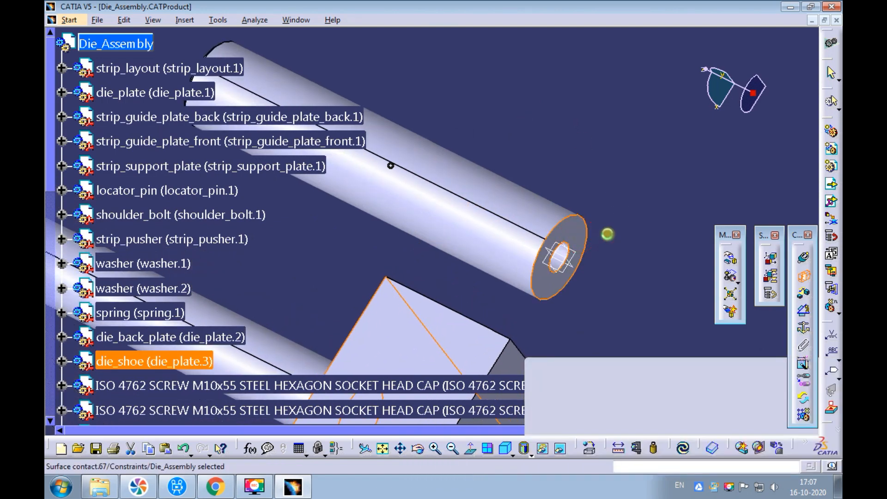
{"action": "middle_click_drag", "start_coordinate": [609, 232], "coordinate": [518, 402], "text": "ctrl"}
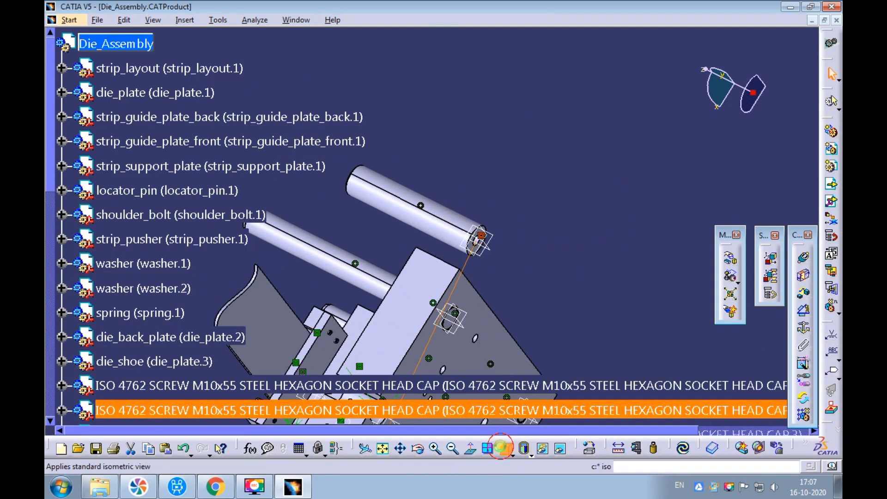
{"action": "left_click", "coordinate": [506, 448]}
{"action": "left_click", "coordinate": [383, 449]}
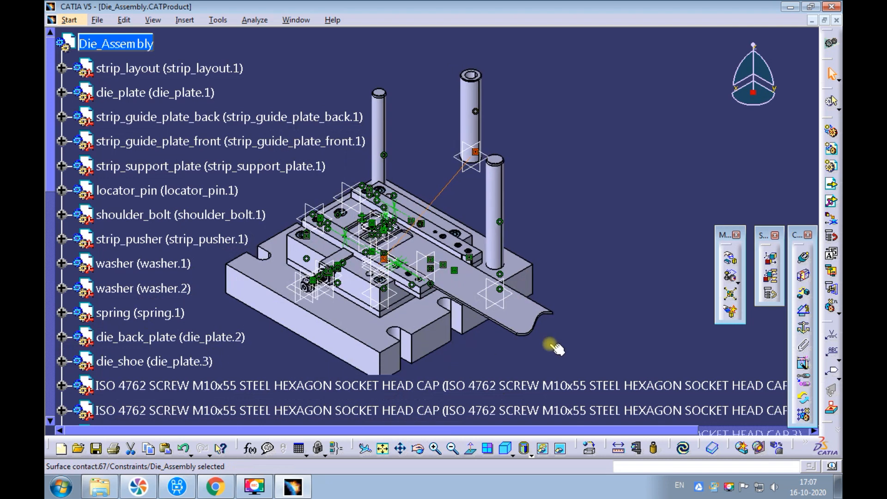
{"action": "left_click", "coordinate": [684, 448]}
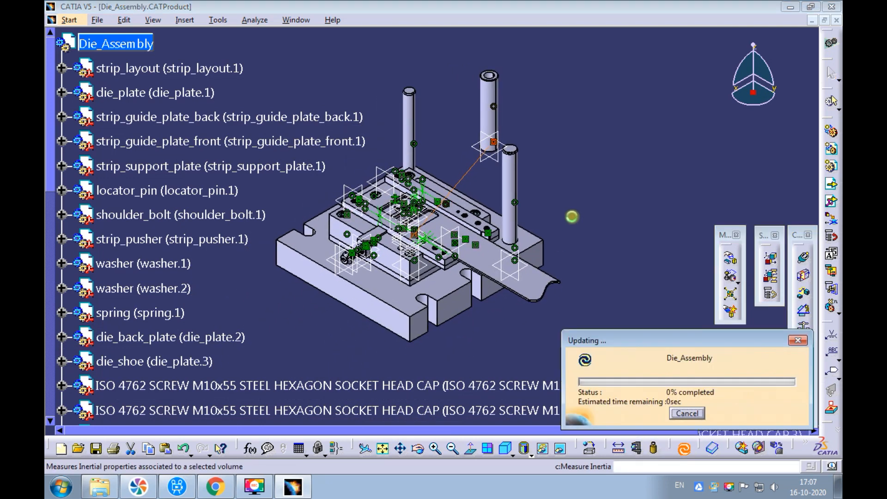
Begin instantiating a component on a pattern, with stroke_end_block as the component to instantiate
{"action": "left_click", "coordinate": [50, 409]}
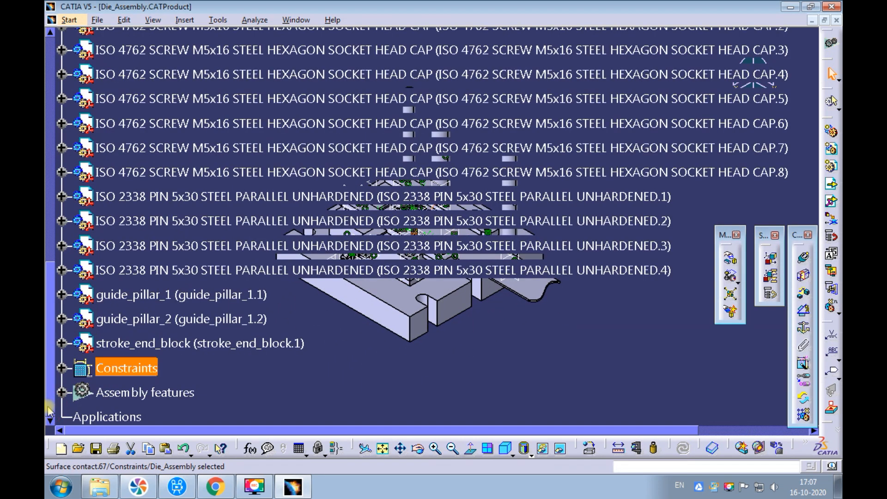
{"action": "left_click", "coordinate": [165, 347]}
{"action": "left_click", "coordinate": [802, 414]}
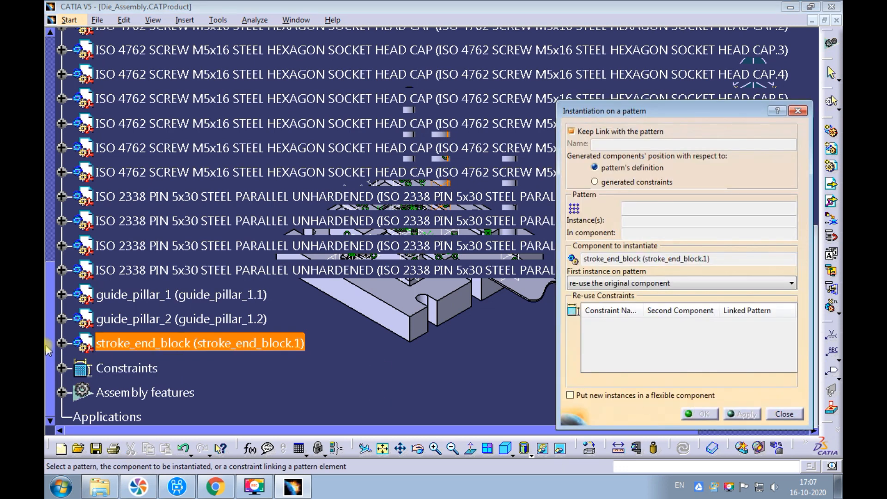
{"action": "left_click_drag", "start_coordinate": [55, 345], "coordinate": [47, 104]}
{"action": "left_click", "coordinate": [61, 93]}
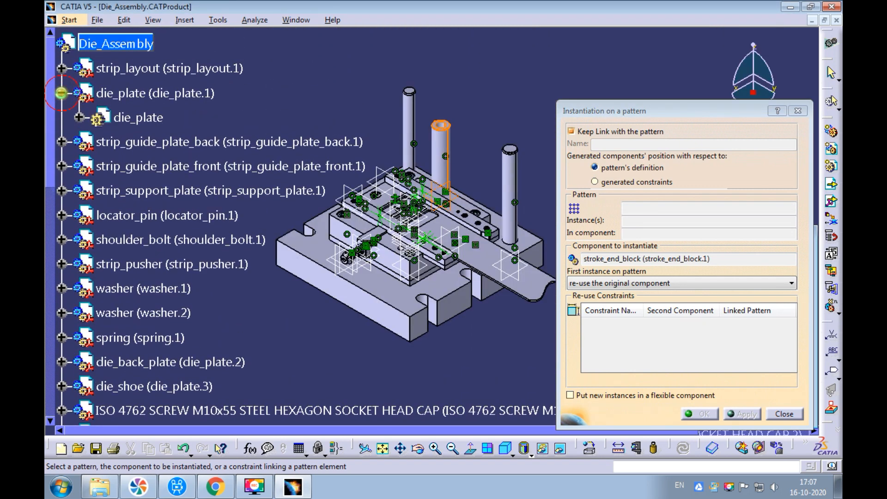
{"action": "left_click", "coordinate": [79, 117]}
{"action": "left_click", "coordinate": [95, 216]}
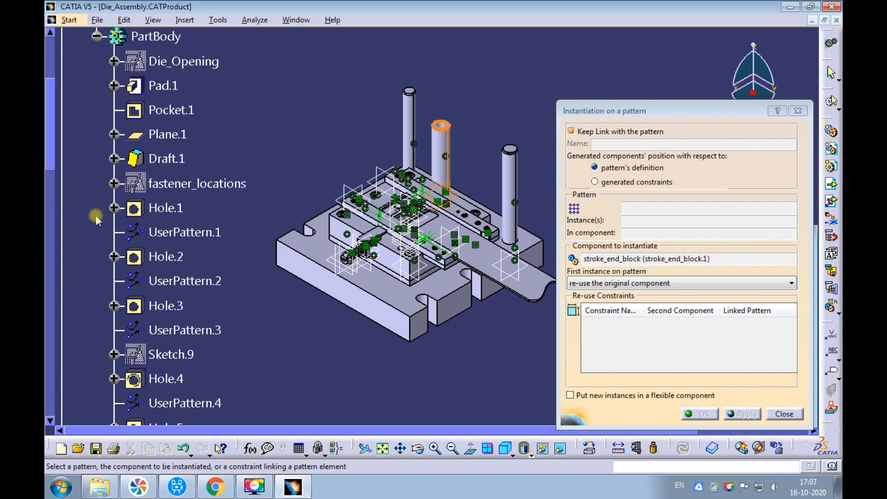
{"action": "scroll", "coordinate": [199, 329], "scroll_direction": "down", "scroll_amount": 3}
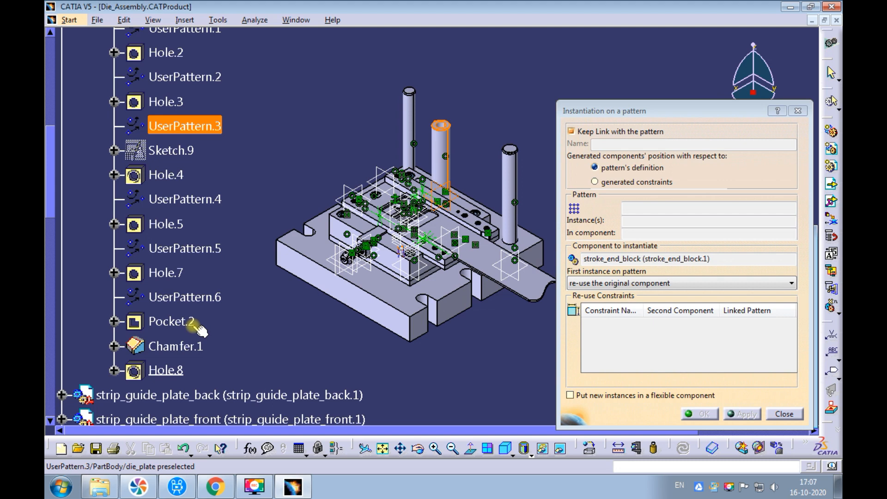
{"action": "left_click_drag", "start_coordinate": [51, 164], "coordinate": [52, 75]}
{"action": "left_click", "coordinate": [81, 98]}
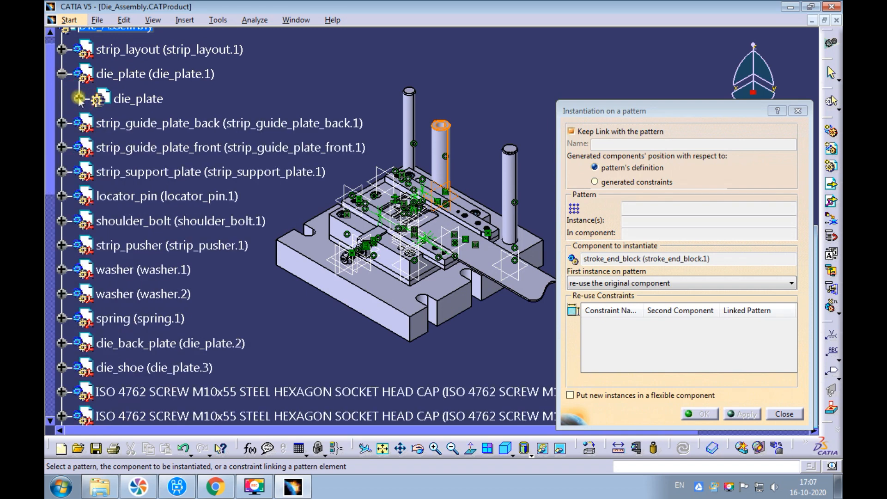
{"action": "left_click", "coordinate": [57, 75]}
Instantiate the stroke end block on die_shoe's UserPattern.7, re-using the original component as the first instance
{"action": "mouse_move", "coordinate": [49, 90]}
{"action": "left_mouse_down"}
{"action": "mouse_move", "coordinate": [49, 80]}
{"action": "mouse_move", "coordinate": [50, 98]}
{"action": "left_mouse_up"}
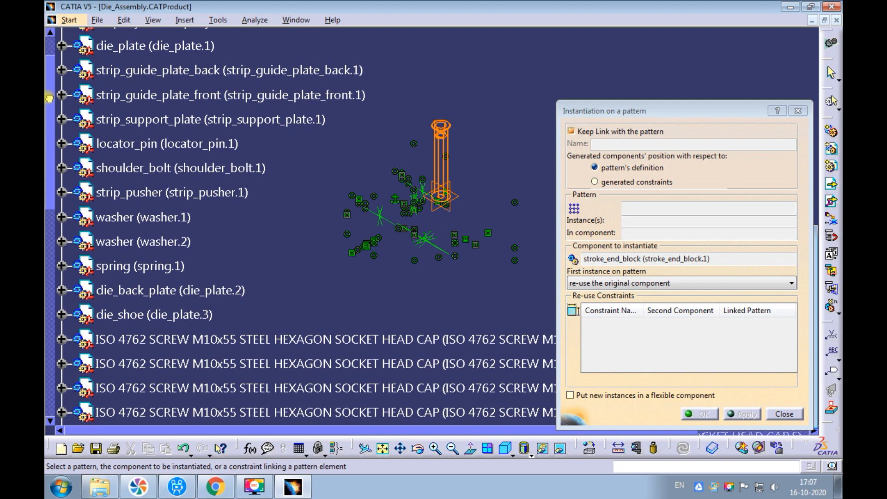
{"action": "left_click", "coordinate": [62, 305]}
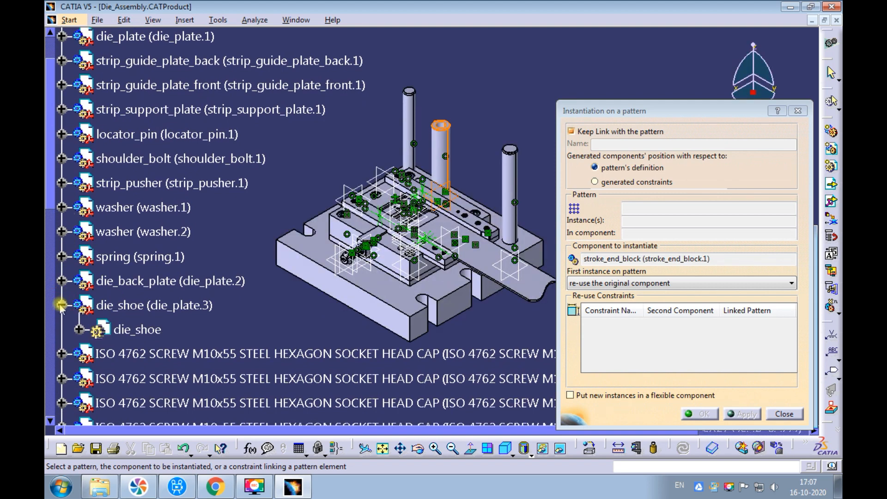
{"action": "left_click", "coordinate": [81, 329]}
{"action": "scroll", "coordinate": [185, 277], "scroll_direction": "down", "scroll_amount": 1}
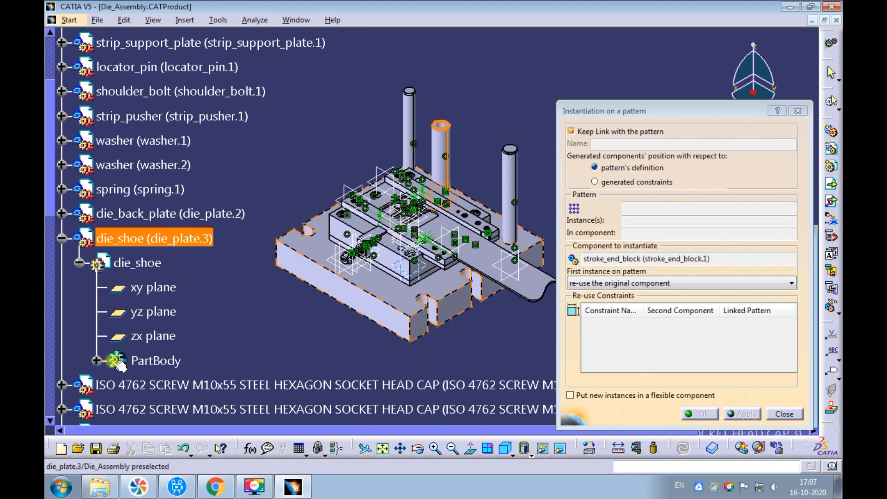
{"action": "left_click", "coordinate": [96, 361]}
{"action": "scroll", "coordinate": [147, 300], "scroll_direction": "down", "scroll_amount": 3}
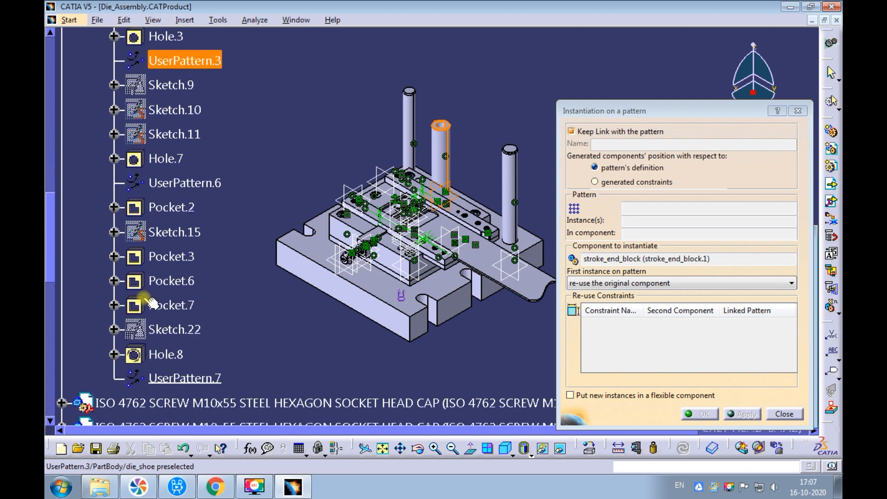
{"action": "left_click", "coordinate": [188, 380]}
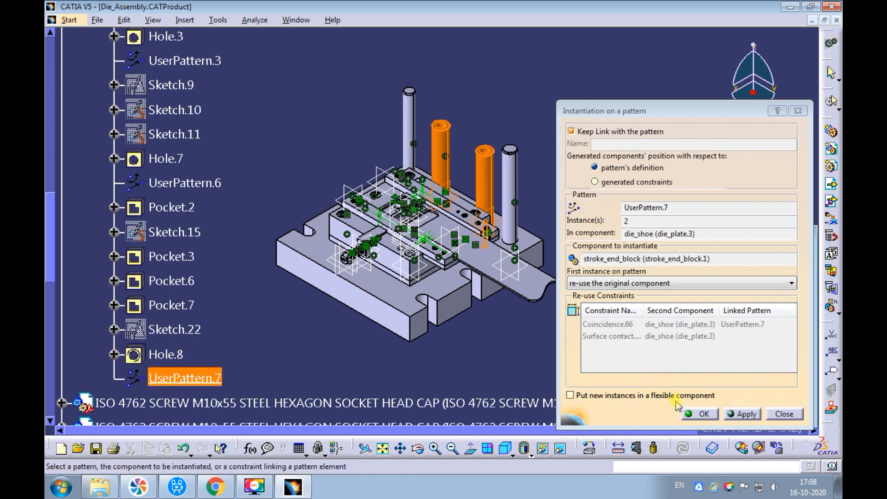
{"action": "left_click", "coordinate": [699, 413]}
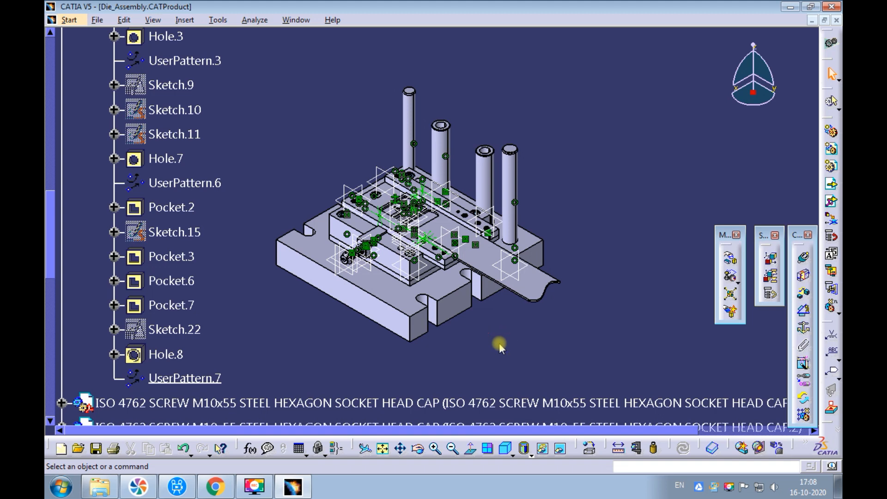
Insert an ISO 4762 M10x100 steel hexagon socket head cap screw from the standard parts catalog
{"action": "left_click", "coordinate": [714, 448]}
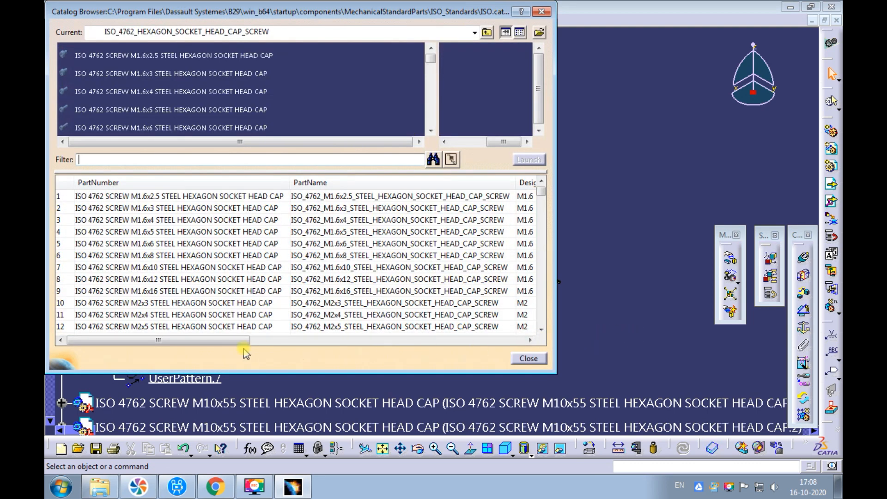
{"action": "left_click_drag", "start_coordinate": [244, 344], "coordinate": [354, 354]}
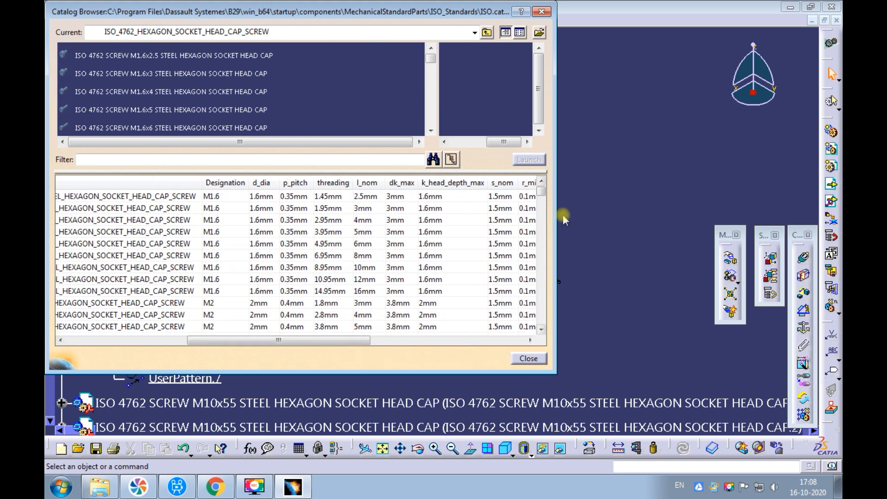
{"action": "left_click_drag", "start_coordinate": [545, 196], "coordinate": [548, 238]}
{"action": "left_click", "coordinate": [209, 328]}
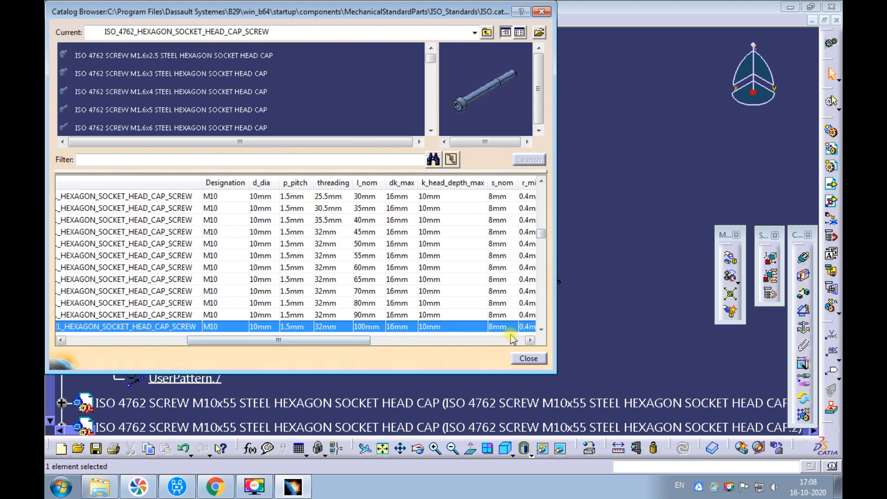
{"action": "left_click", "coordinate": [541, 329]}
{"action": "left_click", "coordinate": [541, 329]}
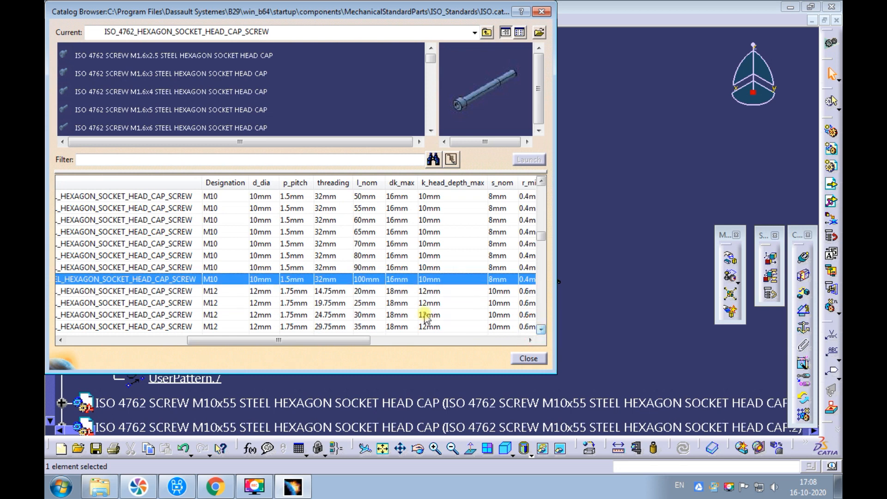
{"action": "double_click", "coordinate": [344, 279]}
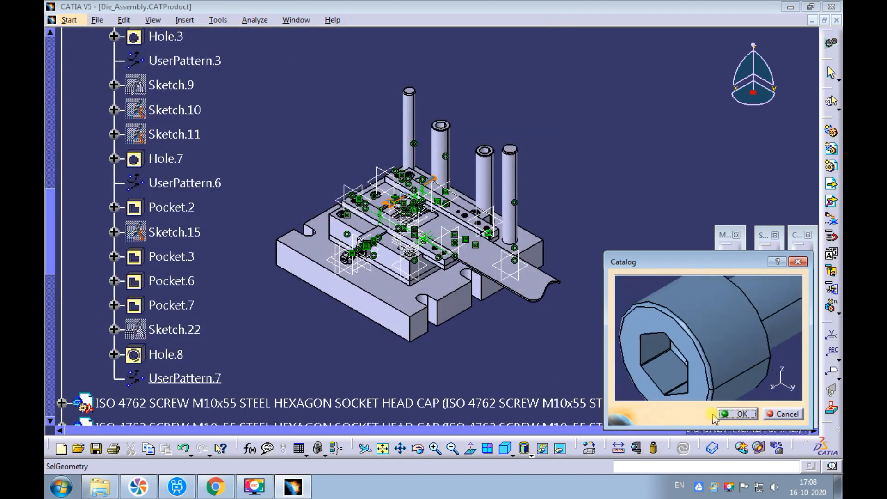
{"action": "left_click", "coordinate": [726, 413]}
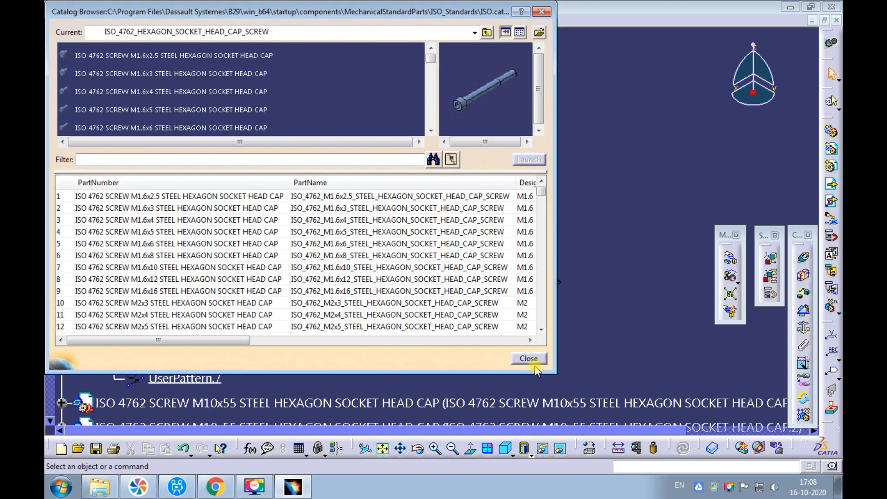
{"action": "left_click", "coordinate": [531, 359]}
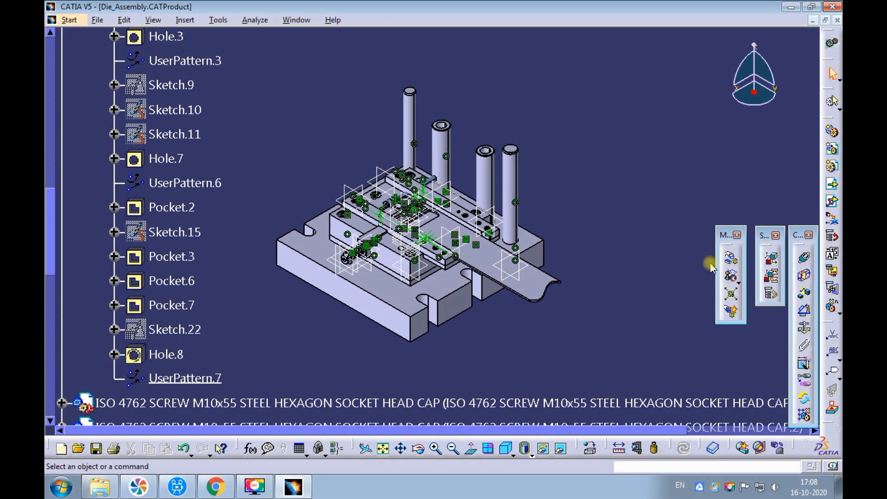
Manipulate the M10x100 screw out of the die to a clear spot behind the stroke end blocks
{"action": "left_click", "coordinate": [731, 258]}
{"action": "middle_click_drag", "start_coordinate": [422, 172], "coordinate": [436, 114], "text": "ctrl"}
{"action": "left_click_drag", "start_coordinate": [432, 128], "coordinate": [647, 98]}
{"action": "middle_click_drag", "start_coordinate": [626, 113], "coordinate": [567, 230]}
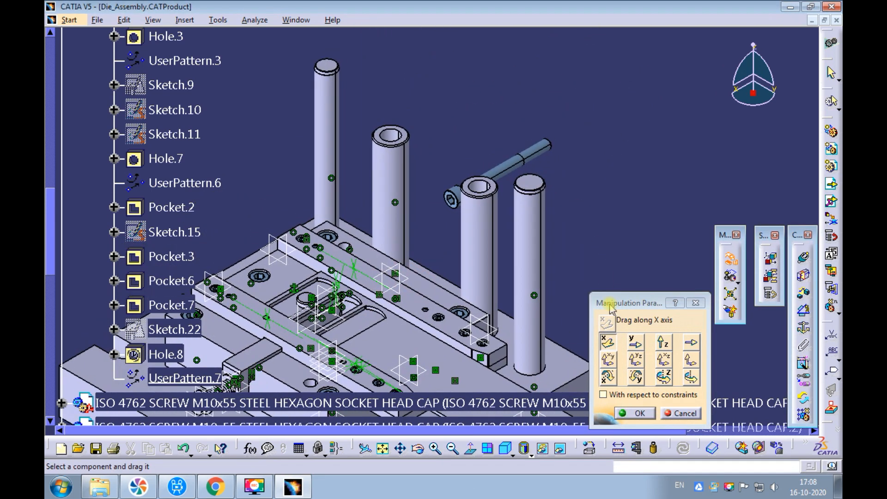
{"action": "left_click", "coordinate": [665, 413]}
Make the M10x100 screw's axis coincident with the bore axis of the original stroke end block
{"action": "left_click", "coordinate": [804, 258]}
{"action": "left_click", "coordinate": [521, 175]}
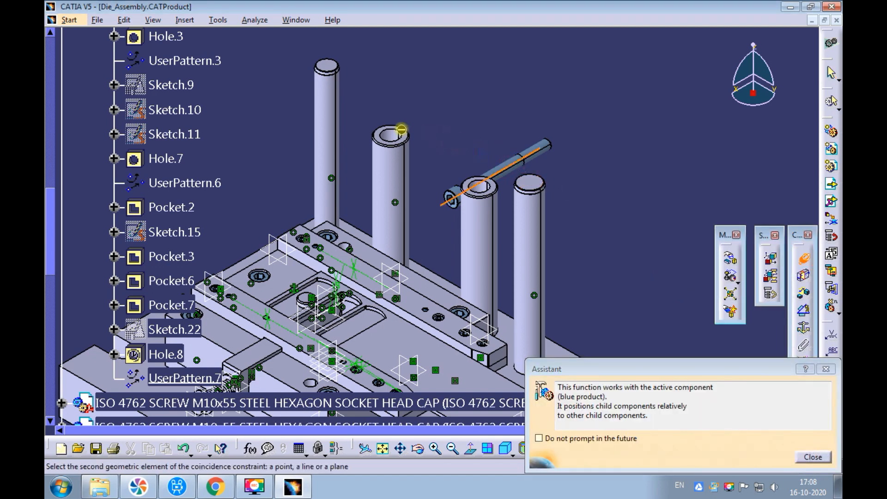
{"action": "left_click", "coordinate": [395, 139]}
{"action": "middle_click_drag", "start_coordinate": [447, 107], "coordinate": [487, 148]}
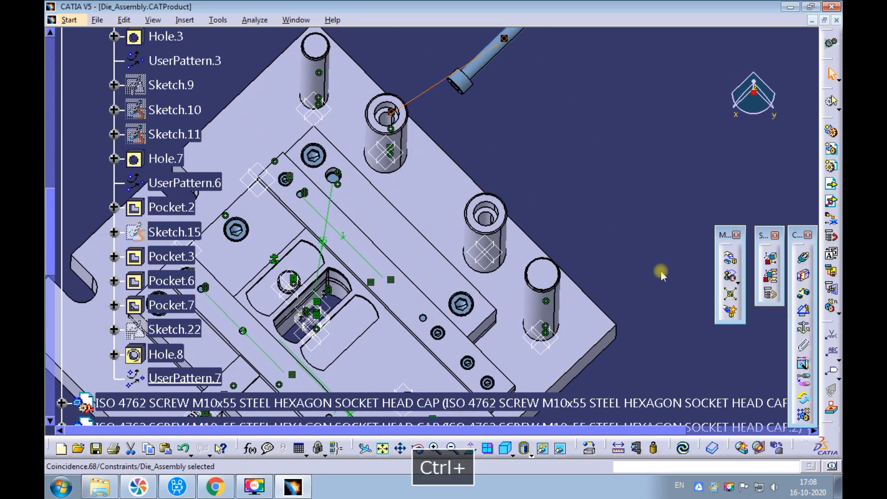
{"action": "left_click", "coordinate": [800, 277]}
{"action": "middle_click_drag", "start_coordinate": [508, 157], "coordinate": [433, 179]}
{"action": "middle_click_drag", "start_coordinate": [434, 179], "coordinate": [565, 158], "text": "ctrl"}
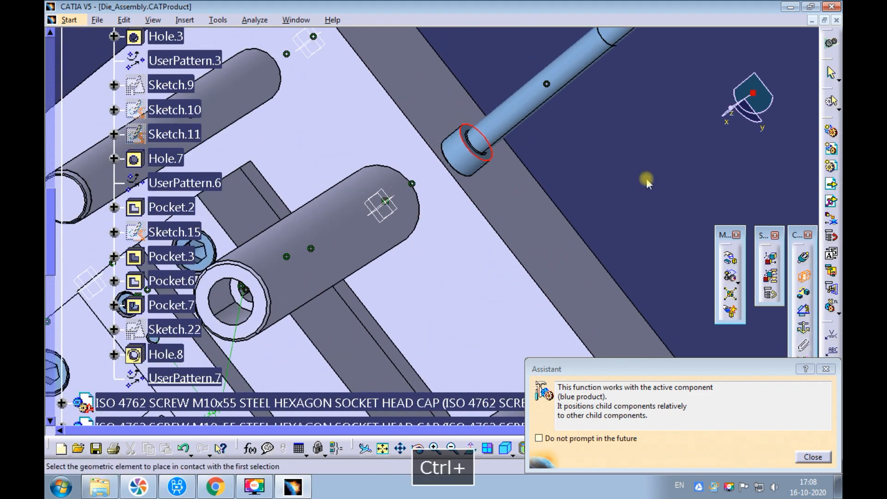
{"action": "key", "text": "Escape"}
Put the underside of the M10x100 screw's head in contact with the stroke end block's counterbore floor and update the assembly
{"action": "left_click", "coordinate": [799, 275]}
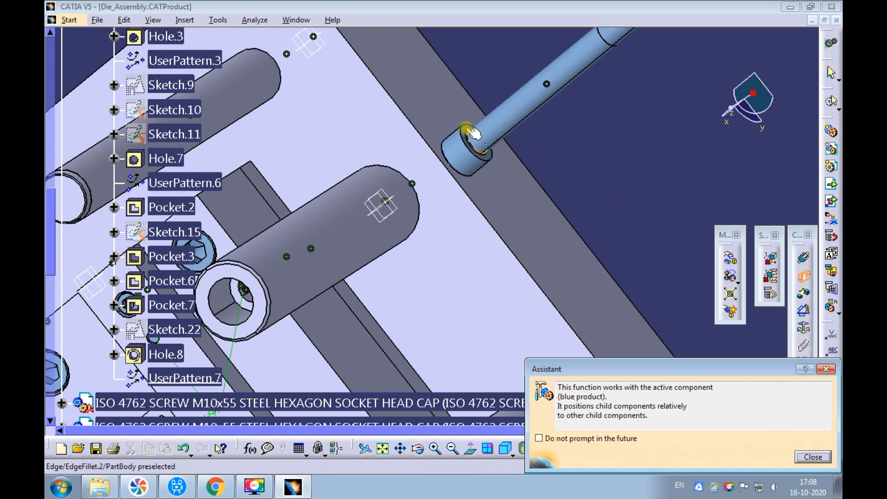
{"action": "middle_click_drag", "start_coordinate": [474, 134], "coordinate": [480, 184], "text": "ctrl"}
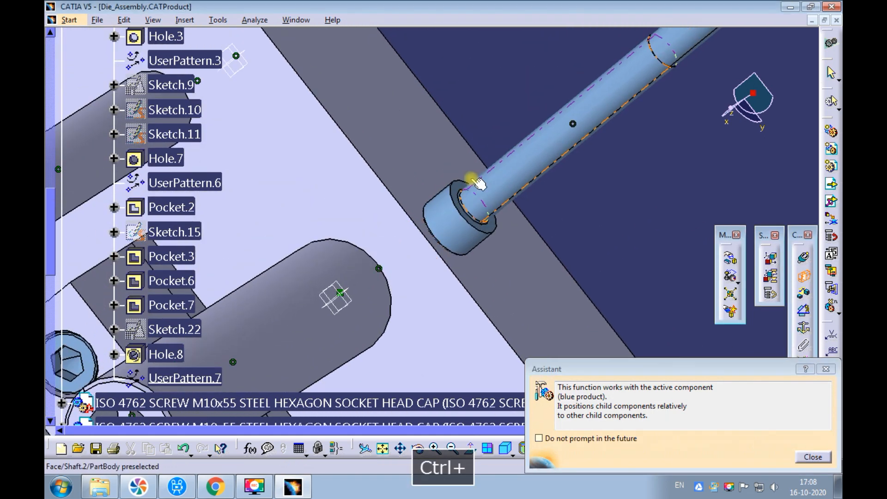
{"action": "left_click", "coordinate": [466, 192]}
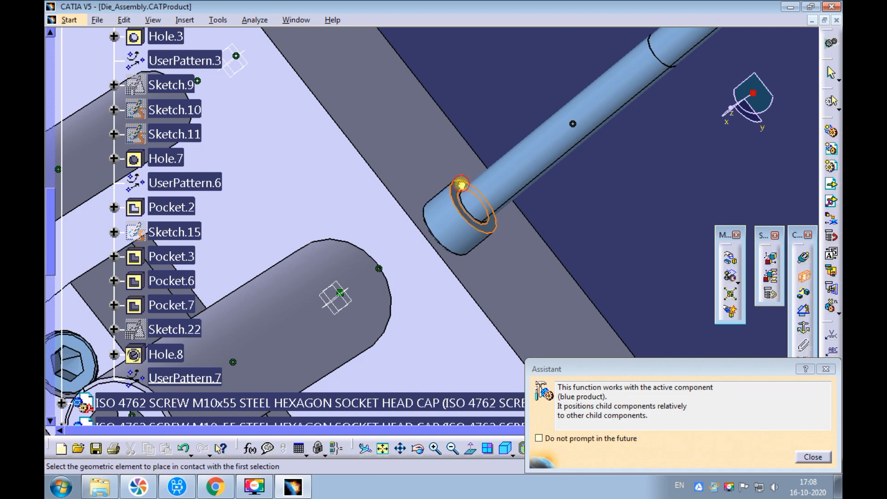
{"action": "middle_click_drag", "start_coordinate": [456, 130], "coordinate": [388, 204], "text": "ctrl"}
{"action": "middle_click_drag", "start_coordinate": [337, 286], "coordinate": [335, 199], "text": "ctrl"}
{"action": "middle_click_drag", "start_coordinate": [284, 253], "coordinate": [416, 198]}
{"action": "middle_click_drag", "start_coordinate": [329, 249], "coordinate": [339, 215], "text": "ctrl"}
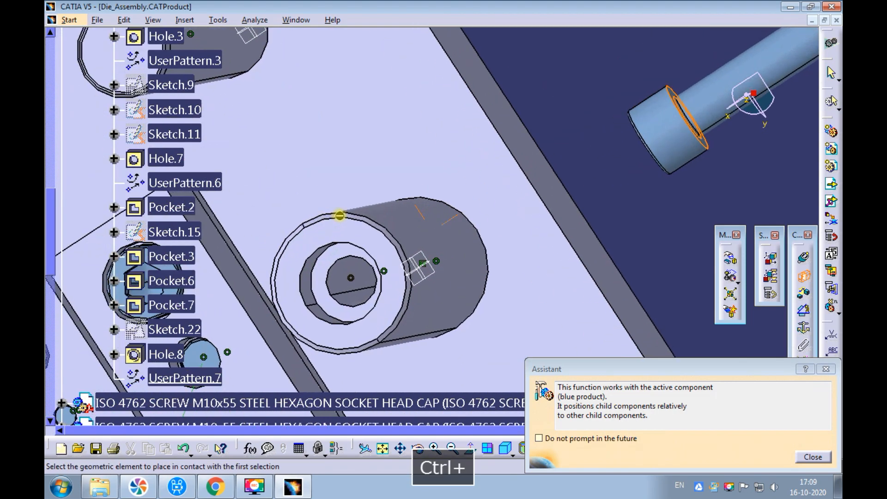
{"action": "left_click", "coordinate": [337, 252]}
{"action": "middle_click_drag", "start_coordinate": [439, 185], "coordinate": [435, 232], "text": "ctrl"}
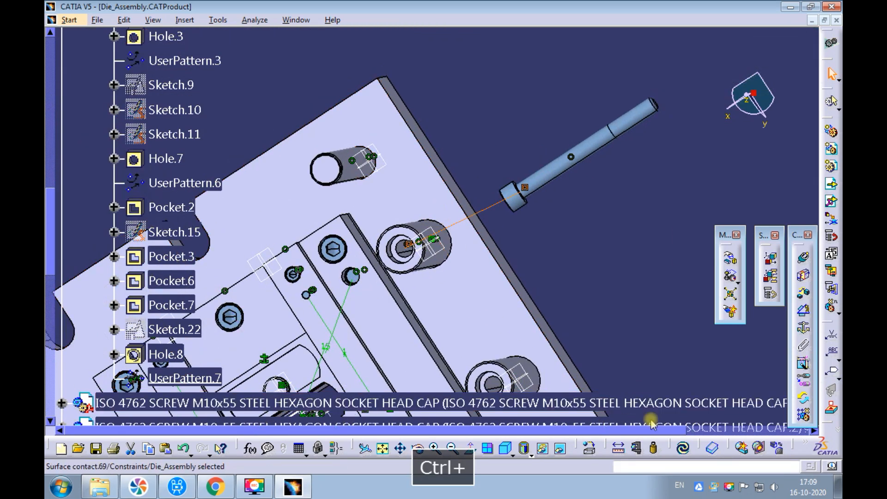
{"action": "left_click", "coordinate": [684, 448]}
Copy the M10x100 screw and paste a second instance into Die_Assembly
{"action": "middle_click_drag", "start_coordinate": [534, 246], "coordinate": [560, 170]}
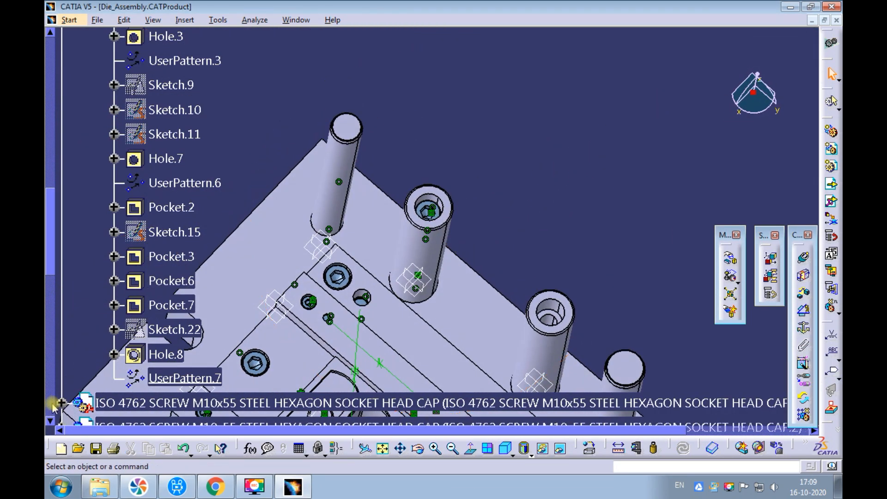
{"action": "left_click", "coordinate": [52, 409]}
{"action": "right_click", "coordinate": [103, 345]}
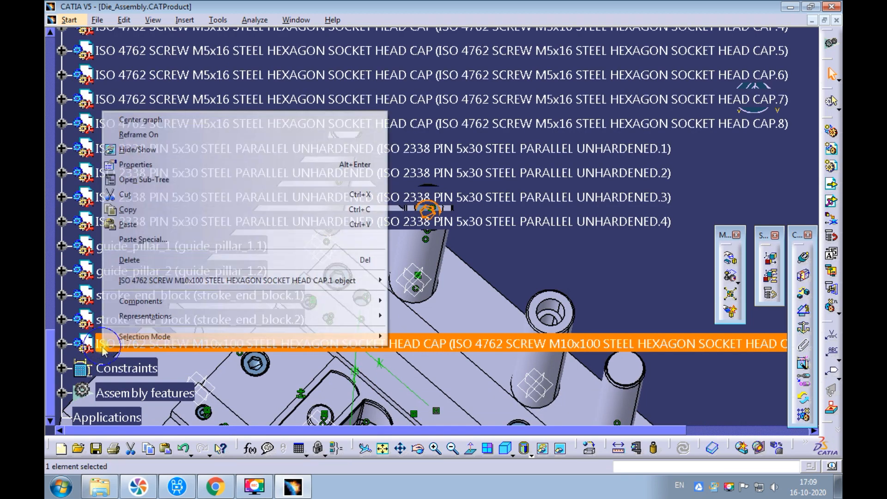
{"action": "left_click", "coordinate": [127, 210]}
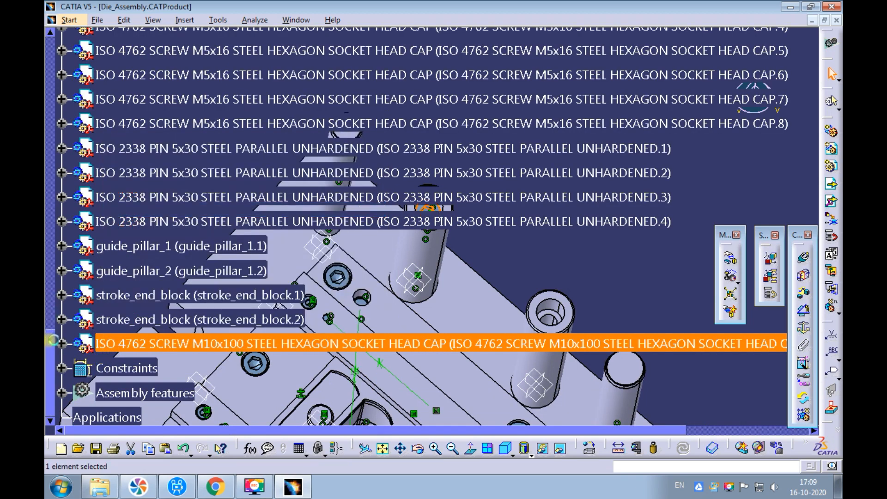
{"action": "left_click_drag", "start_coordinate": [51, 348], "coordinate": [63, 46]}
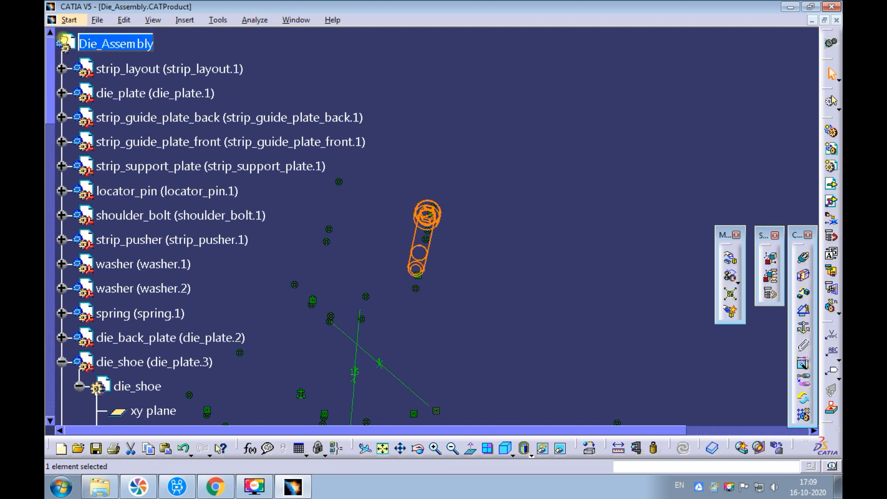
{"action": "right_click", "coordinate": [117, 43]}
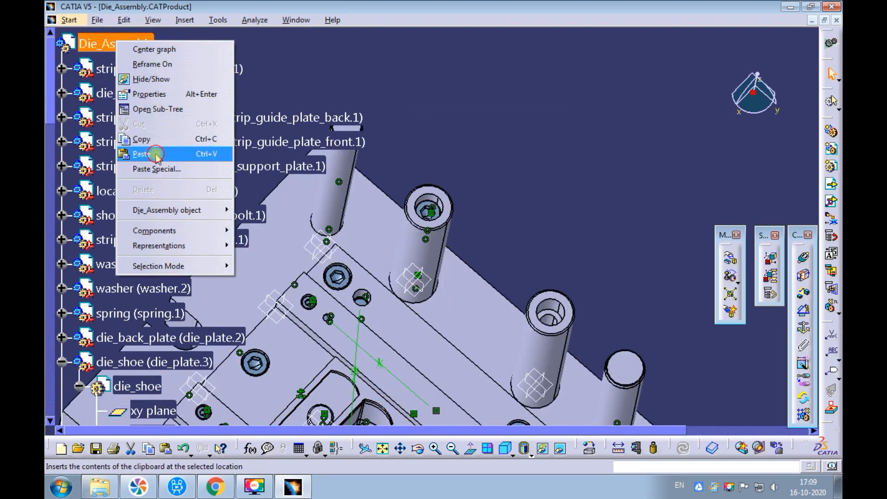
{"action": "left_click", "coordinate": [155, 155]}
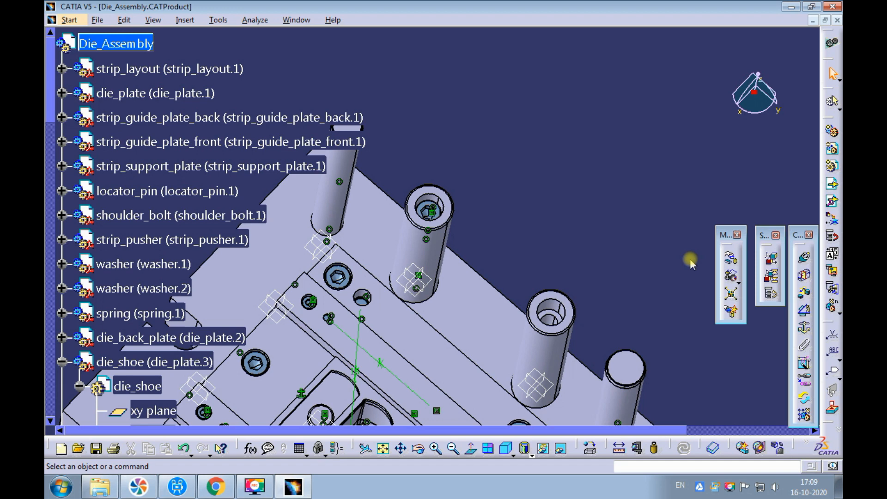
Manipulate an M10x100 screw instance along the X axis out of the original stroke end block's bore
{"action": "left_click", "coordinate": [731, 258]}
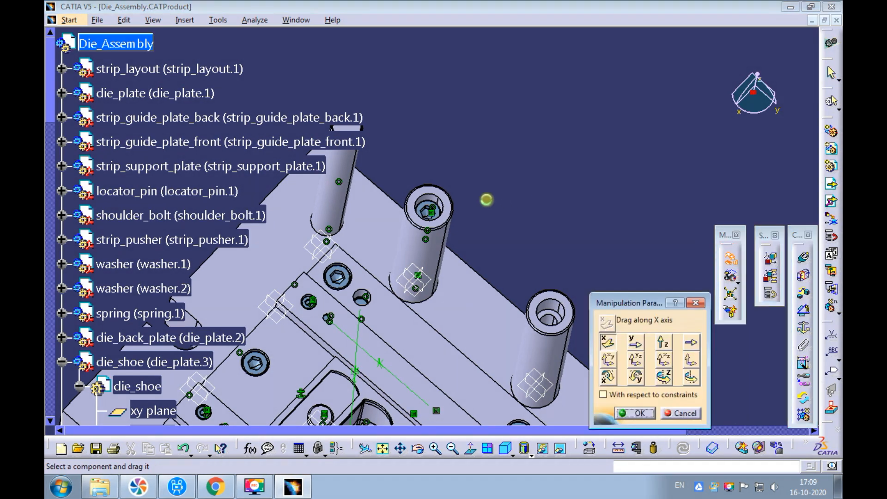
{"action": "left_click_drag", "start_coordinate": [435, 209], "coordinate": [560, 128]}
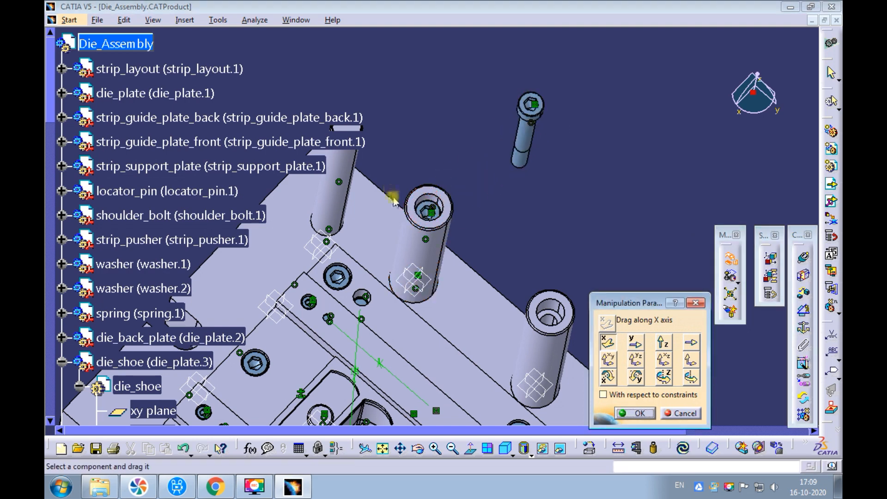
{"action": "left_click_drag", "start_coordinate": [424, 204], "coordinate": [473, 167]}
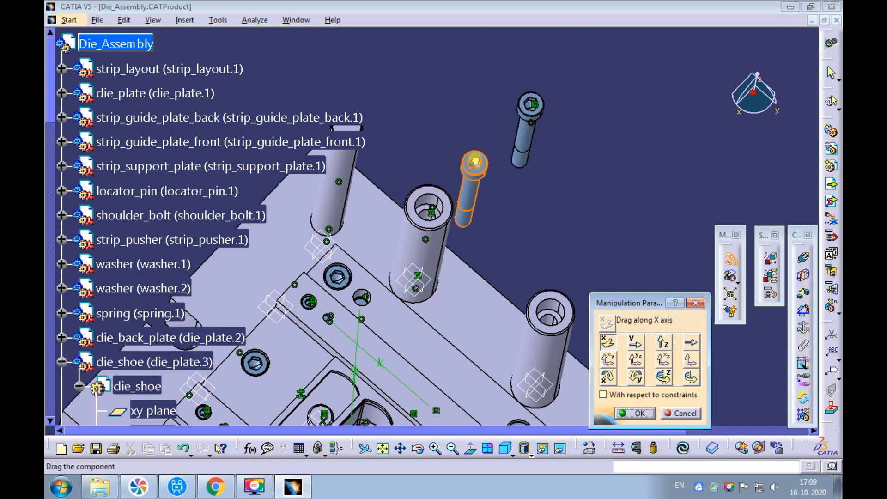
{"action": "left_click", "coordinate": [647, 413]}
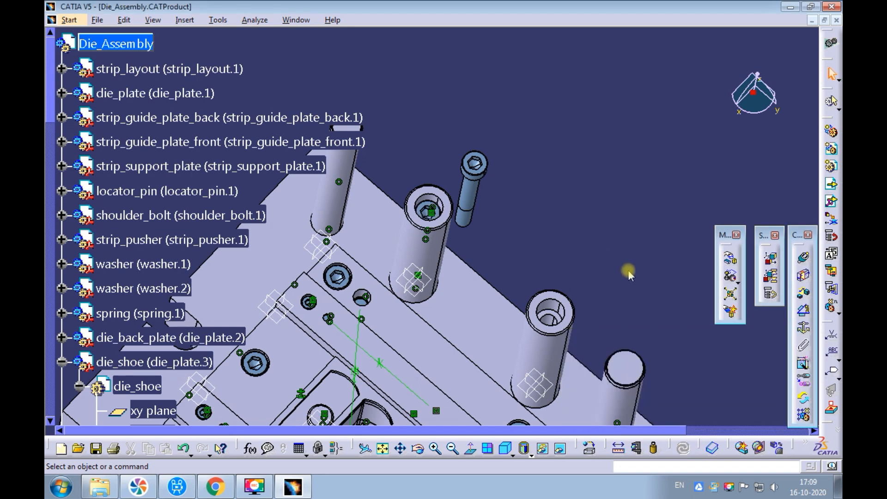
Make the displaced M10x100 screw's axis coincident with the bore axis of the second stroke end block
{"action": "middle_click_drag", "start_coordinate": [624, 268], "coordinate": [555, 206]}
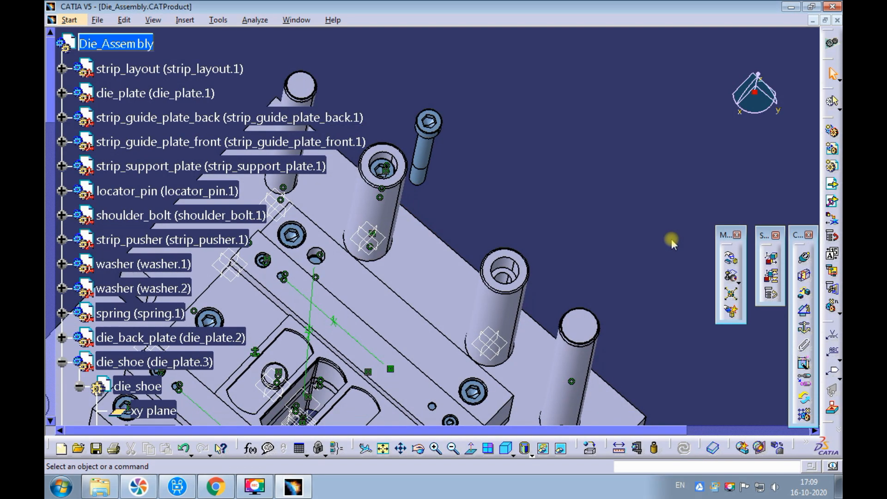
{"action": "left_click", "coordinate": [805, 258]}
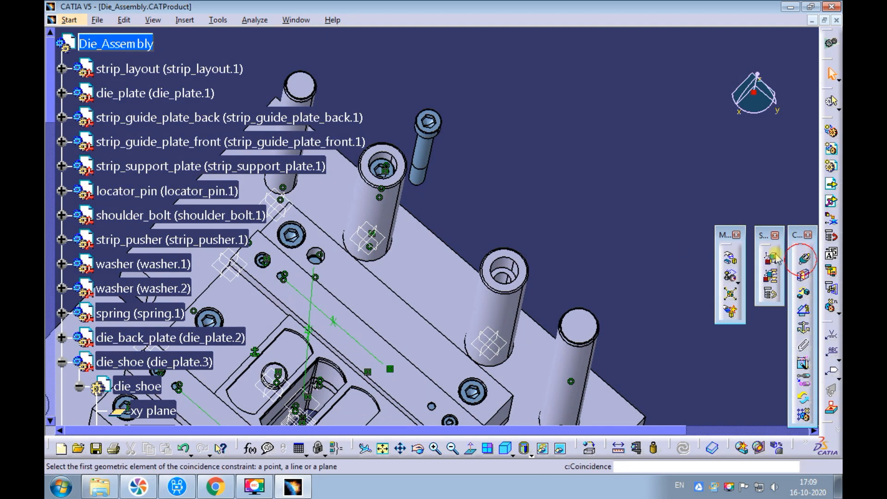
{"action": "left_click", "coordinate": [427, 170]}
{"action": "middle_click_drag", "start_coordinate": [427, 170], "coordinate": [548, 282], "text": "ctrl"}
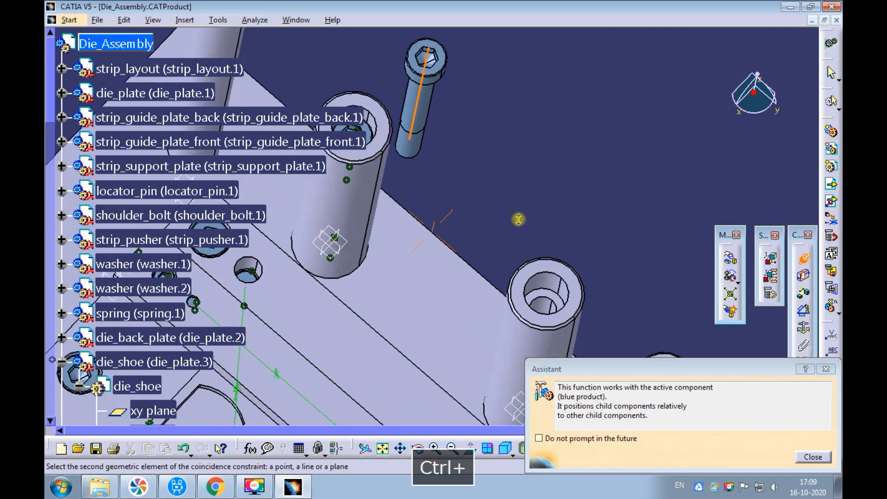
{"action": "left_click", "coordinate": [551, 285]}
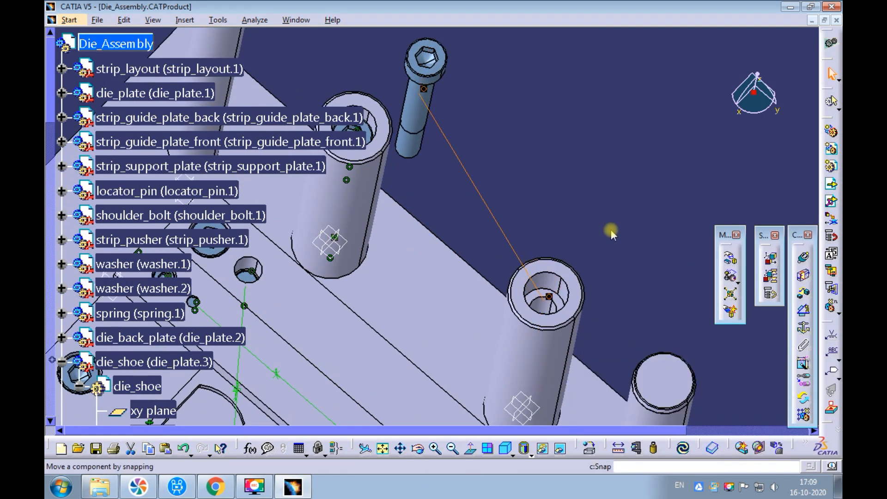
Put the second stroke end block's counterbore floor in contact with the underside of the screw's head and update the assembly
{"action": "left_click", "coordinate": [804, 276]}
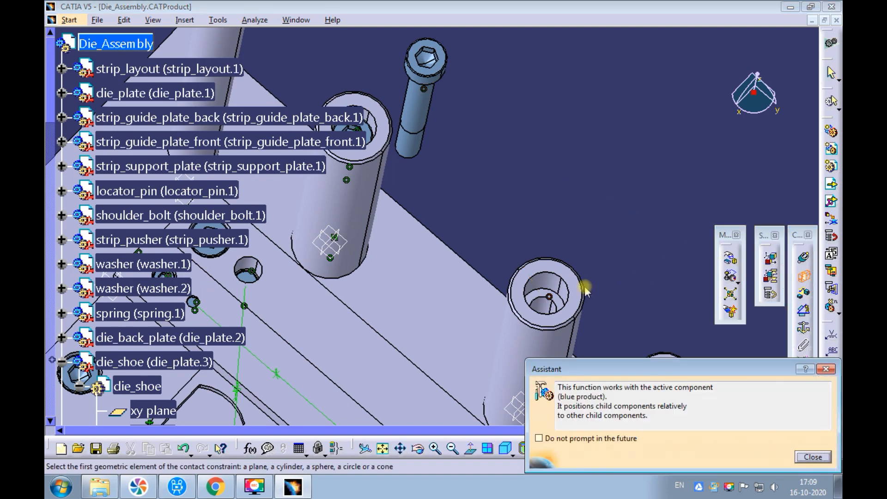
{"action": "left_click", "coordinate": [545, 296]}
{"action": "middle_click_drag", "start_coordinate": [509, 135], "coordinate": [187, 249], "text": "ctrl"}
{"action": "middle_click_drag", "start_coordinate": [367, 141], "coordinate": [510, 48], "text": "ctrl"}
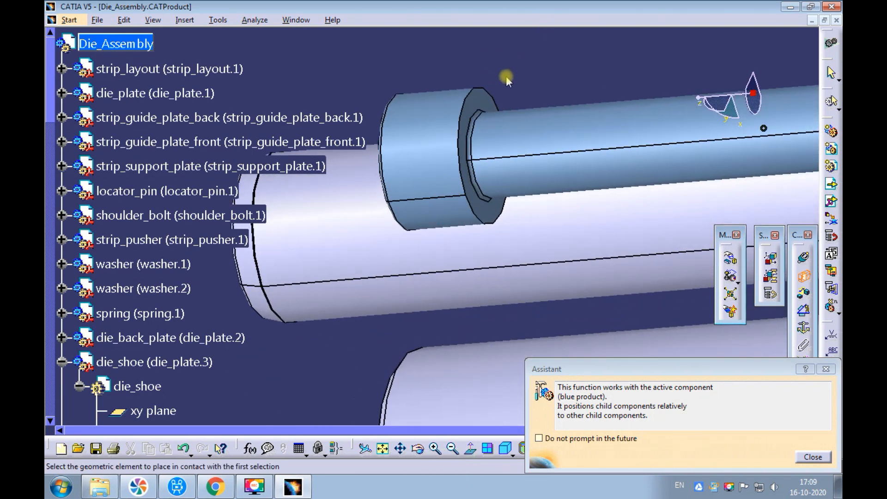
{"action": "left_click", "coordinate": [485, 109]}
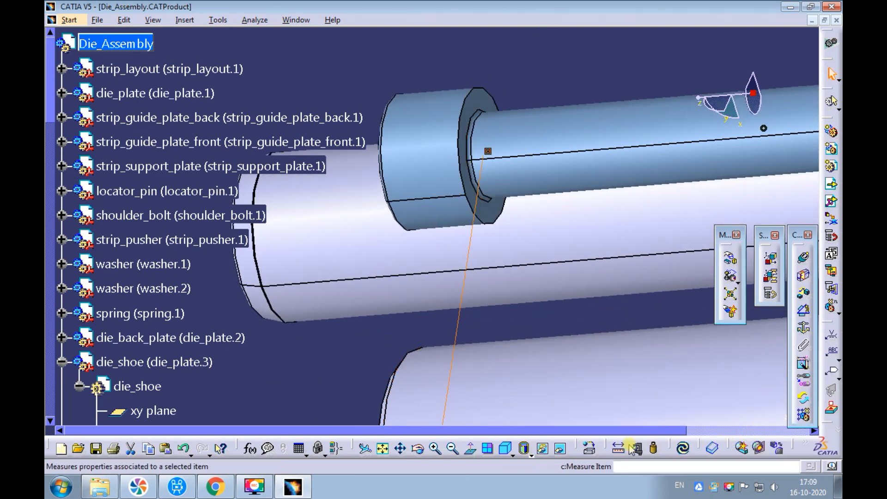
{"action": "left_click", "coordinate": [512, 455]}
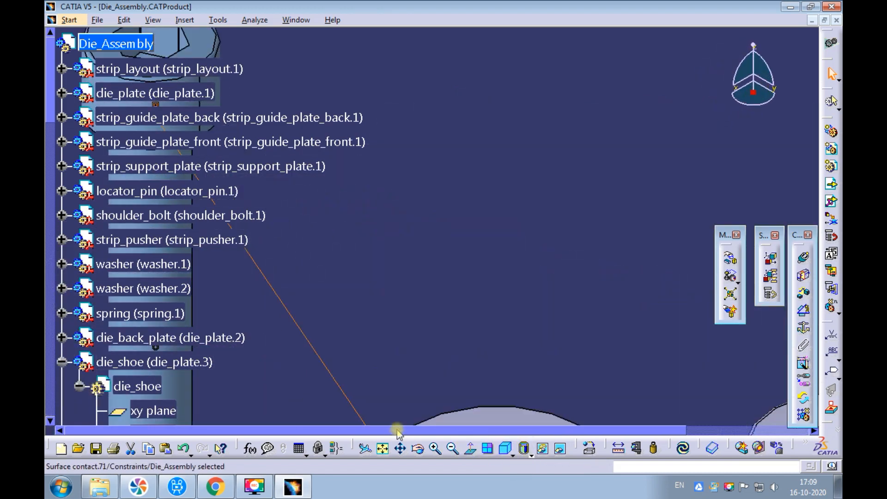
{"action": "left_click", "coordinate": [384, 448]}
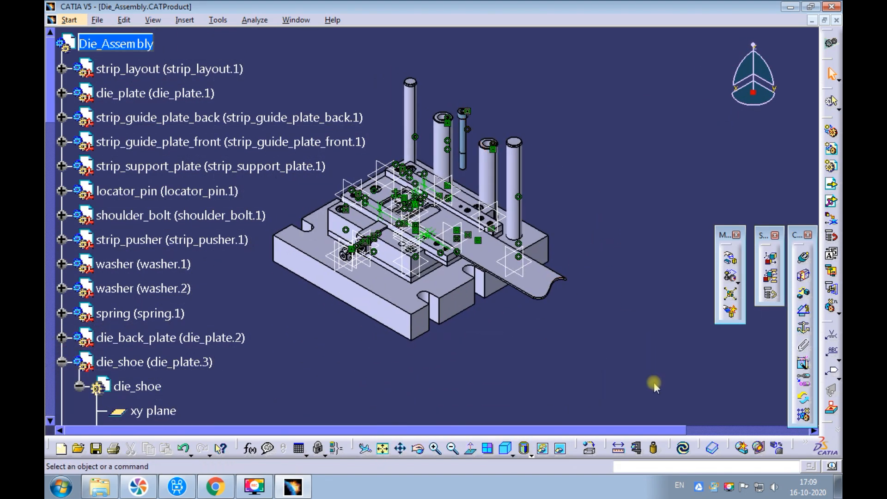
{"action": "left_click", "coordinate": [683, 448]}
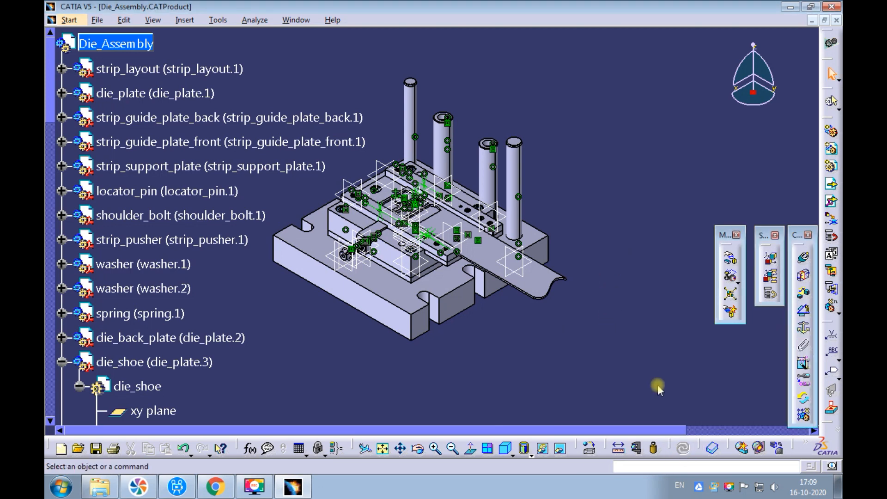
Create a cutting section normal to X and move its plane through the stroke end blocks and their screws
{"action": "left_click", "coordinate": [759, 447]}
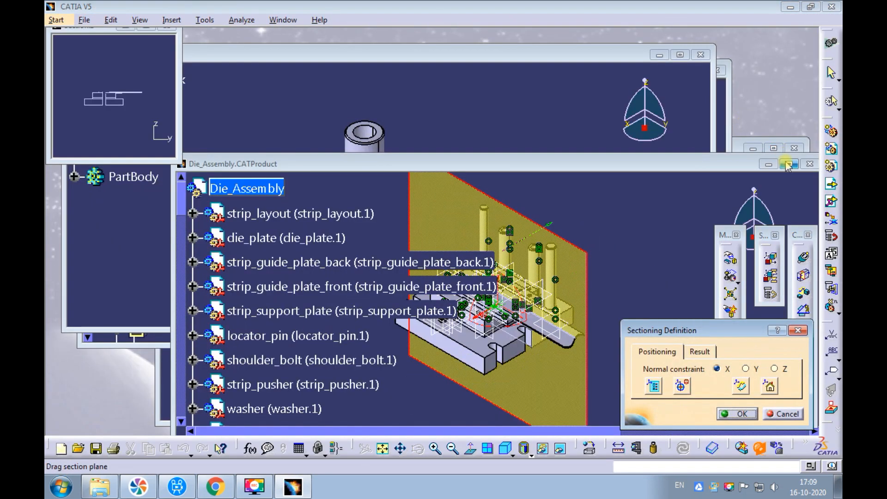
{"action": "left_click", "coordinate": [788, 164]}
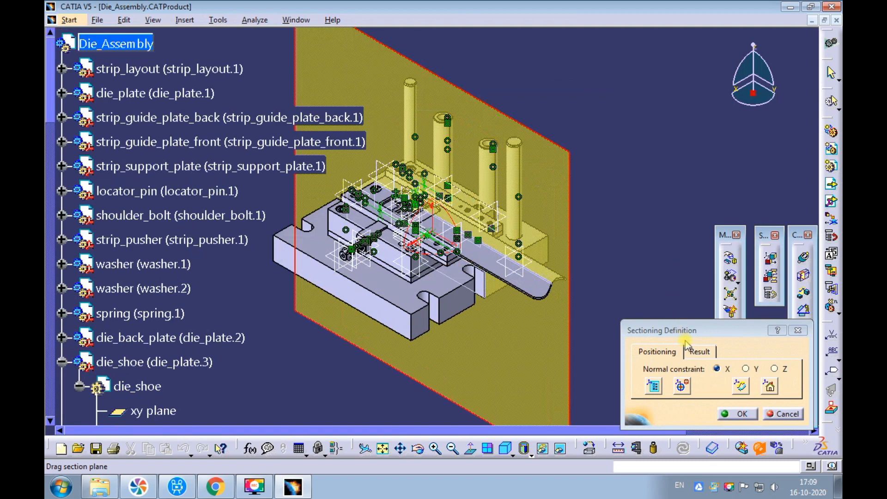
{"action": "left_click", "coordinate": [700, 351]}
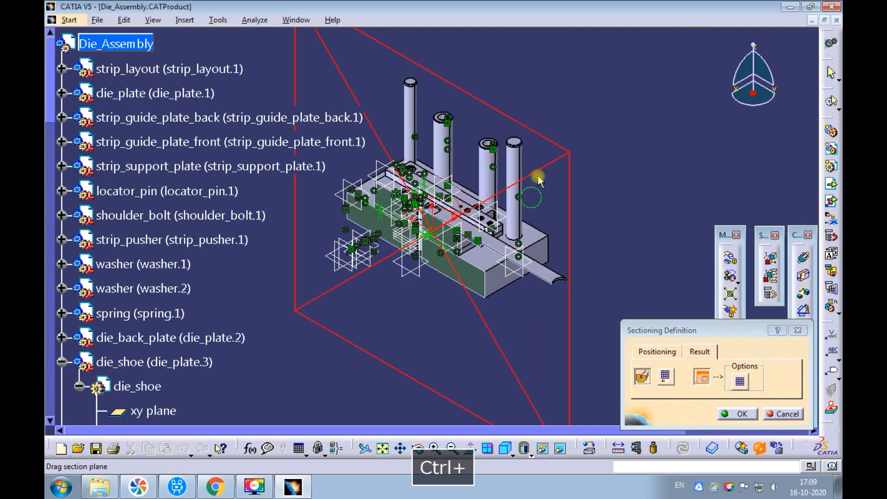
{"action": "middle_click_drag", "start_coordinate": [534, 193], "coordinate": [597, 149], "text": "ctrl"}
{"action": "left_click_drag", "start_coordinate": [615, 130], "coordinate": [677, 110]}
{"action": "middle_click_drag", "start_coordinate": [628, 164], "coordinate": [609, 183]}
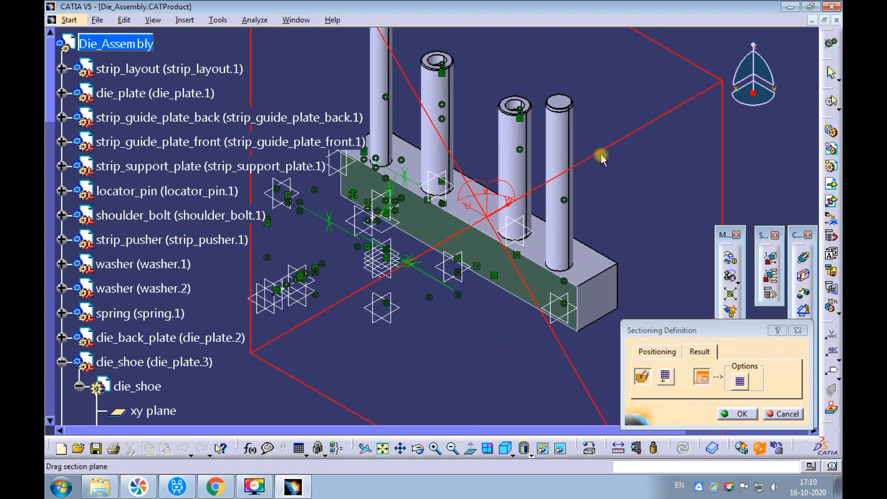
{"action": "left_click_drag", "start_coordinate": [601, 155], "coordinate": [621, 143]}
{"action": "middle_click_drag", "start_coordinate": [562, 169], "coordinate": [411, 181], "text": "ctrl"}
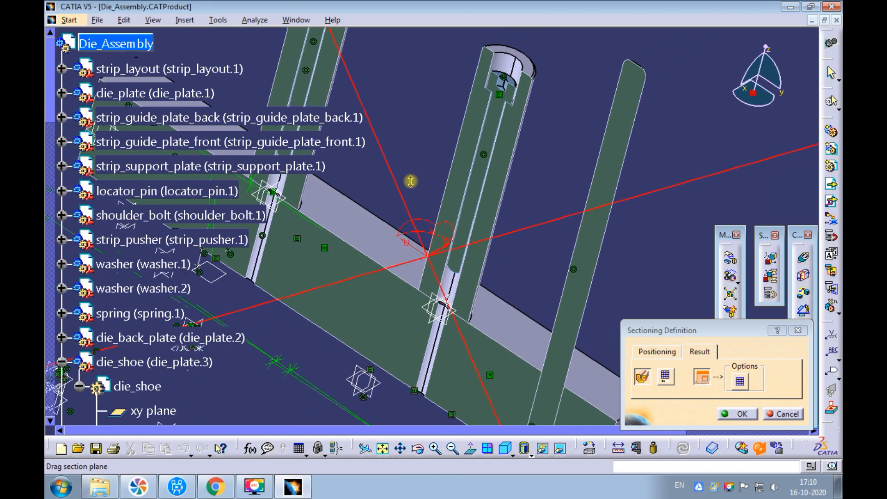
{"action": "middle_click_drag", "start_coordinate": [411, 181], "coordinate": [409, 182], "text": "ctrl"}
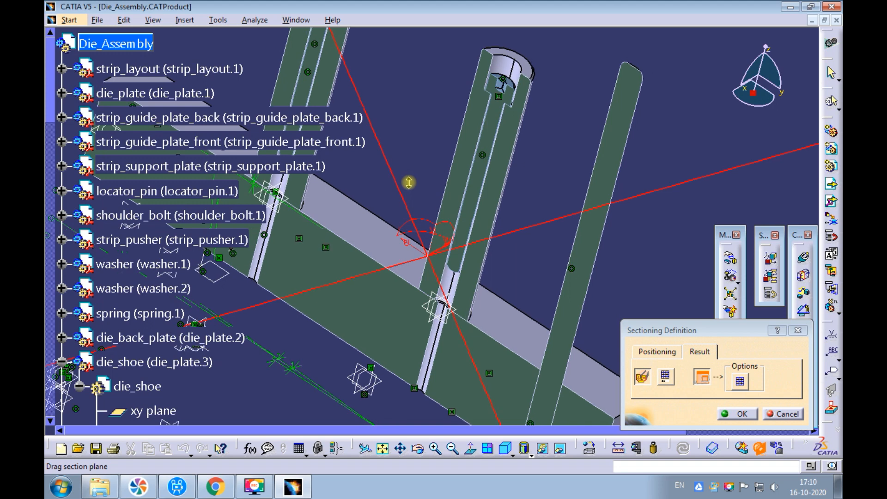
{"action": "middle_click_drag", "start_coordinate": [409, 183], "coordinate": [406, 186], "text": "ctrl"}
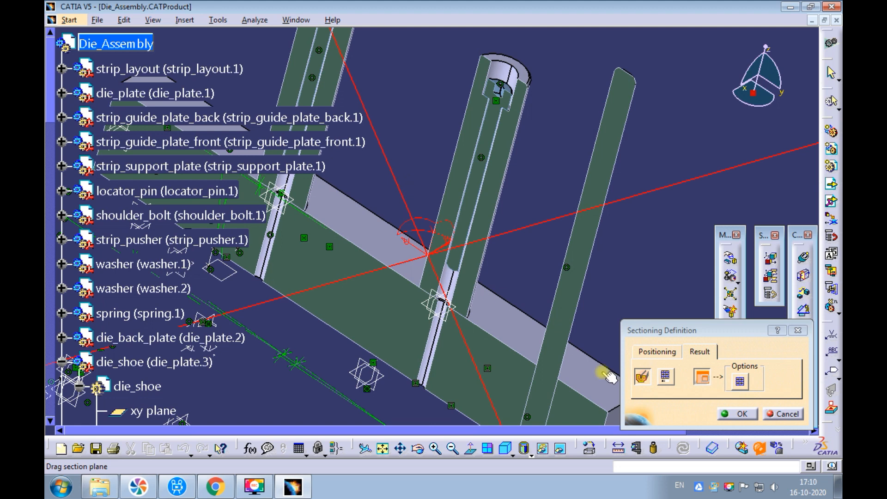
{"action": "left_click", "coordinate": [743, 414]}
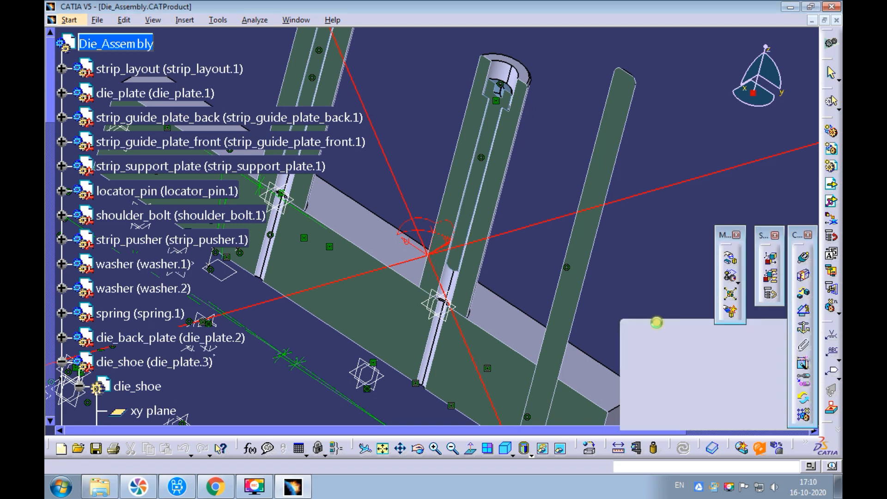
Measure the vertical distance between the die shoe's top face and the lower end of the M10x100 screw
{"action": "middle_click_drag", "start_coordinate": [502, 287], "coordinate": [475, 224], "text": "ctrl"}
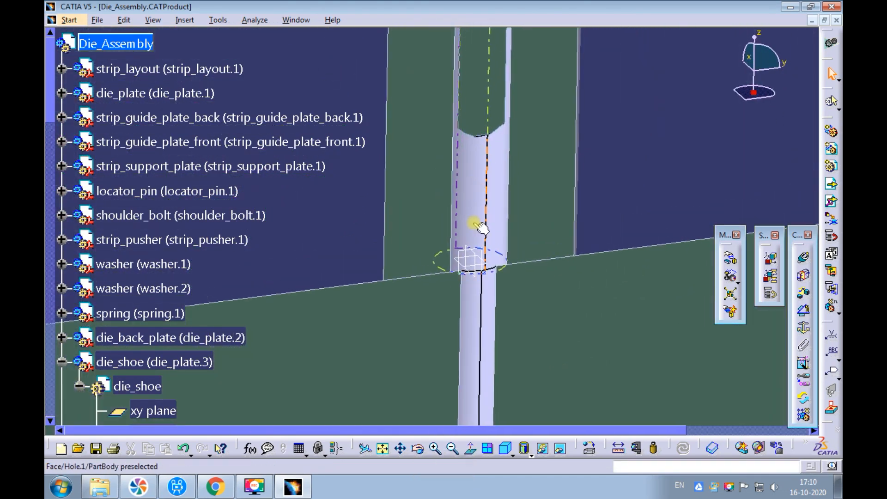
{"action": "left_click", "coordinate": [624, 450]}
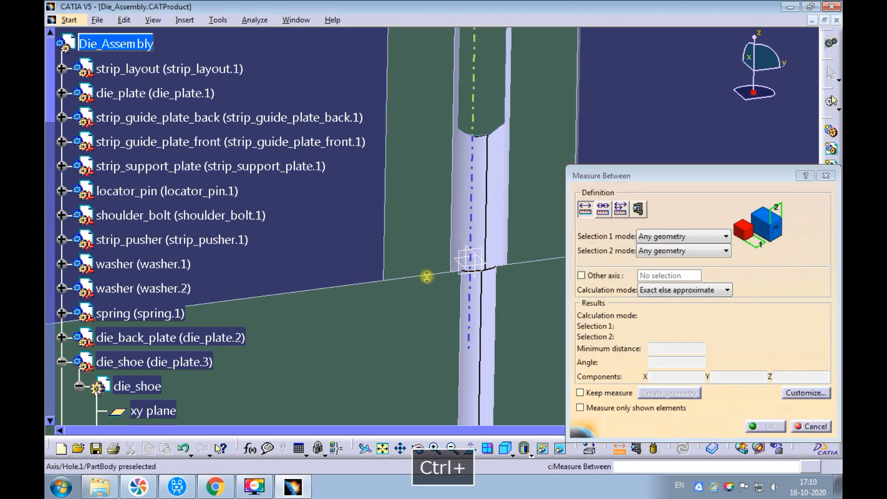
{"action": "middle_click_drag", "start_coordinate": [427, 276], "coordinate": [425, 277], "text": "ctrl"}
{"action": "middle_click_drag", "start_coordinate": [416, 196], "coordinate": [410, 258]}
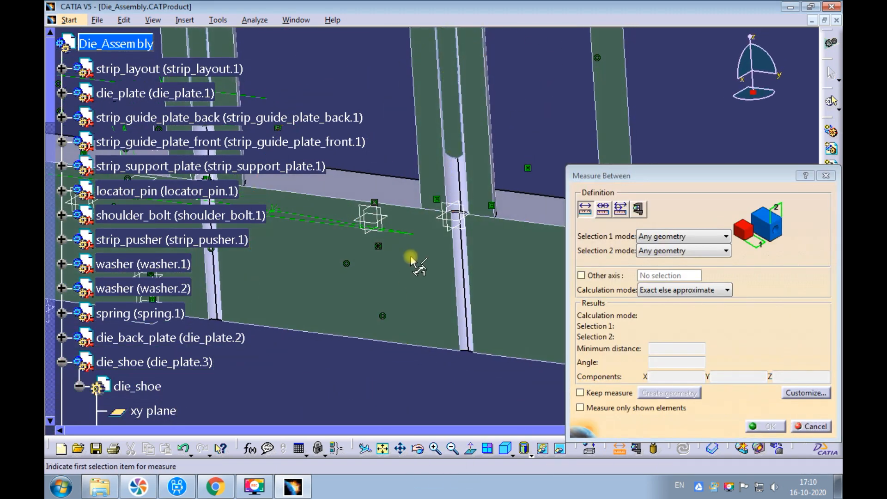
{"action": "left_click", "coordinate": [390, 187]}
{"action": "middle_click_drag", "start_coordinate": [430, 135], "coordinate": [471, 60]}
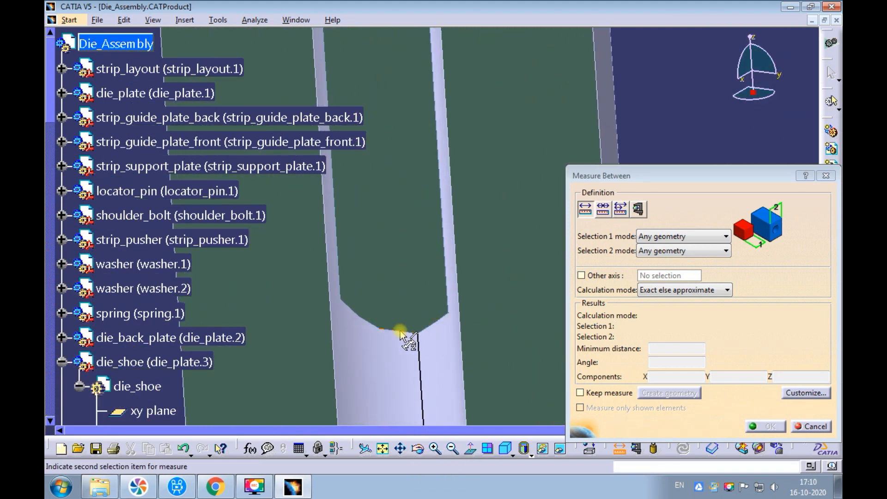
{"action": "left_click", "coordinate": [401, 332]}
{"action": "middle_click_drag", "start_coordinate": [430, 251], "coordinate": [407, 352], "text": "ctrl"}
{"action": "double_click", "coordinate": [781, 377]}
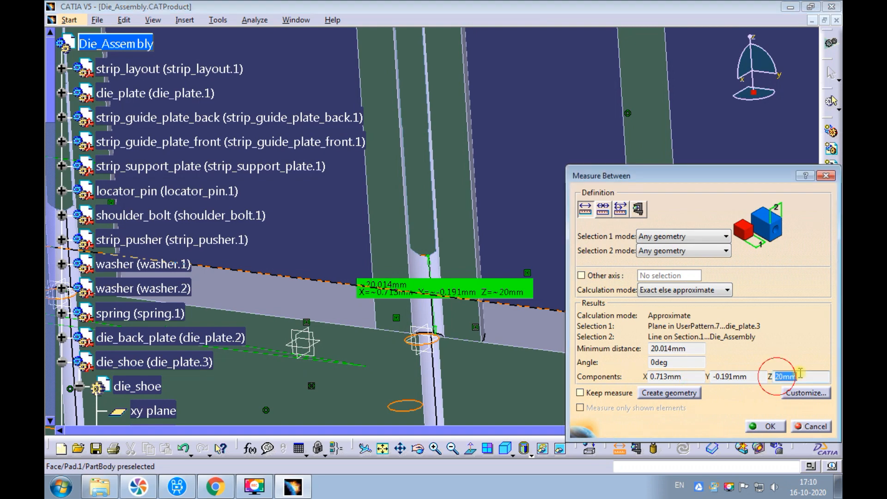
{"action": "left_click", "coordinate": [810, 428]}
Switch to the stroke_end_block part document
{"action": "middle_click_drag", "start_coordinate": [501, 279], "coordinate": [467, 177], "text": "ctrl"}
{"action": "mouse_move", "coordinate": [474, 108]}
{"action": "middle_mouse_down", "text": "ctrl"}
{"action": "mouse_move", "coordinate": [472, 156]}
{"action": "mouse_move", "coordinate": [471, 118]}
{"action": "middle_mouse_up", "text": "ctrl"}
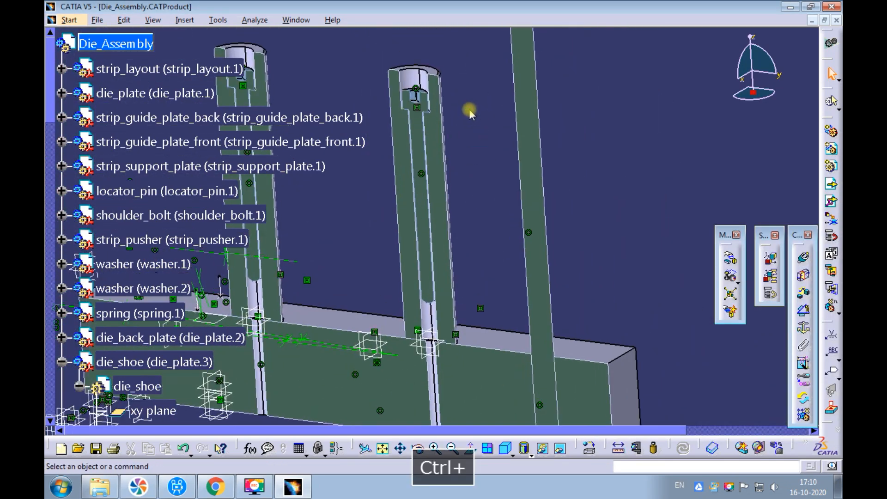
{"action": "left_click", "coordinate": [297, 20]}
{"action": "left_click", "coordinate": [325, 142]}
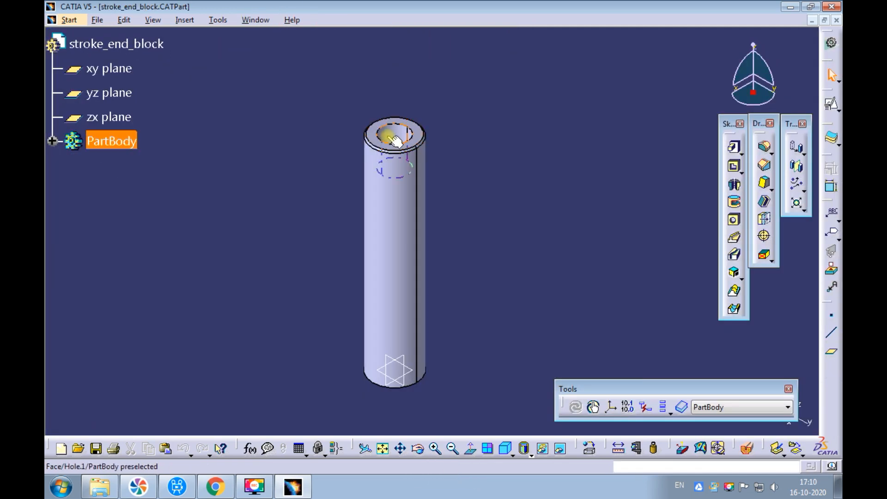
Set the counterbore depth of the stroke end block's hole to 60 mm by extending the value to 20+20+20
{"action": "left_click", "coordinate": [388, 135]}
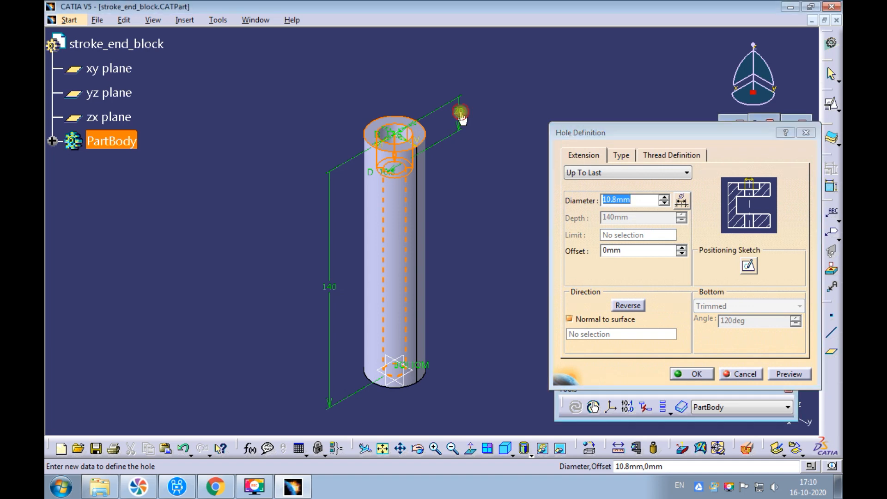
{"action": "double_click", "coordinate": [461, 114]}
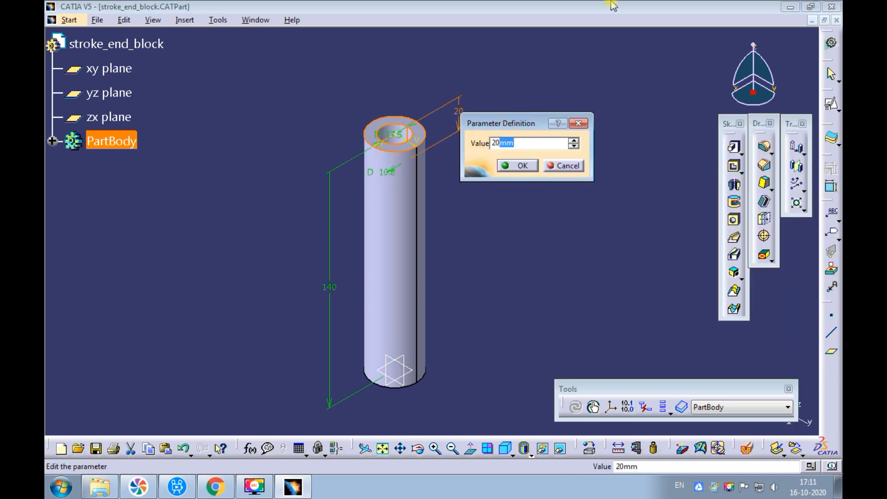
{"action": "type", "text": "+20+20"}
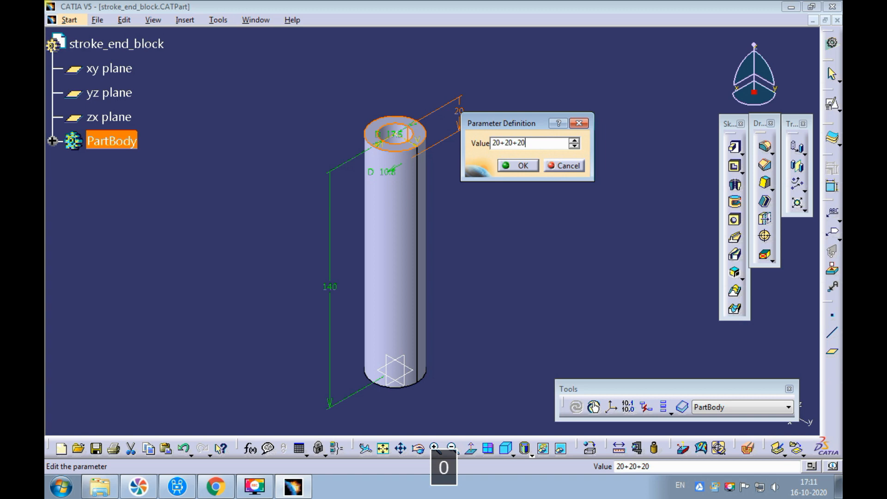
{"action": "key", "text": "Return"}
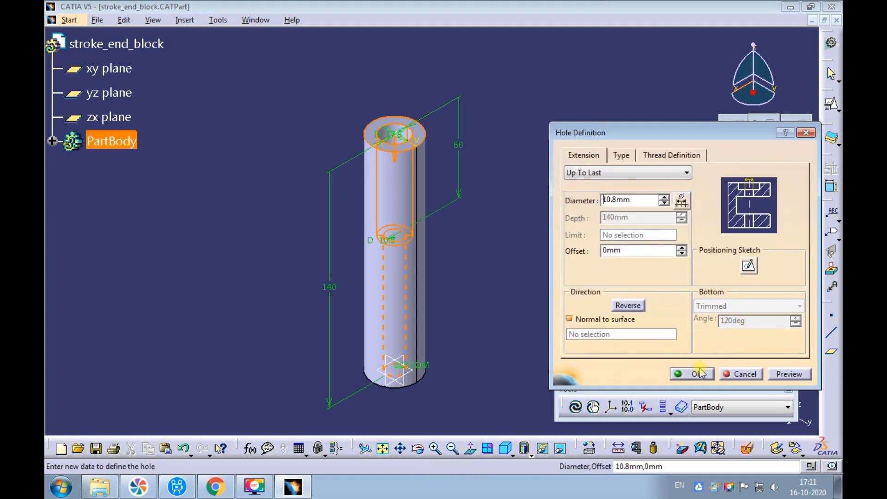
{"action": "left_click", "coordinate": [695, 374]}
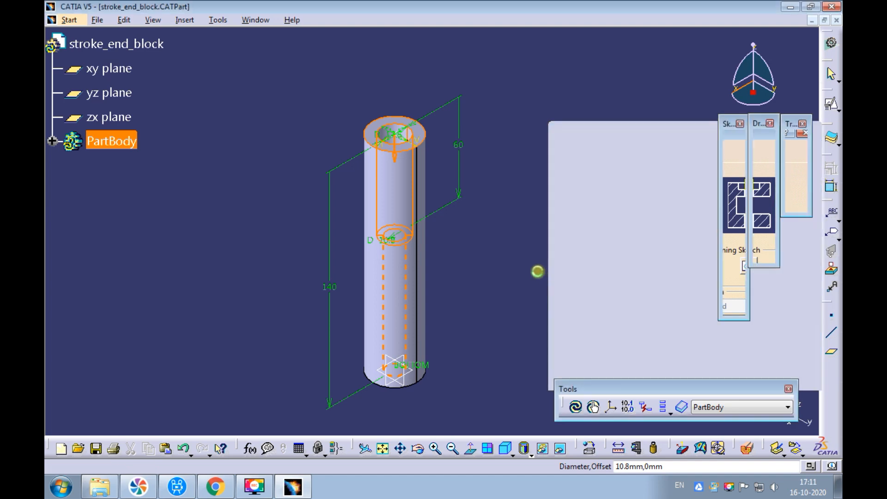
Update the Die_Assembly document with the modified stroke end block and inspect the screw's reach into the die shoe in the section
{"action": "left_click", "coordinate": [256, 20]}
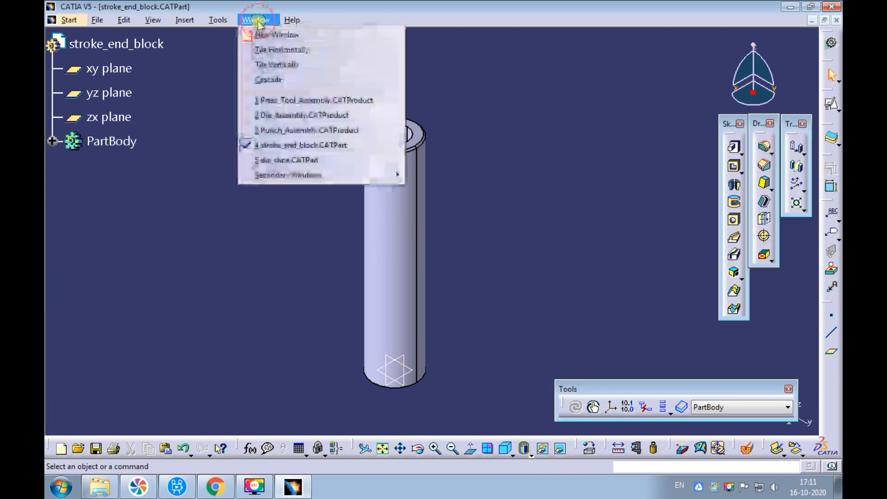
{"action": "left_click", "coordinate": [290, 114]}
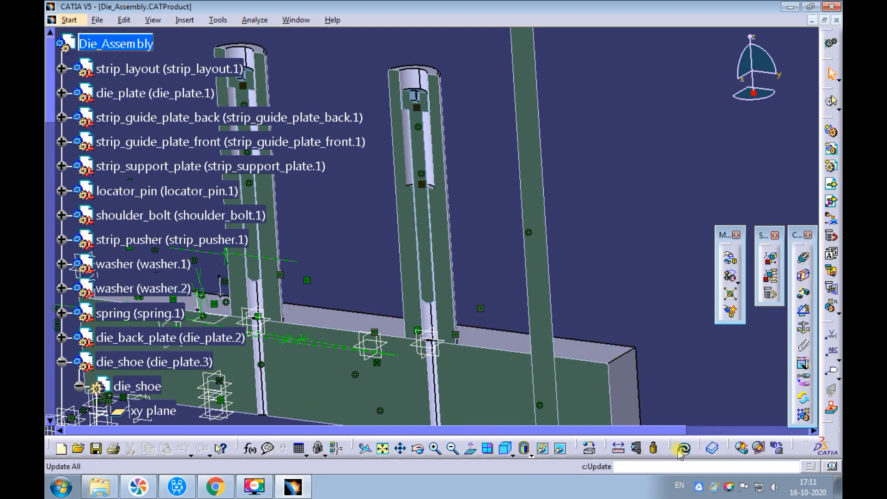
{"action": "left_click", "coordinate": [680, 450]}
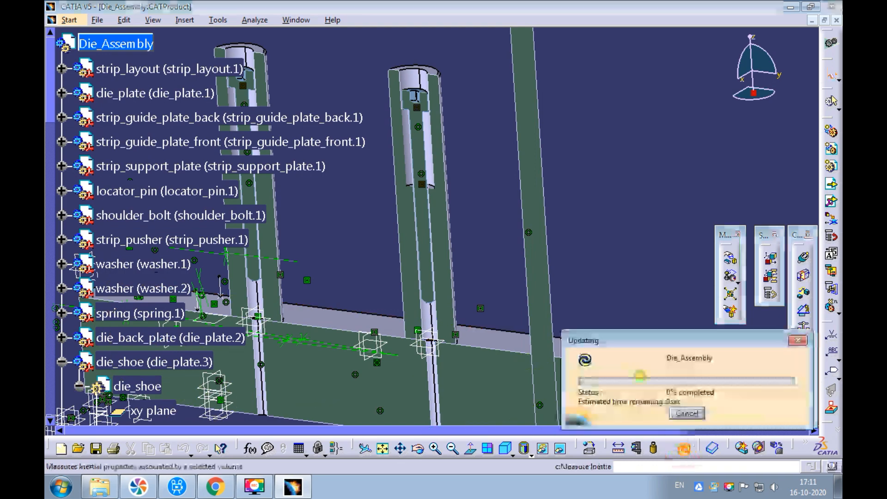
{"action": "middle_click_drag", "start_coordinate": [458, 234], "coordinate": [553, 98], "text": "ctrl"}
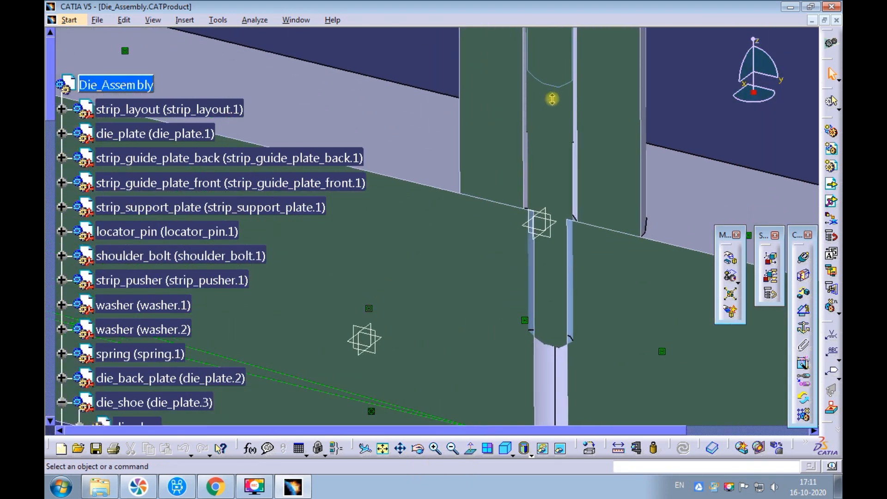
{"action": "middle_click_drag", "start_coordinate": [553, 93], "coordinate": [192, 329], "text": "ctrl"}
Delete the cutting section from the assembly and show the whole die in isometric view with the specification tree hidden
{"action": "left_click", "coordinate": [49, 409]}
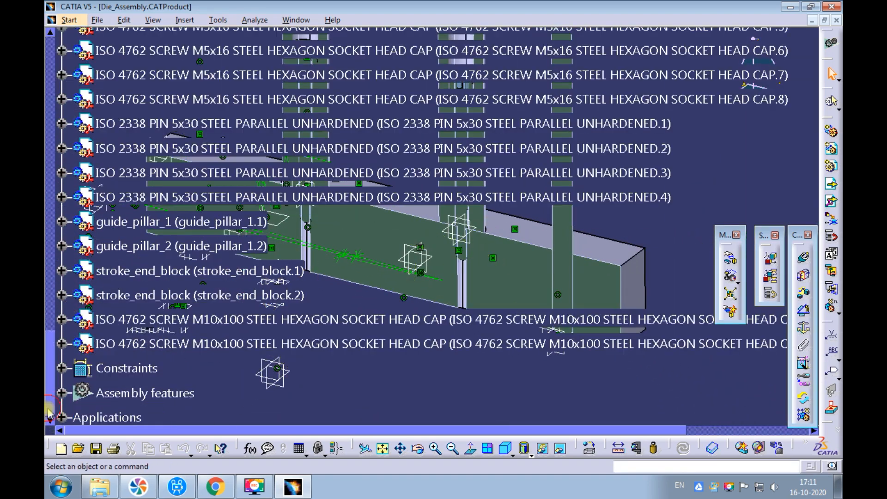
{"action": "left_click", "coordinate": [62, 417]}
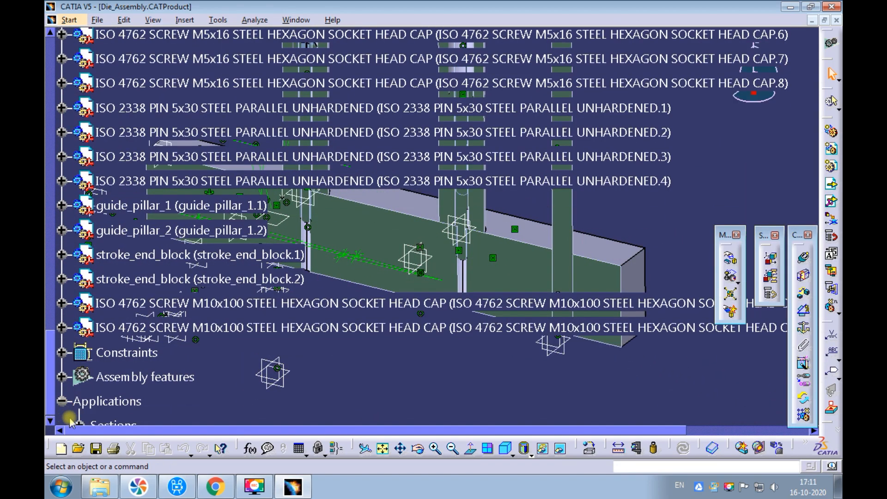
{"action": "left_click", "coordinate": [79, 424]}
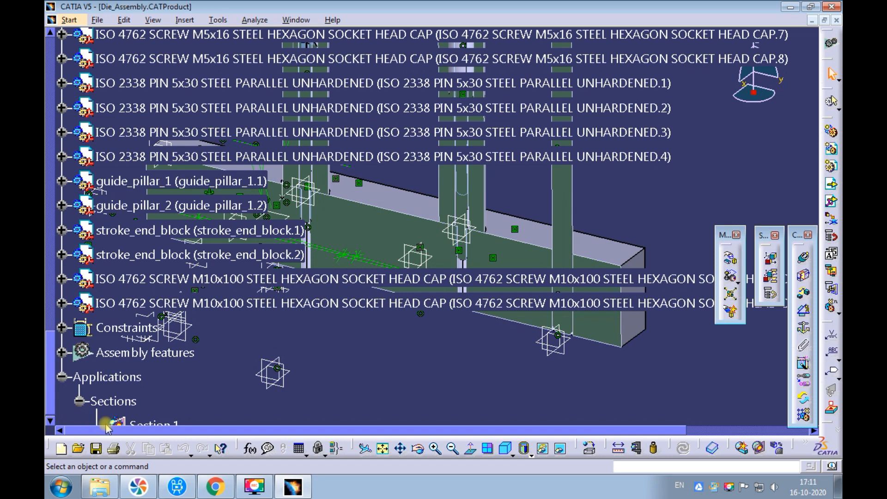
{"action": "left_click", "coordinate": [150, 426]}
{"action": "key", "text": "Delete"}
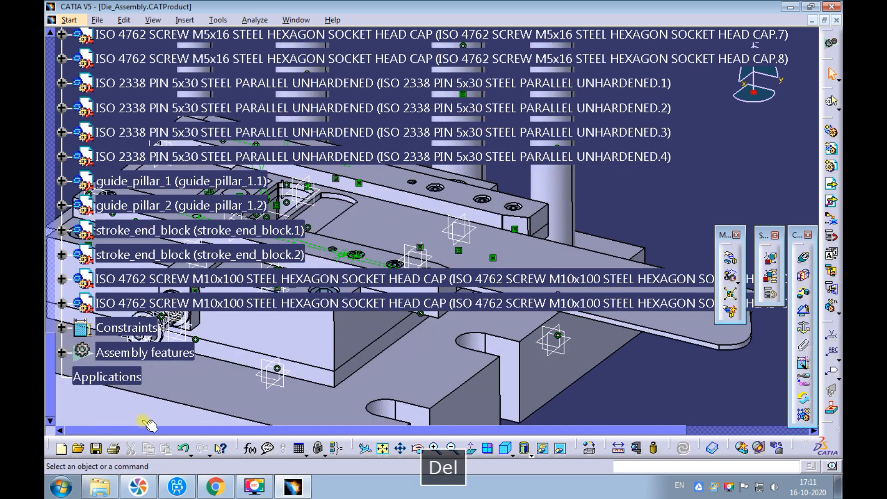
{"action": "left_click", "coordinate": [506, 447]}
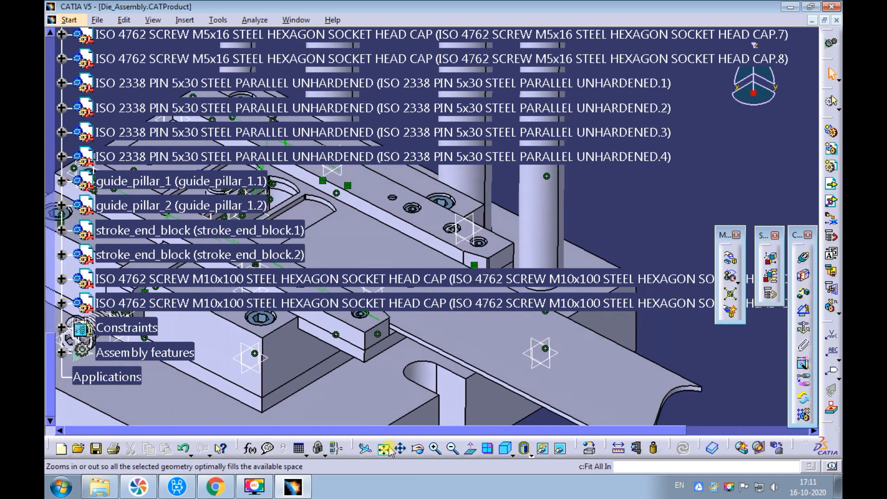
{"action": "left_click", "coordinate": [383, 448]}
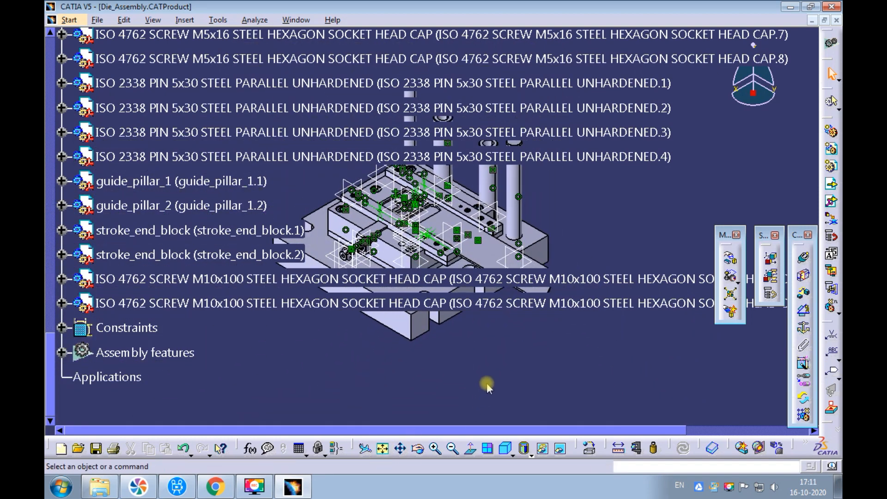
{"action": "key", "text": "F3"}
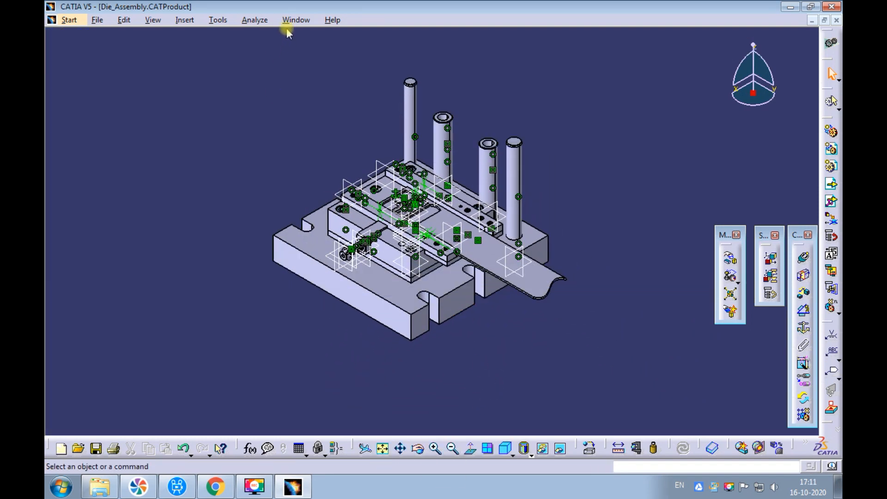
Save all open documents, storing the new ISO 4762 M10x100 screw part under its proposed name in the Blanking_Die folder
{"action": "left_click", "coordinate": [97, 20]}
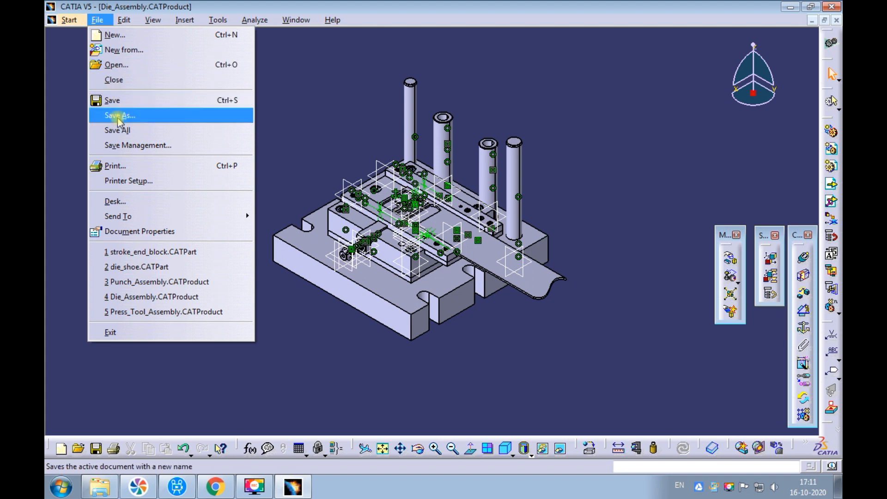
{"action": "left_click", "coordinate": [117, 126]}
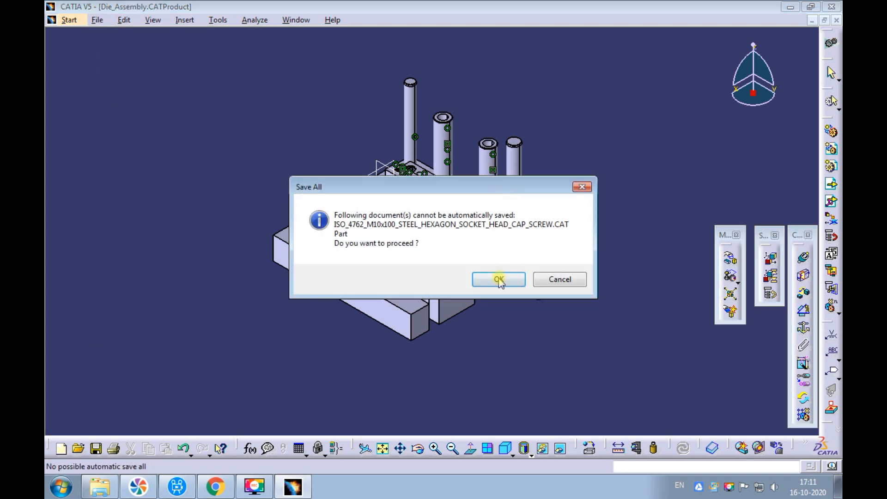
{"action": "left_click", "coordinate": [498, 280]}
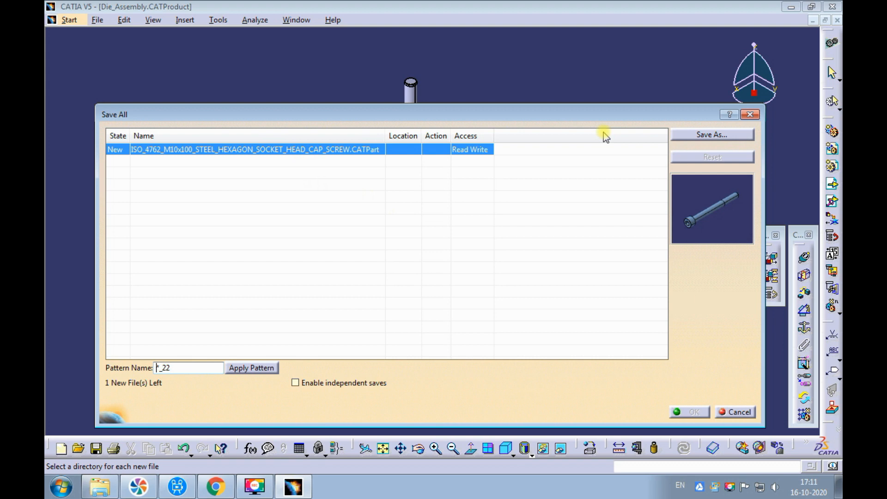
{"action": "left_click", "coordinate": [704, 135]}
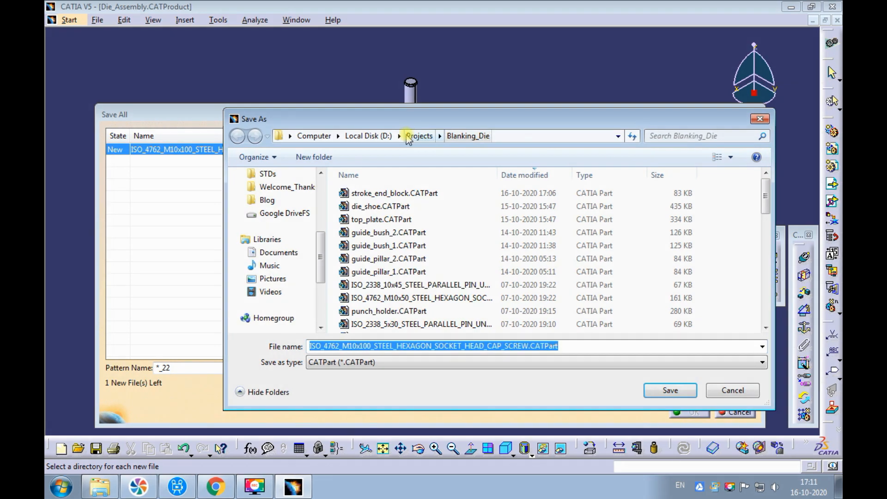
{"action": "left_click", "coordinate": [657, 391]}
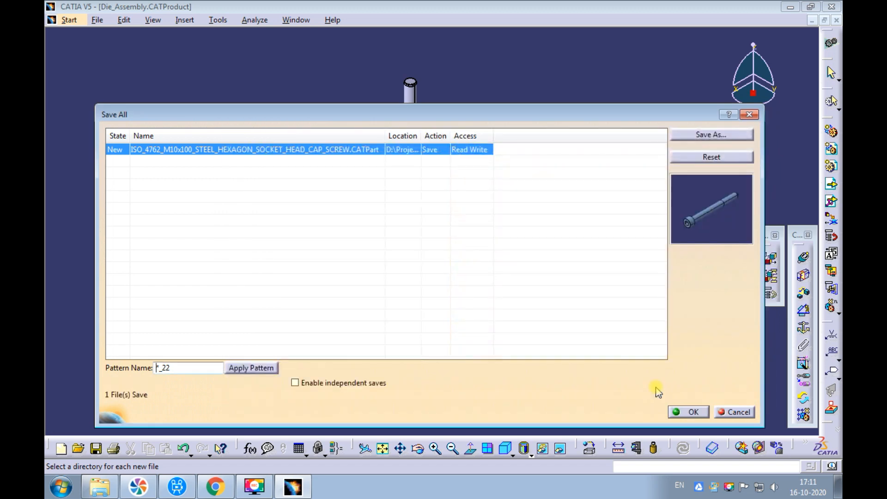
{"action": "left_click", "coordinate": [680, 411]}
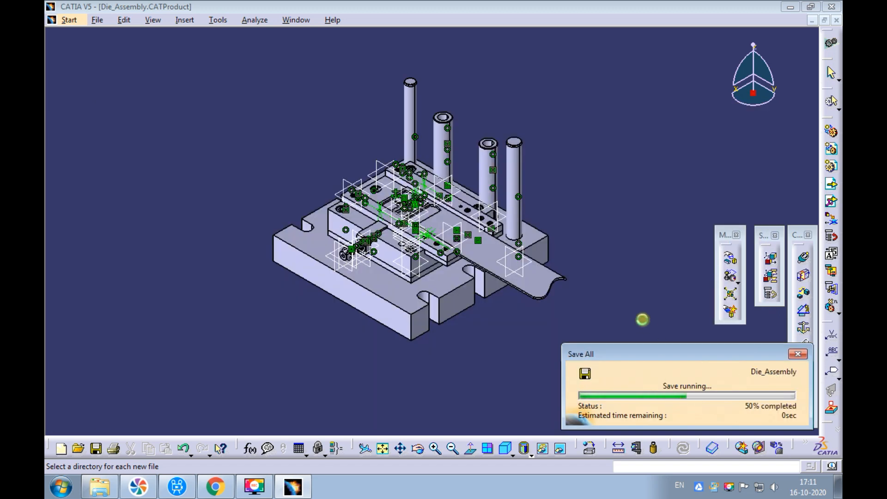